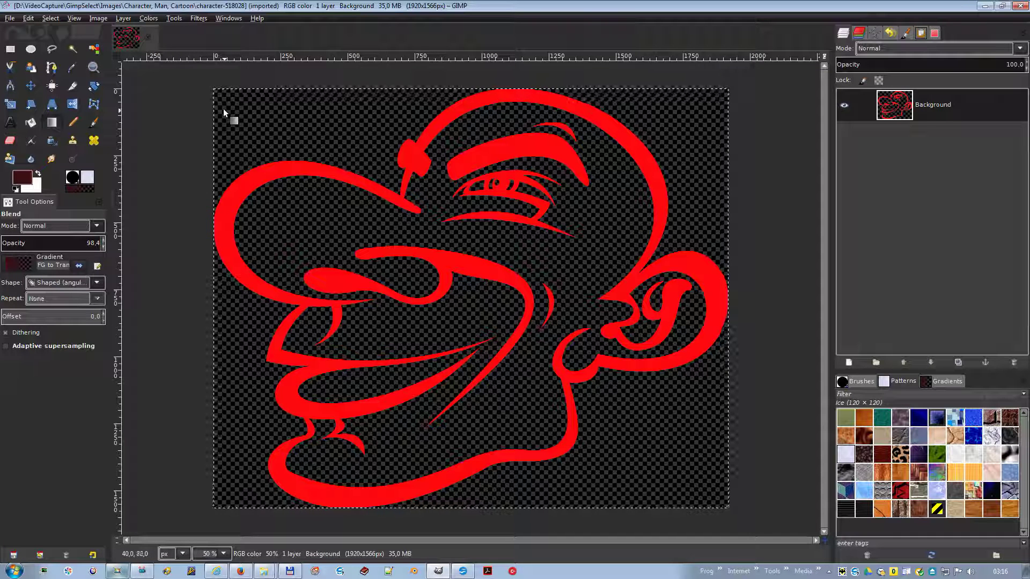
# Step: Clear the current selection and outline the eye below the eyebrow with a closed polygonal Free Select selection
pyautogui.click(54, 19)
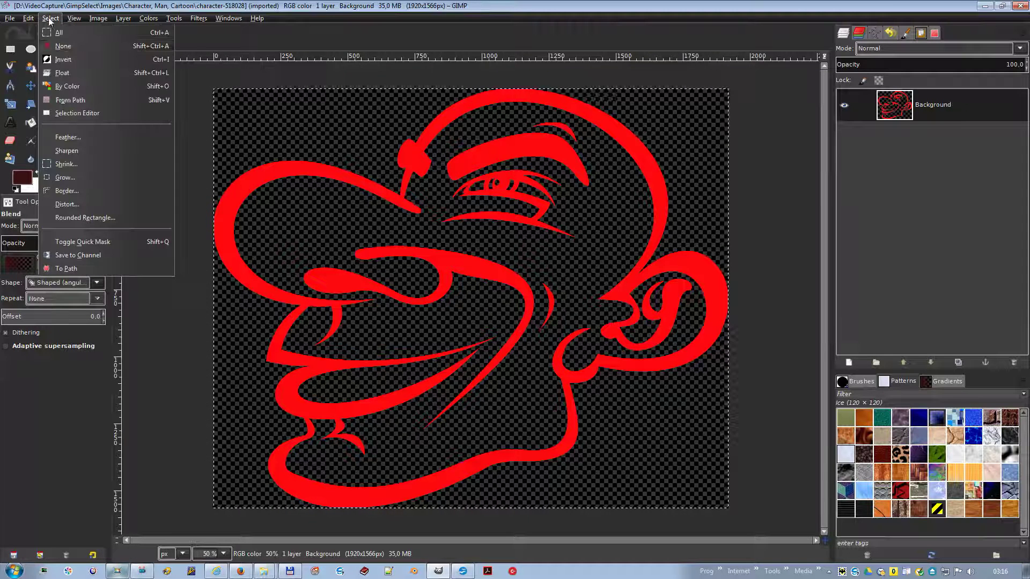
pyautogui.click(67, 49)
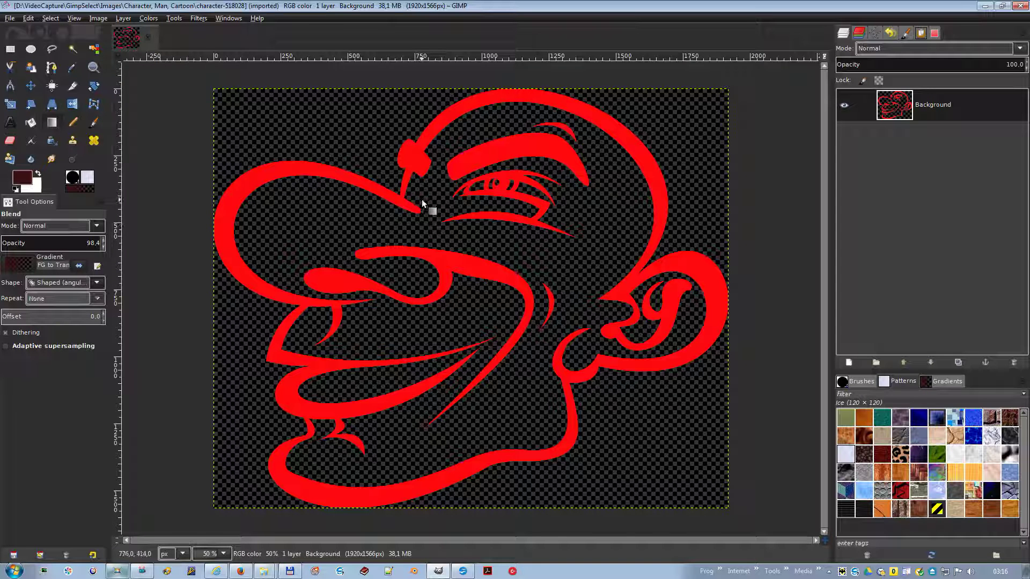
pyautogui.click(53, 50)
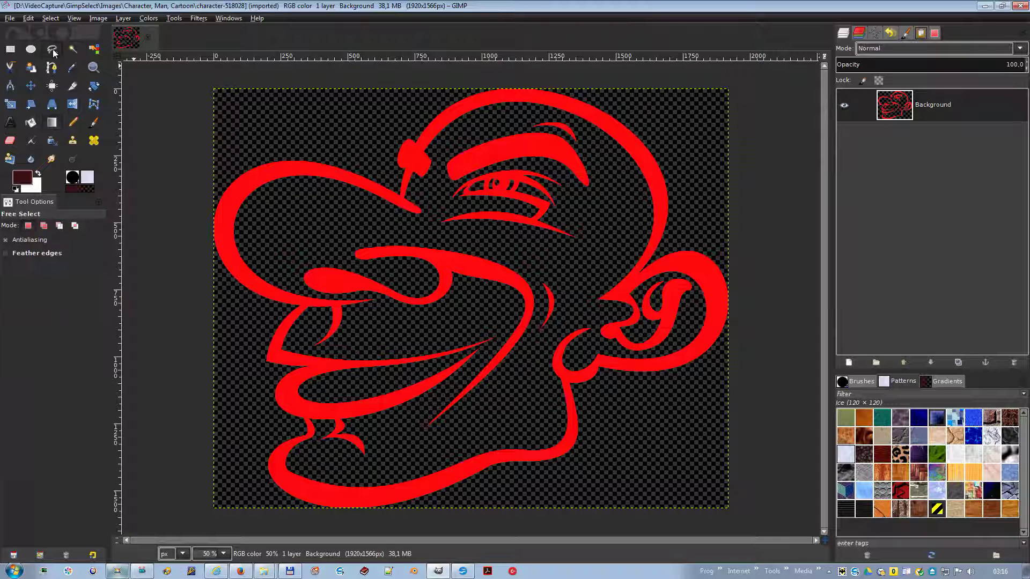
pyautogui.click(442, 191)
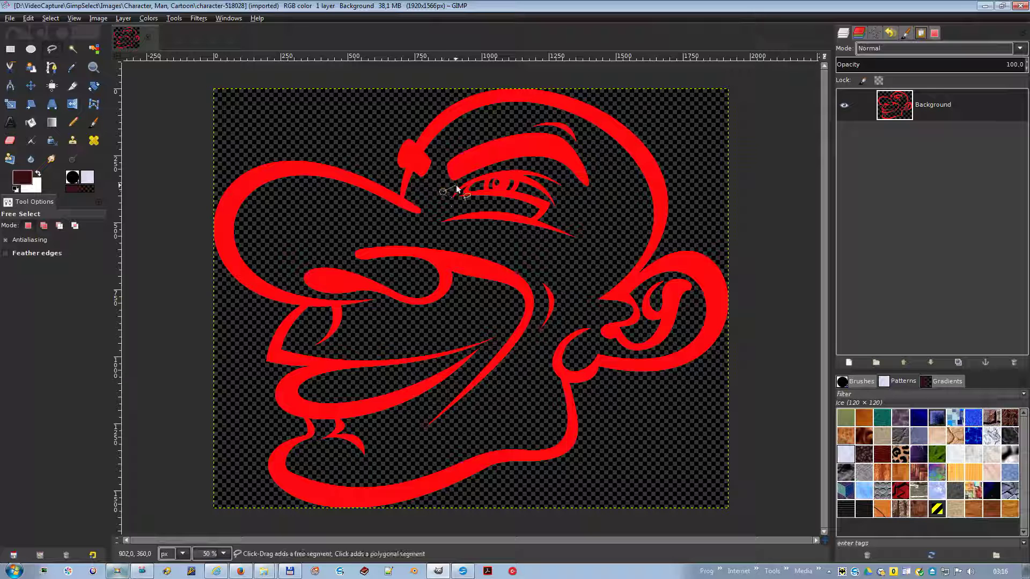
pyautogui.click(475, 174)
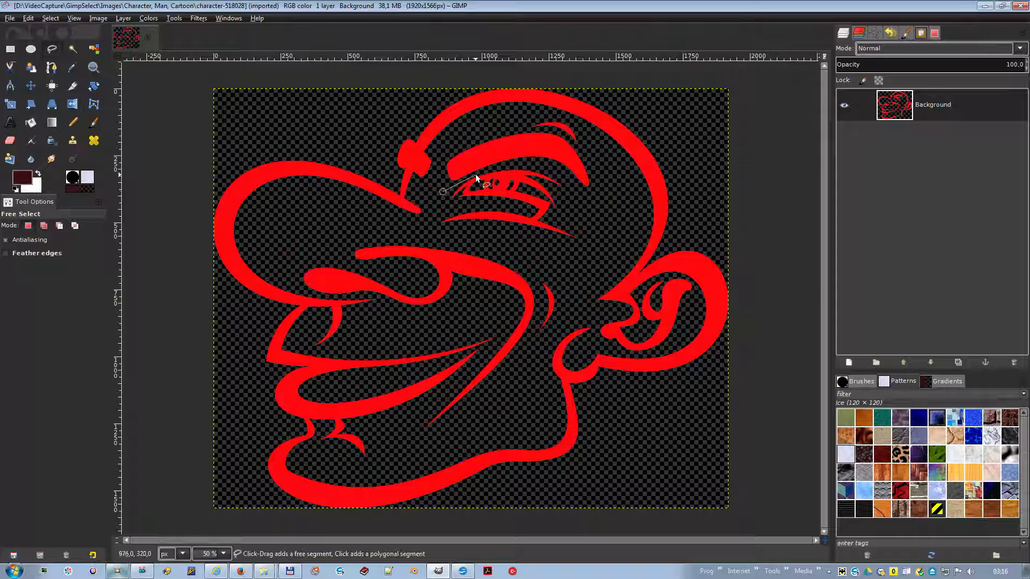
pyautogui.click(524, 163)
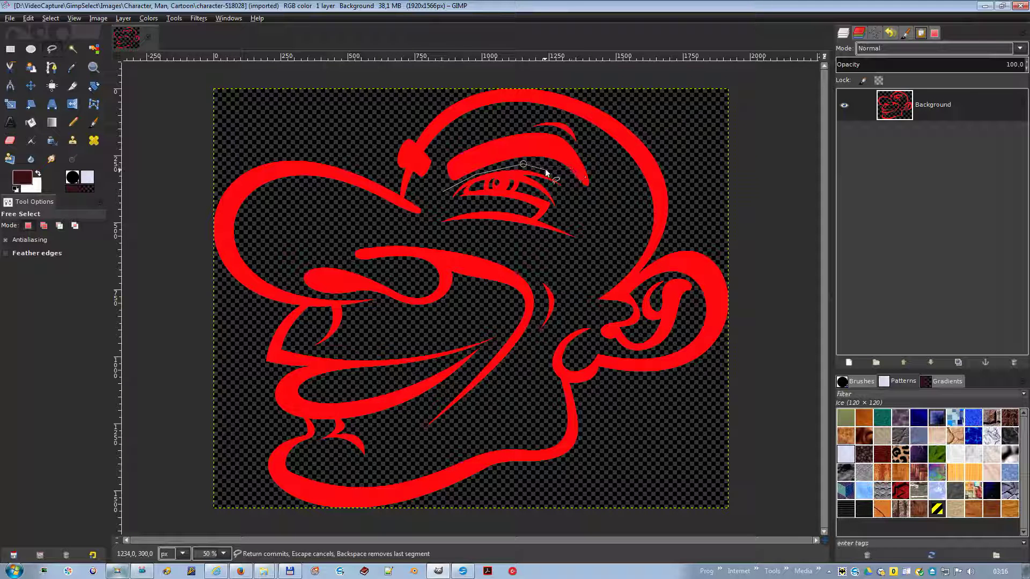
pyautogui.click(556, 169)
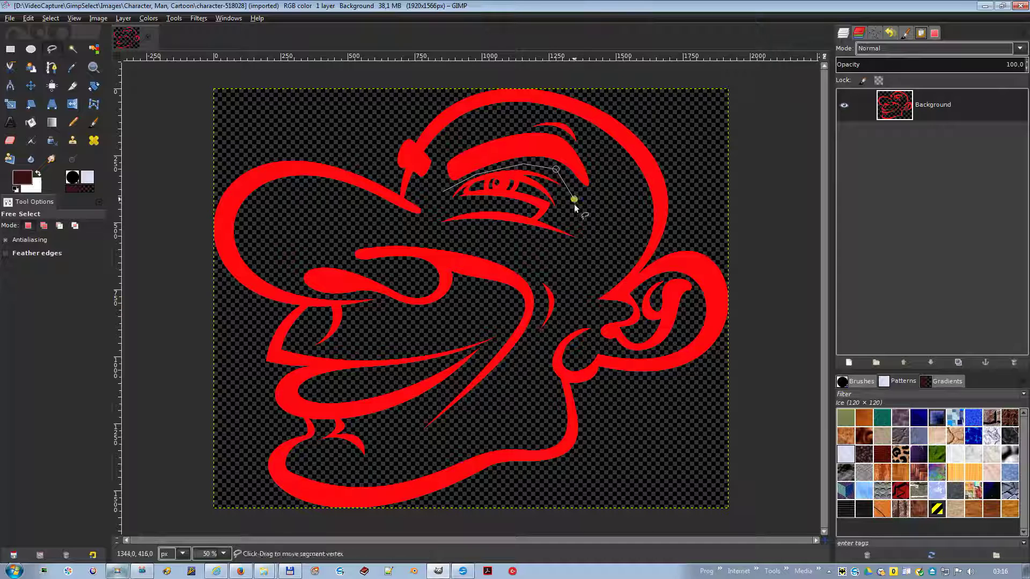
pyautogui.click(584, 238)
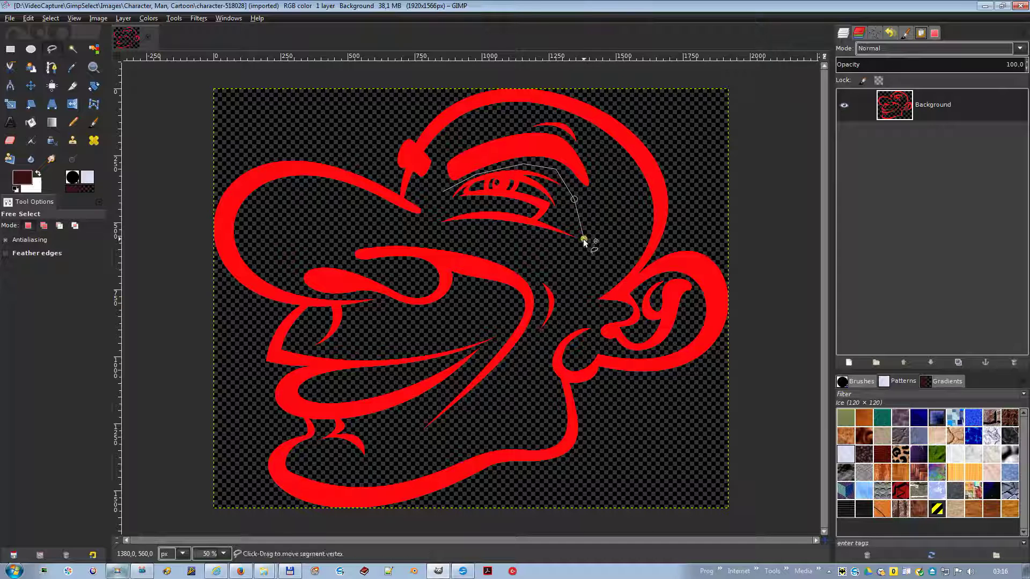
pyautogui.click(539, 249)
pyautogui.click(438, 231)
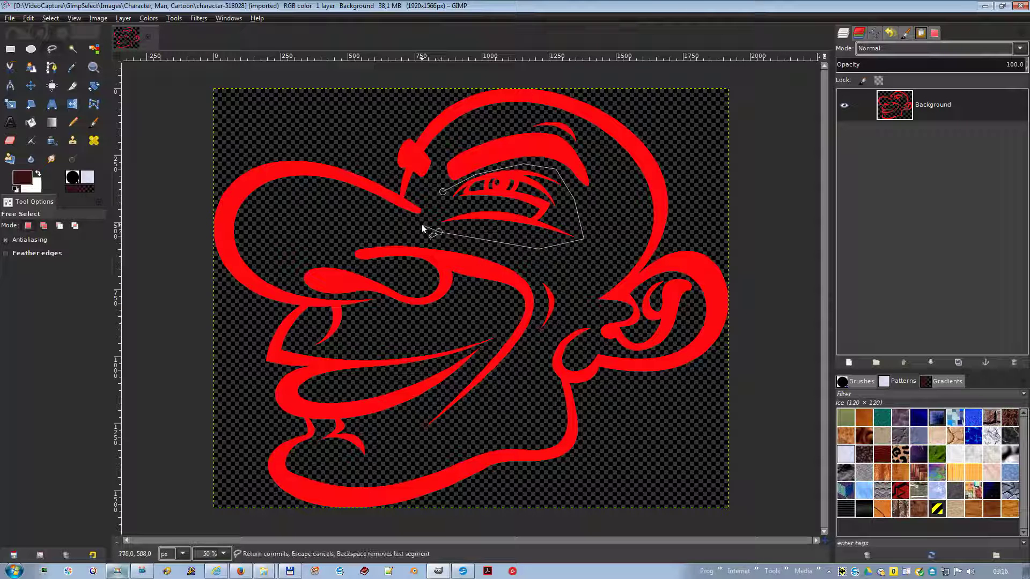
pyautogui.click(430, 216)
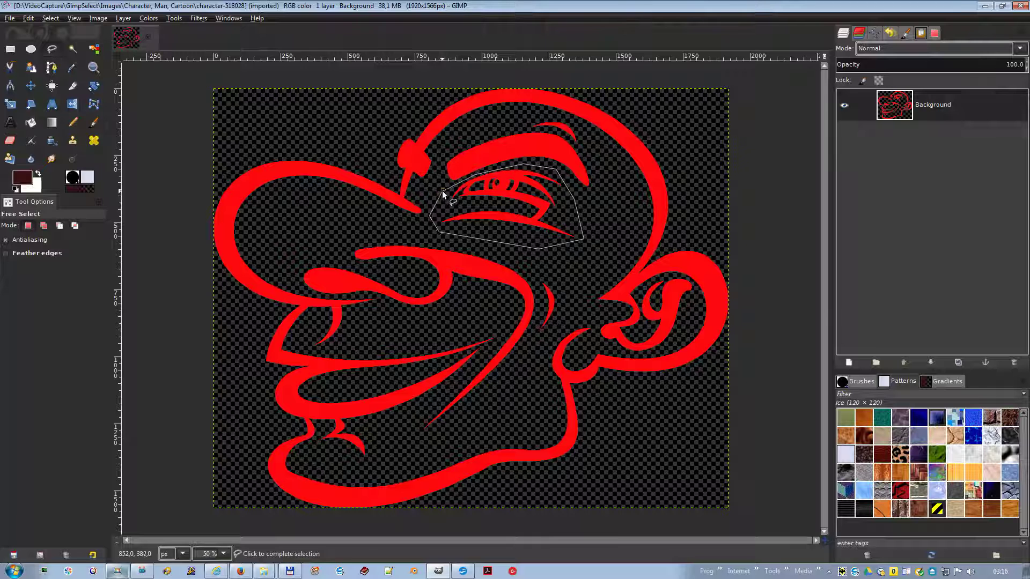
pyautogui.click(443, 194)
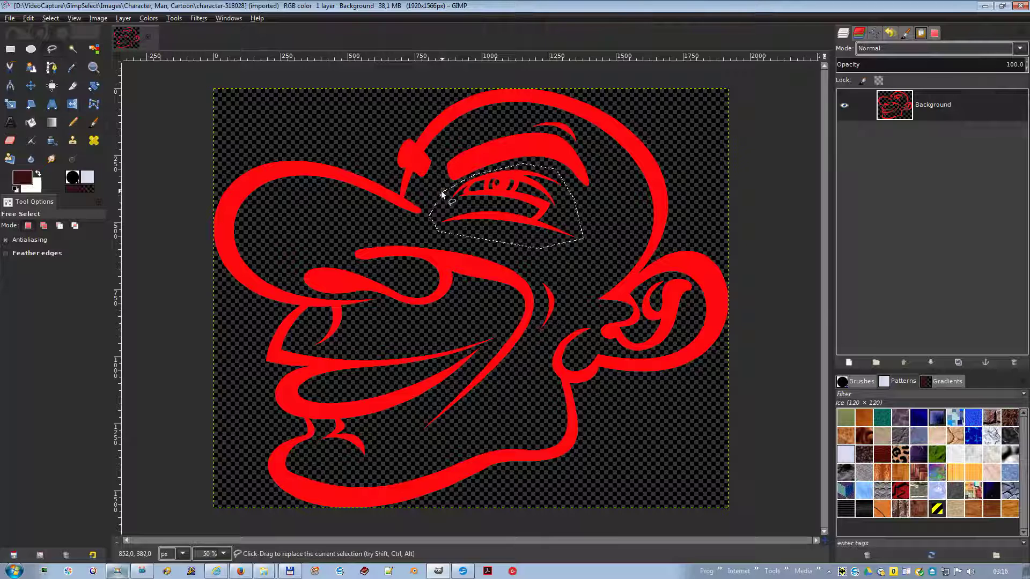
# Step: Invert the selection to cover everything except the eye and float it
pyautogui.click(52, 18)
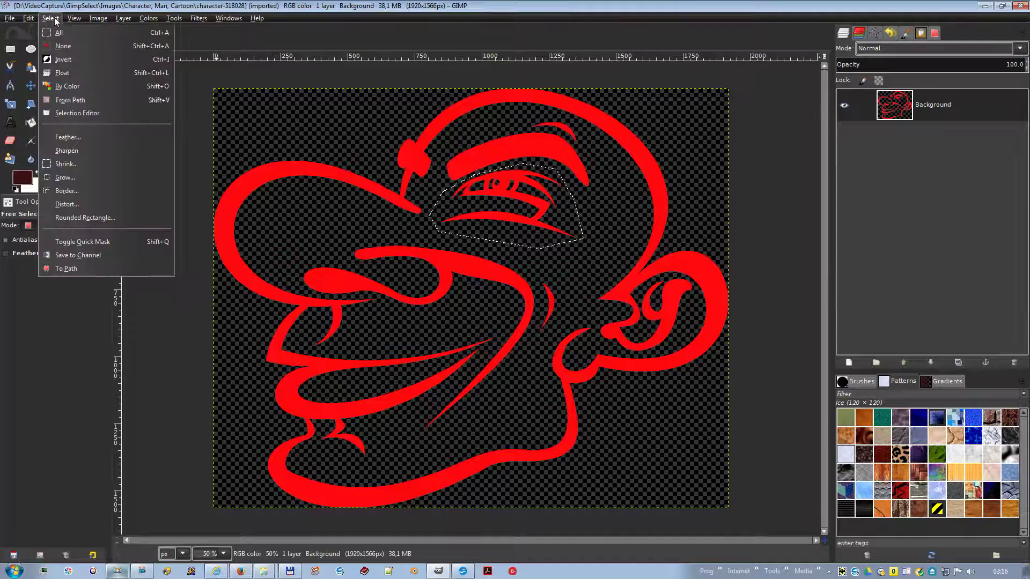
pyautogui.click(70, 62)
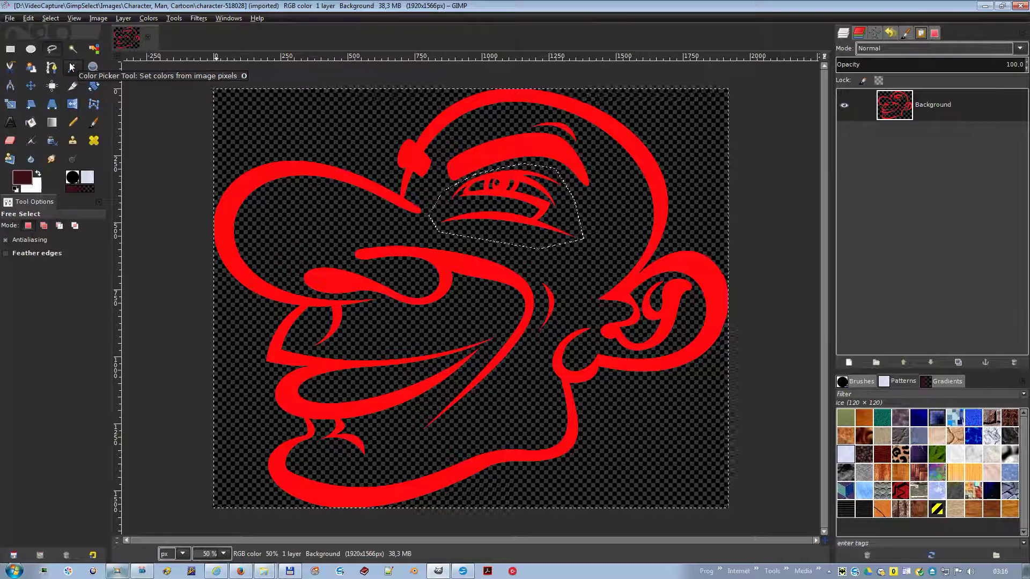
pyautogui.click(50, 18)
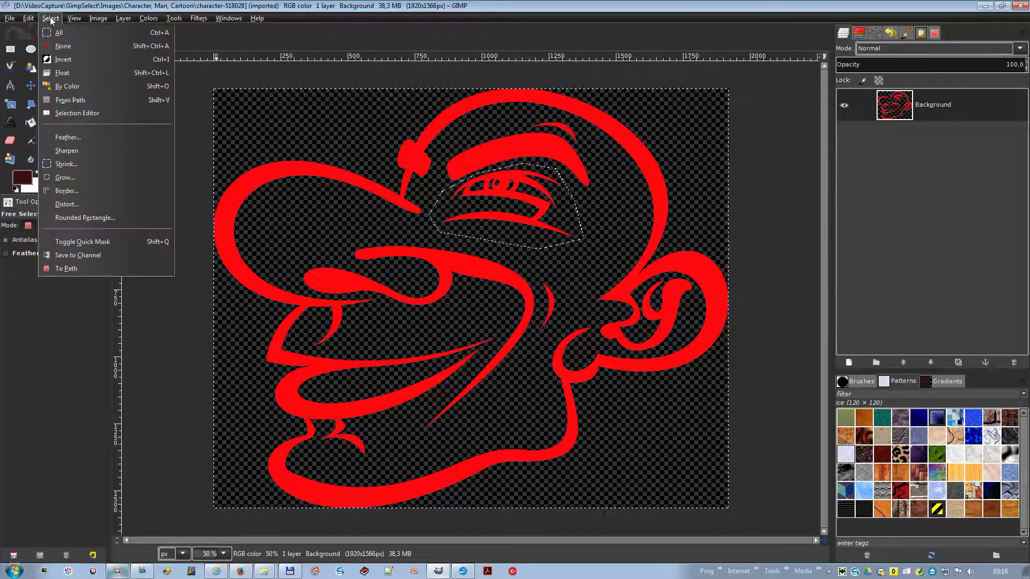
pyautogui.click(66, 71)
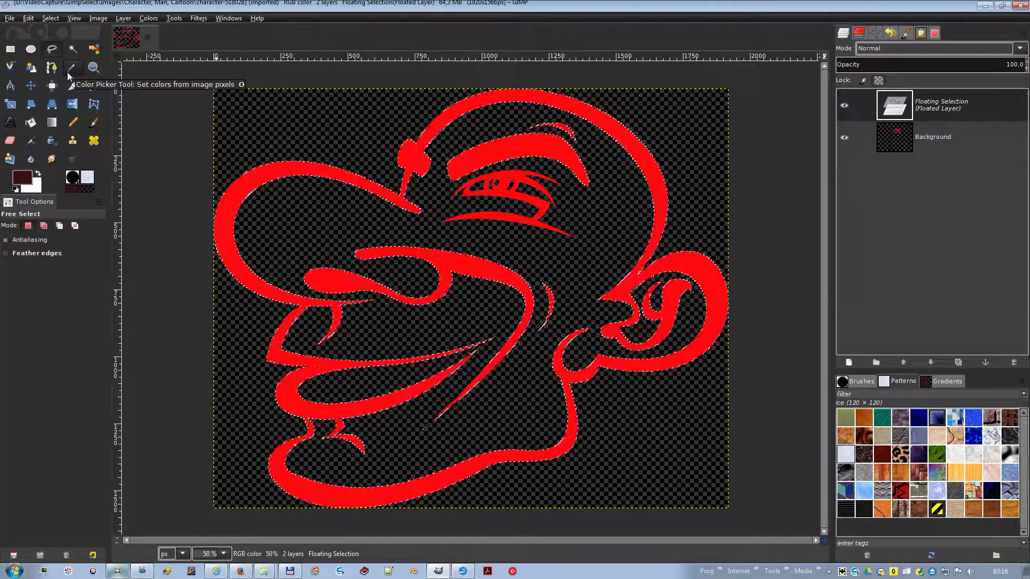
# Step: Undo the float and invert the selection back to the eye area
pyautogui.hotkey('ctrl', 'h')
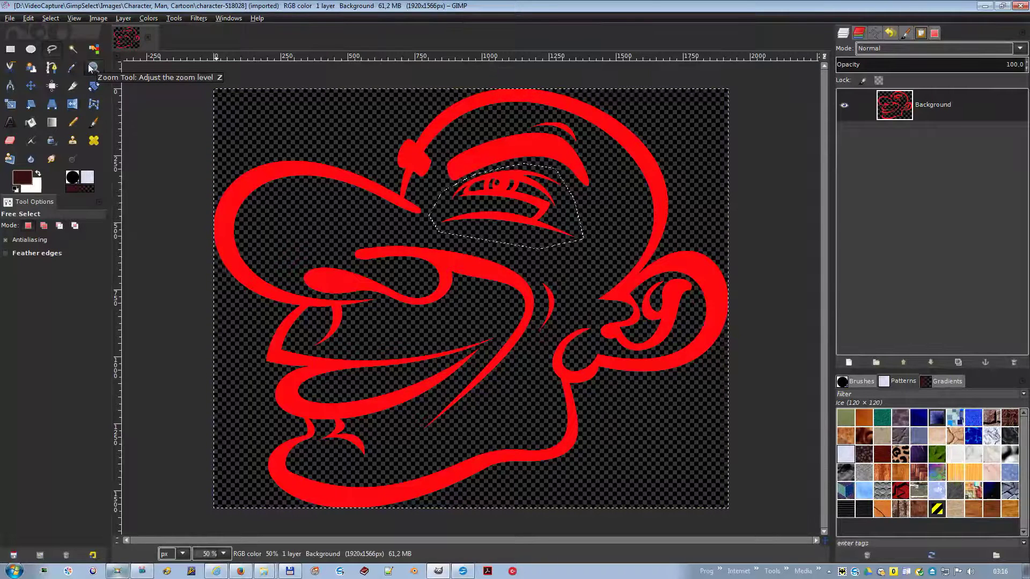
pyautogui.click(52, 19)
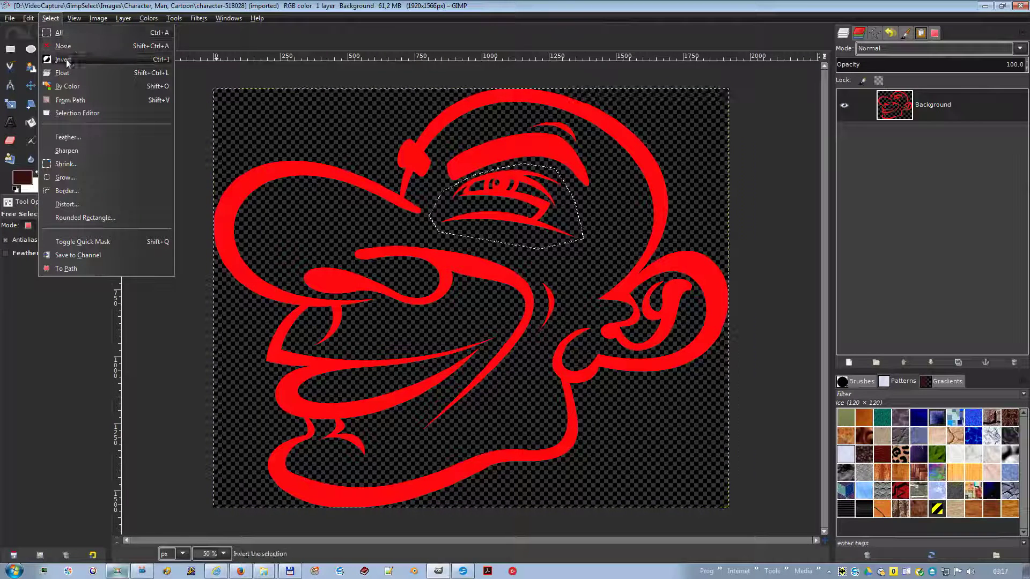
pyautogui.click(63, 45)
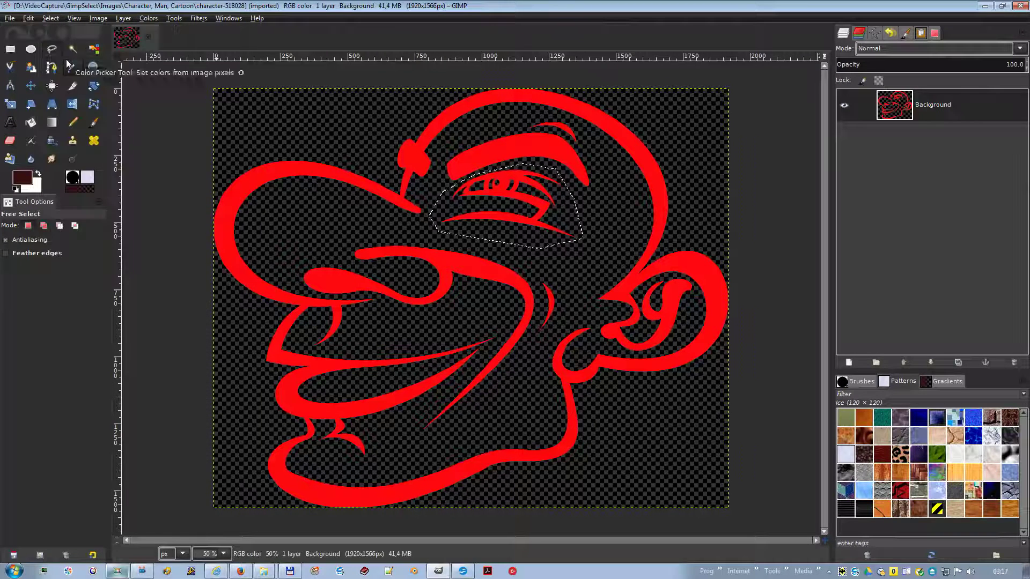
# Step: Float the eye selection and move the floating eye slightly down and to the right
pyautogui.rightClick(518, 198)
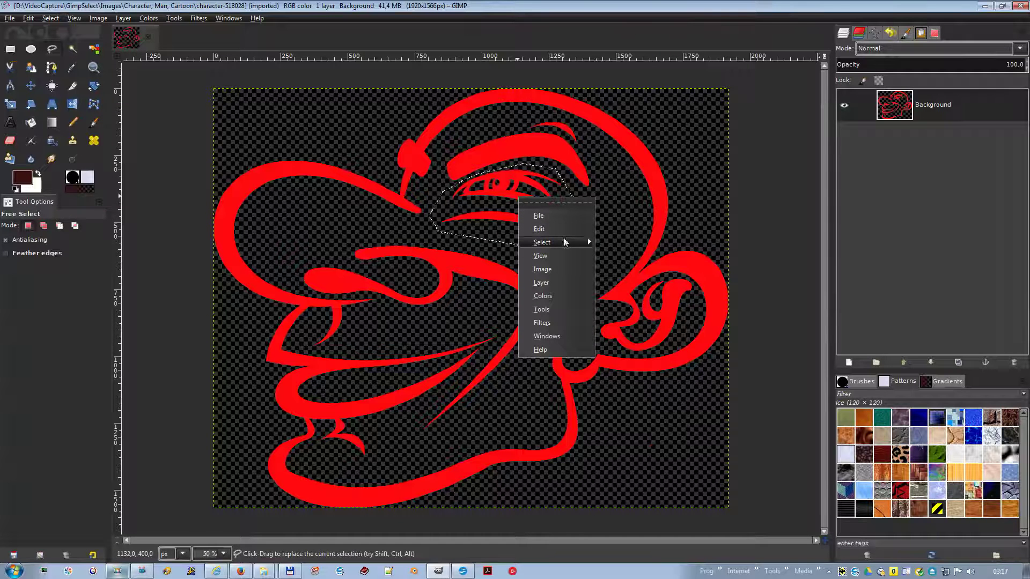
pyautogui.moveTo(563, 242)
pyautogui.click(631, 294)
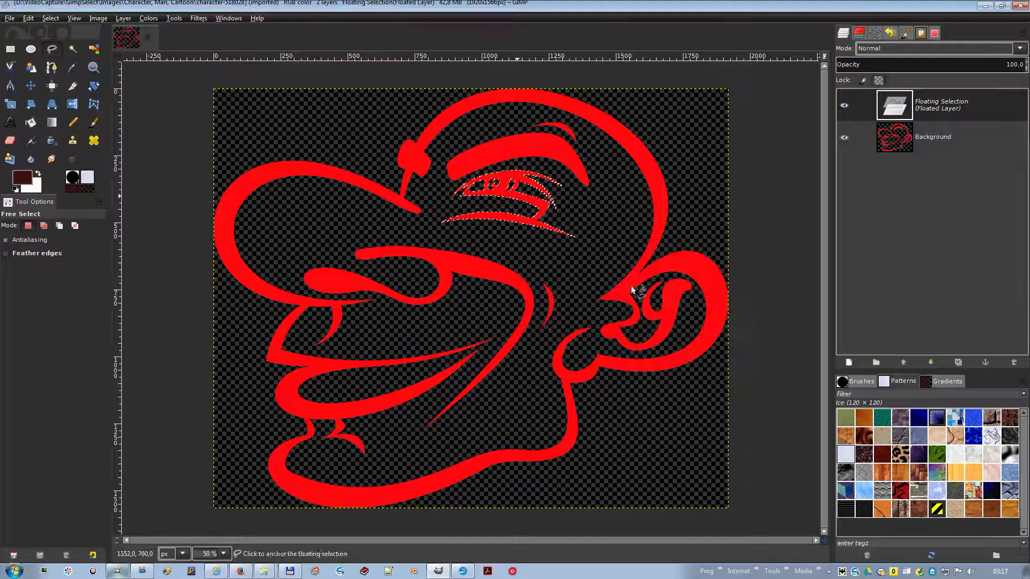
pyautogui.moveTo(513, 194); pyautogui.dragTo(533, 202)
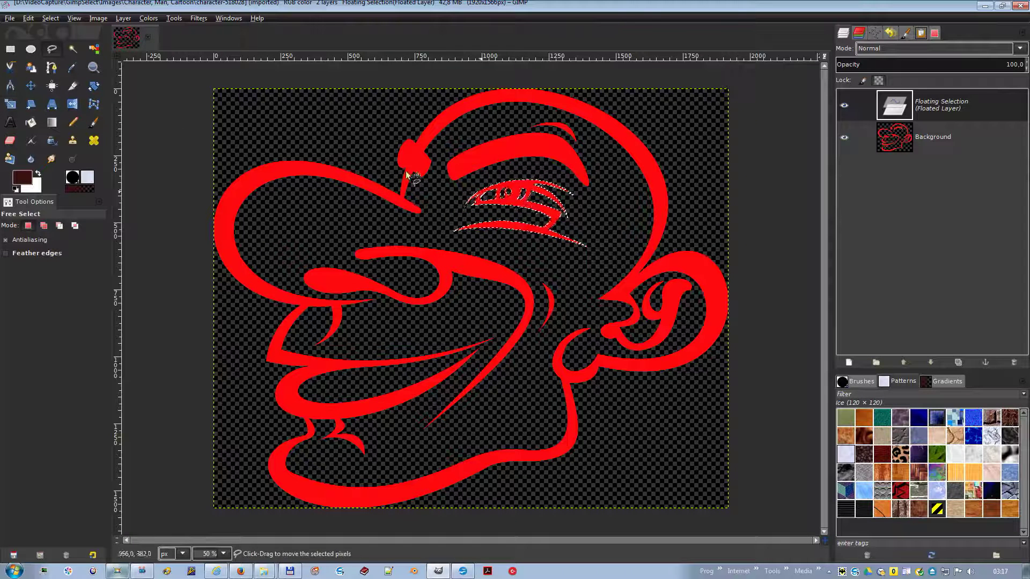
# Step: Scale the floating eye to 640 × 380 px and recentre it below the eyebrow
pyautogui.click(11, 105)
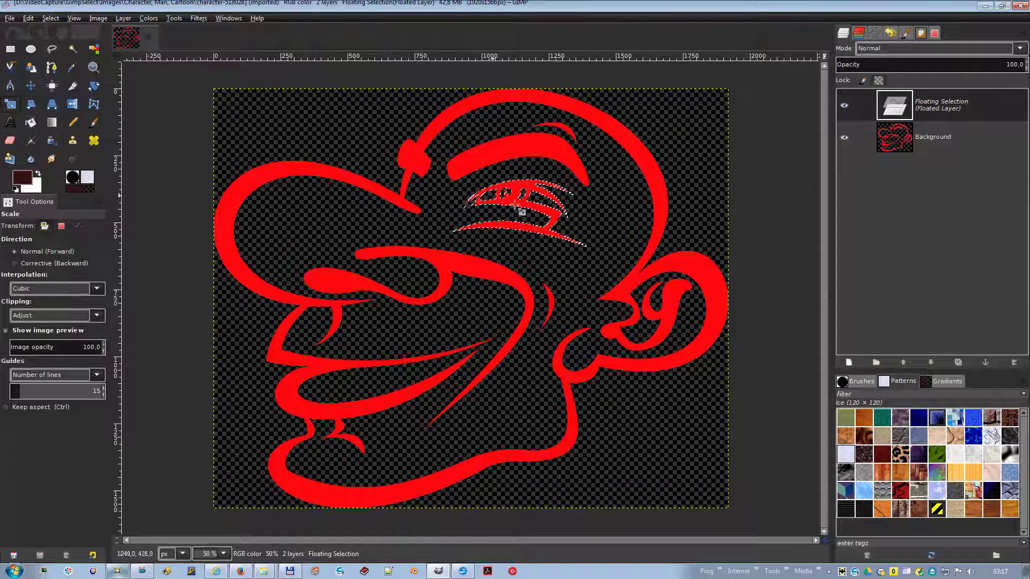
pyautogui.click(559, 236)
pyautogui.moveTo(602, 262); pyautogui.dragTo(618, 275)
pyautogui.moveTo(527, 224); pyautogui.dragTo(516, 220)
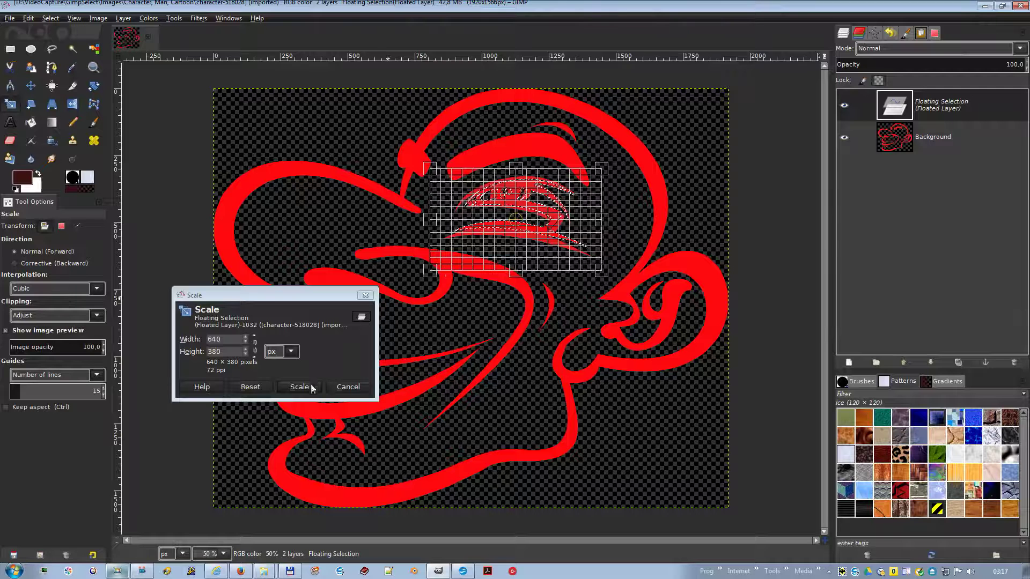
pyautogui.press('Return')
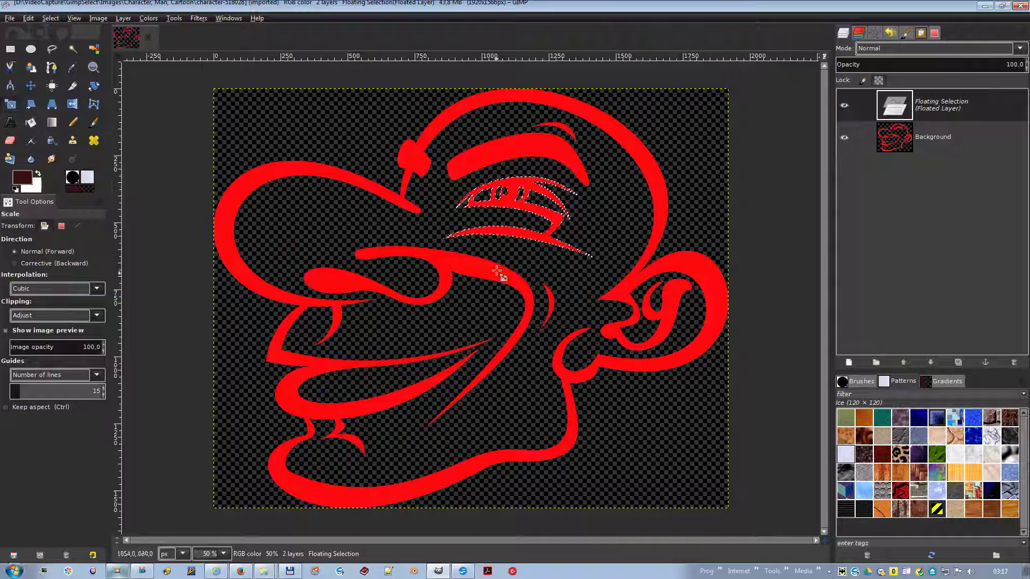
# Step: Blend a shaped (angular) foreground-to-transparent gradient over the floating eye and anchor the floating selection to the Background layer
pyautogui.click(52, 123)
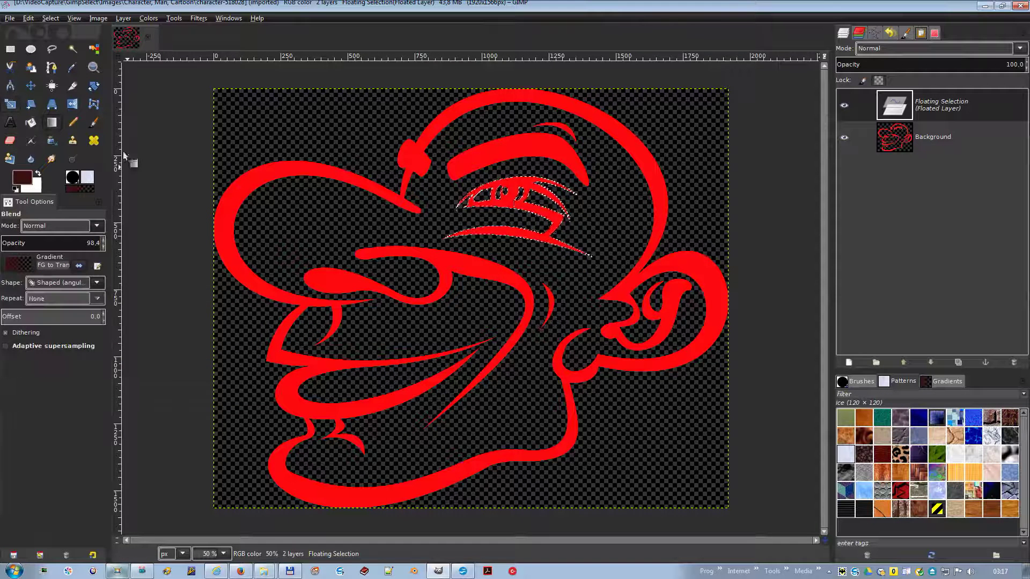
pyautogui.moveTo(512, 202); pyautogui.dragTo(529, 210)
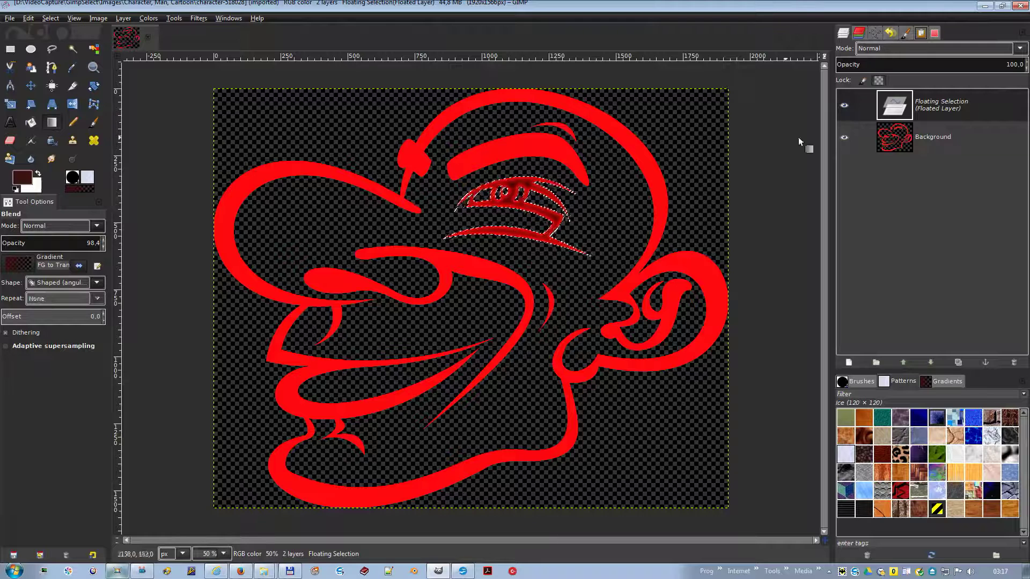
pyautogui.rightClick(884, 107)
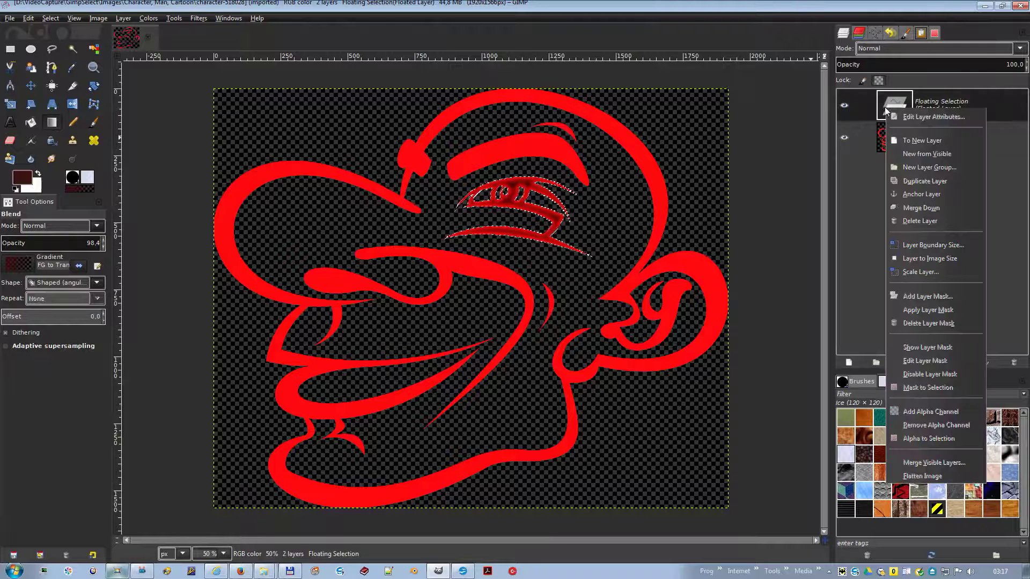
pyautogui.click(901, 196)
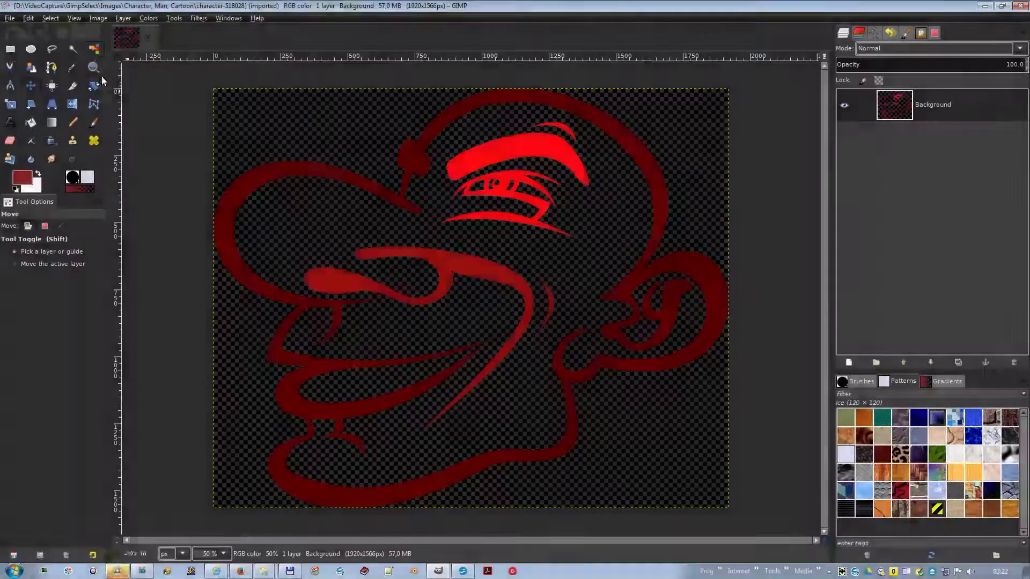
# Step: Select by color the medium-red nostril and cheek line, and add the bright-red eyebrow and eye color to the selection
pyautogui.click(94, 48)
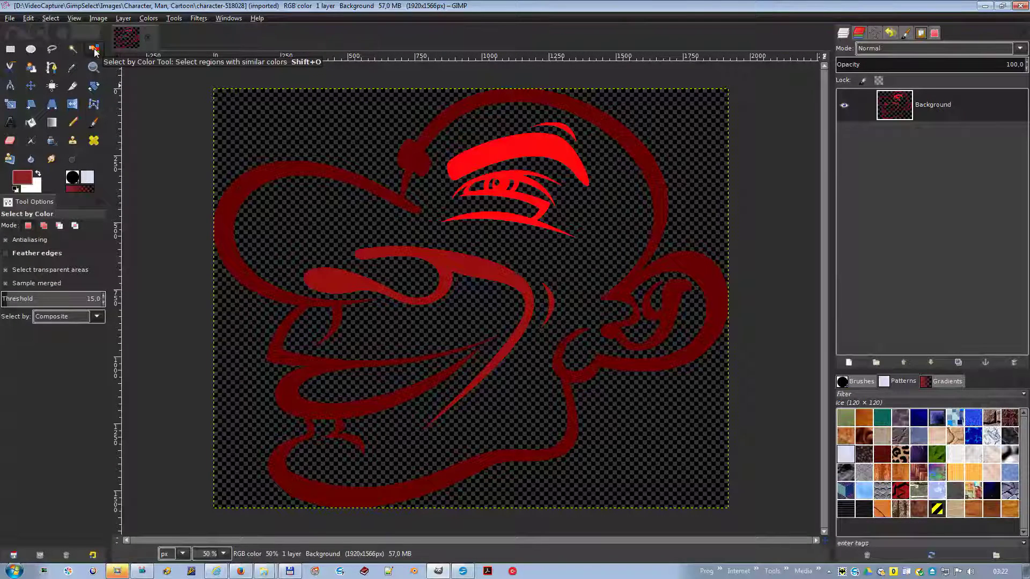
pyautogui.click(56, 17)
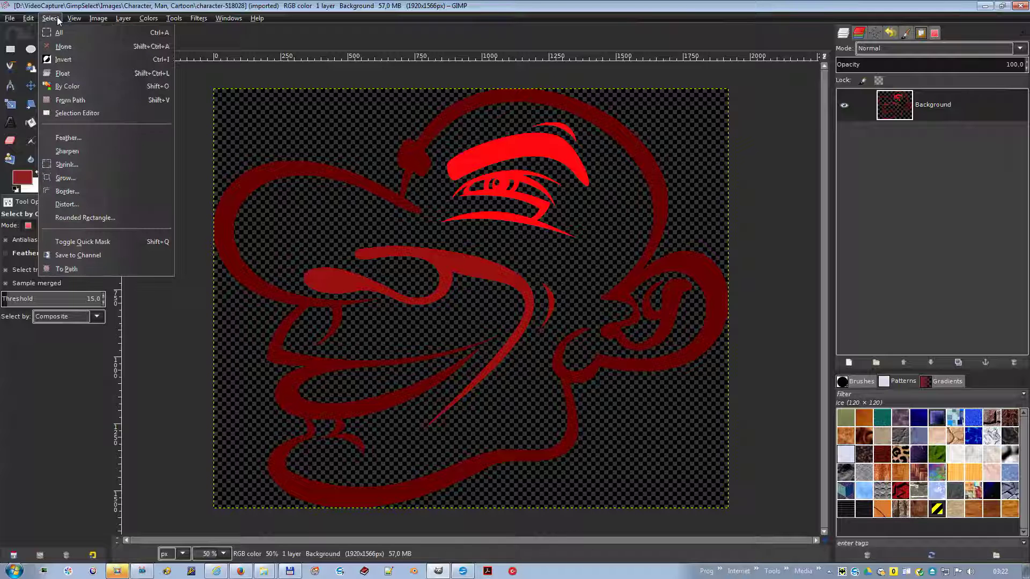
pyautogui.click(73, 87)
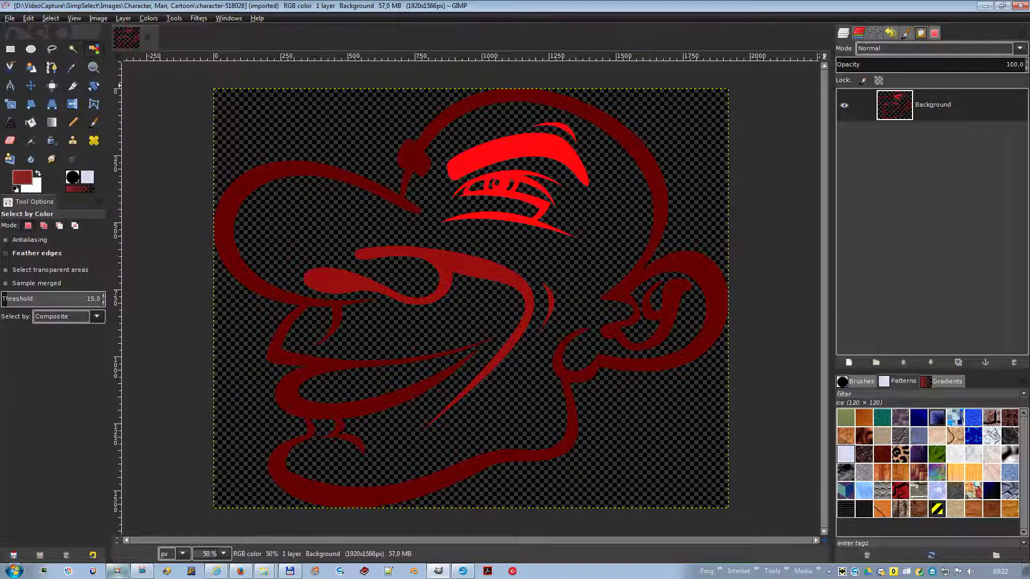
pyautogui.click(433, 255)
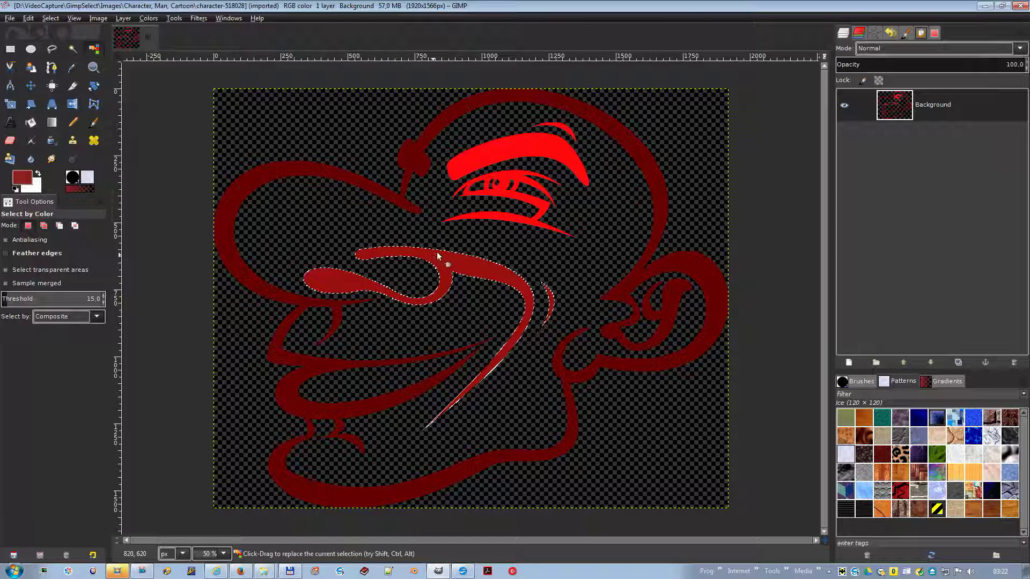
pyautogui.press('shift')
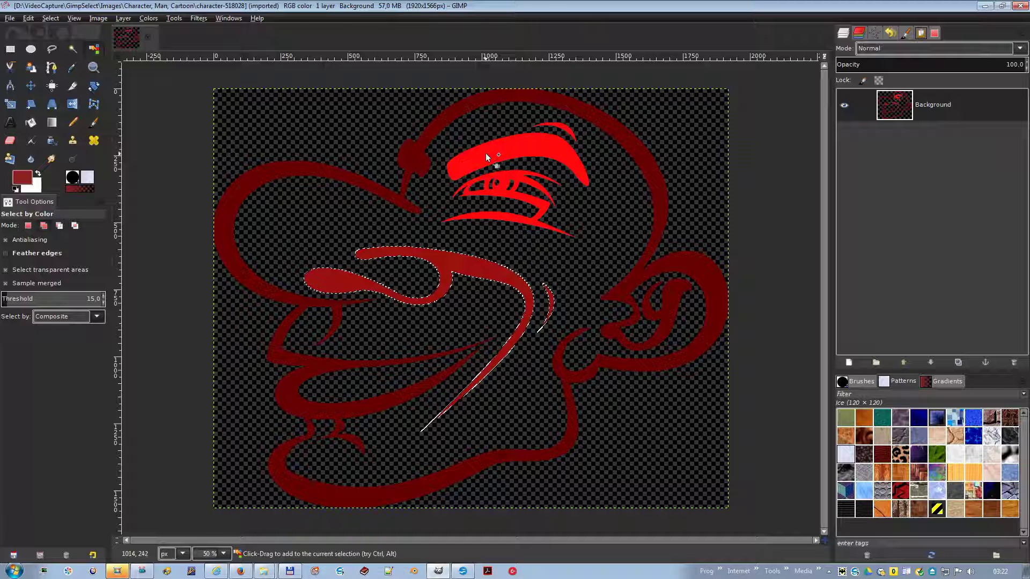
pyautogui.keyDown('shift'); pyautogui.click(486, 156); pyautogui.keyUp('shift')
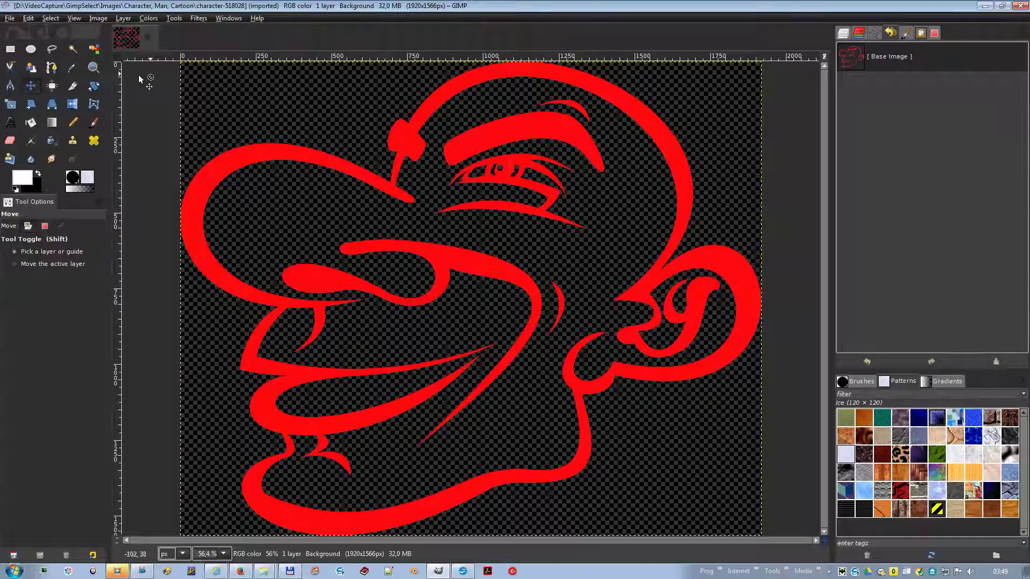
# Step: Fuzzy-select the red face outline, and add the eyebrow, the crease above it, the eye, the nose-and-mouth line and the cheek line
pyautogui.click(72, 48)
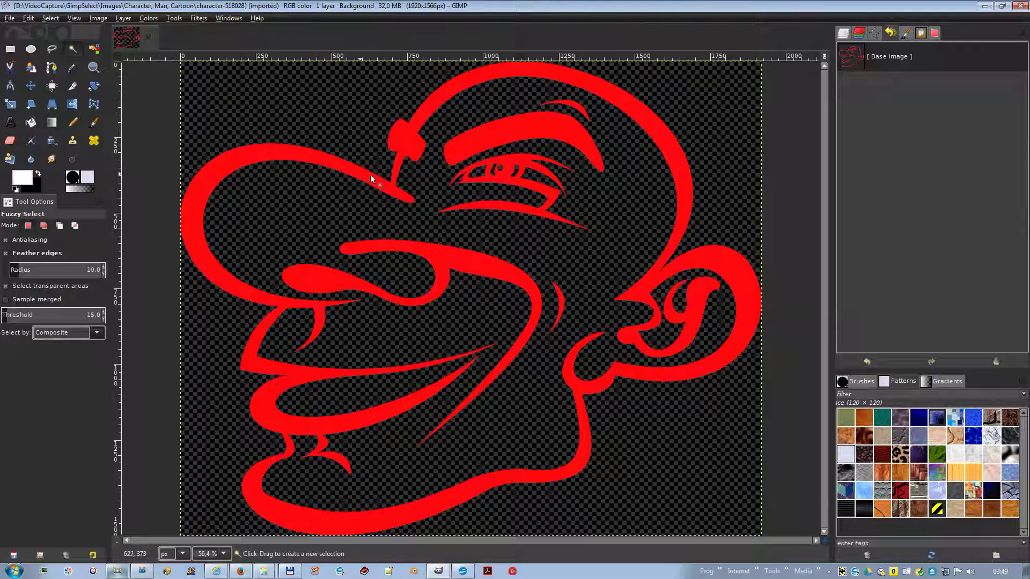
pyautogui.moveTo(372, 174); pyautogui.dragTo(465, 163)
pyautogui.click(488, 138)
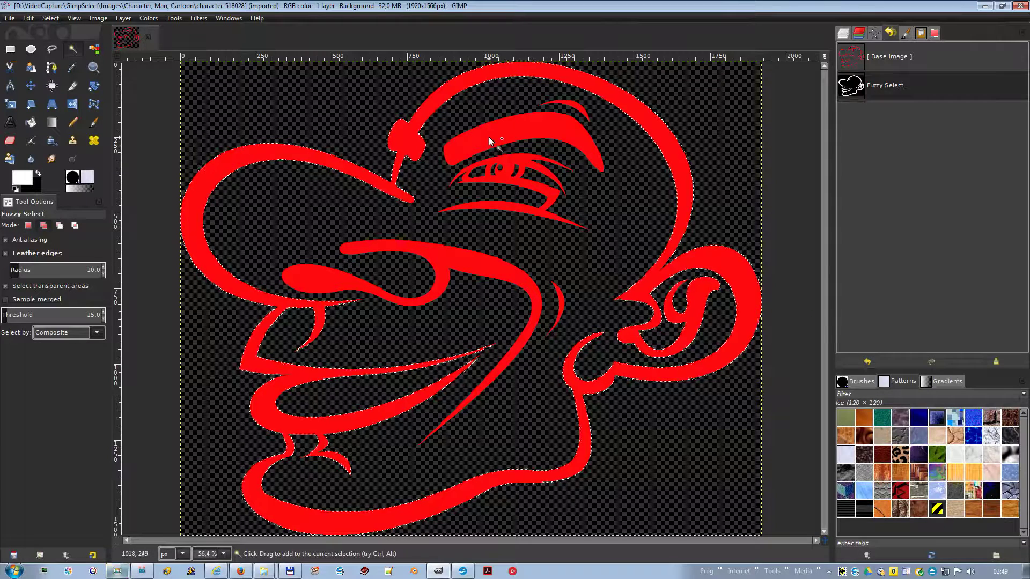
pyautogui.click(570, 107)
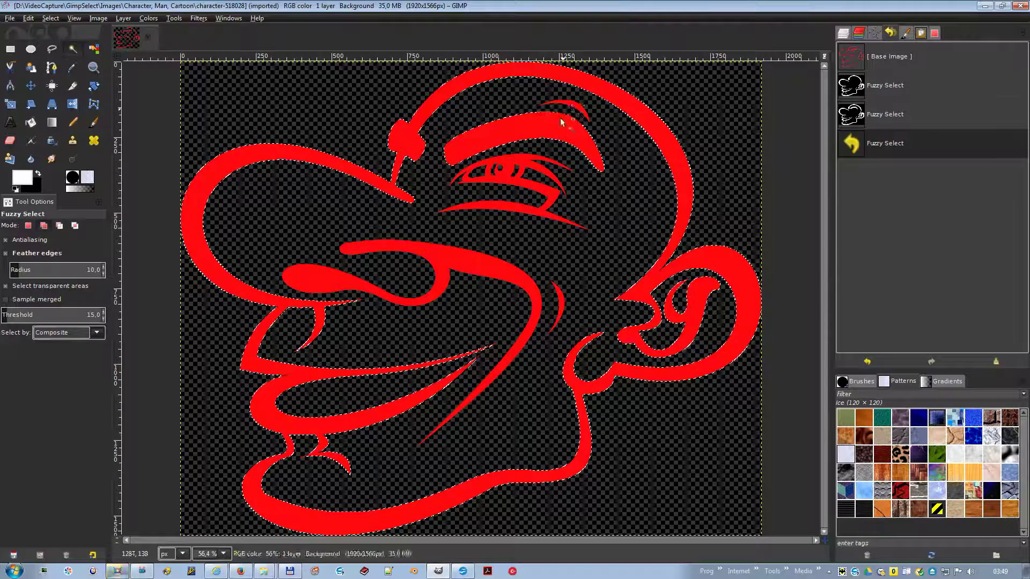
pyautogui.click(523, 163)
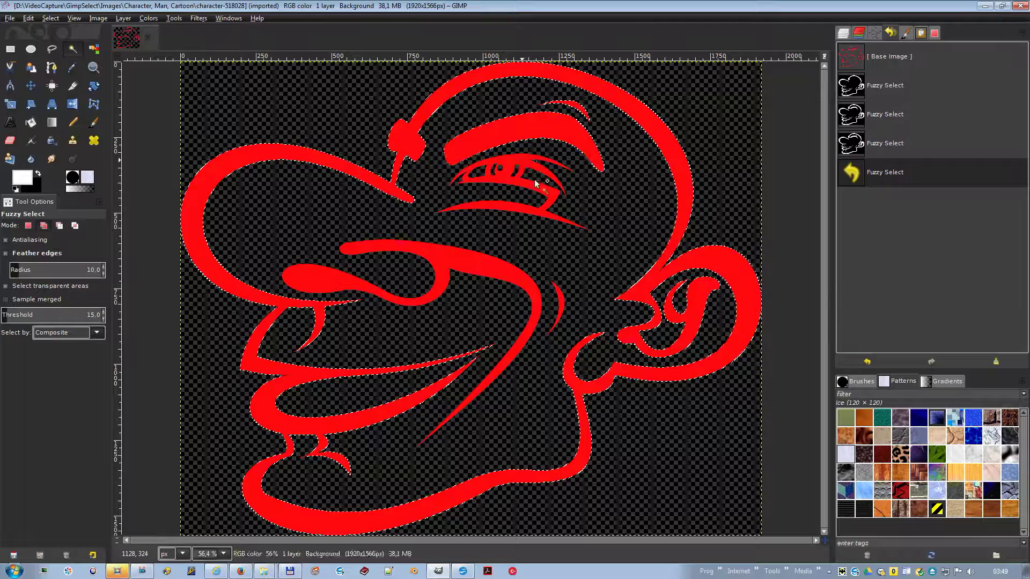
pyautogui.click(467, 272)
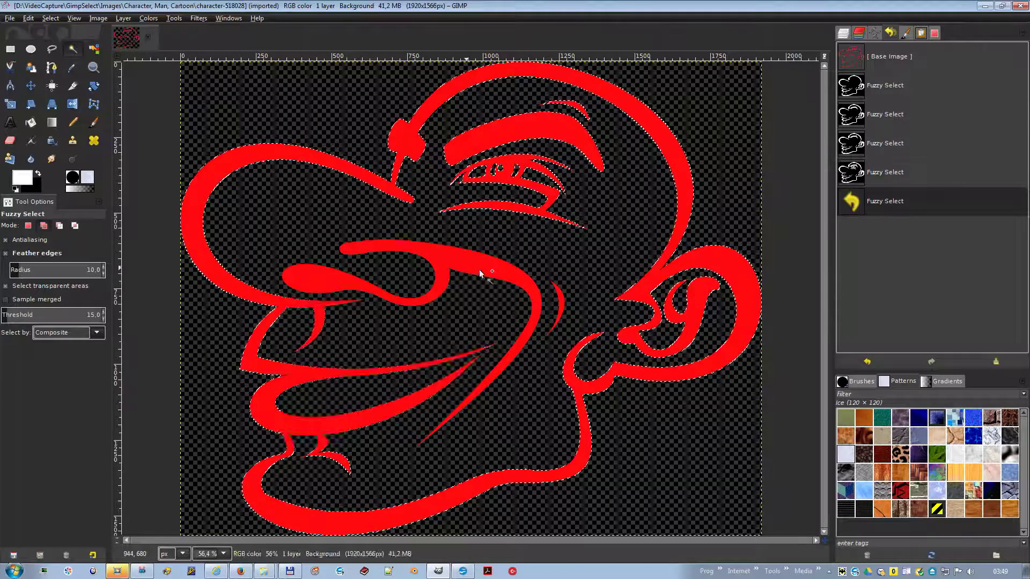
pyautogui.click(560, 300)
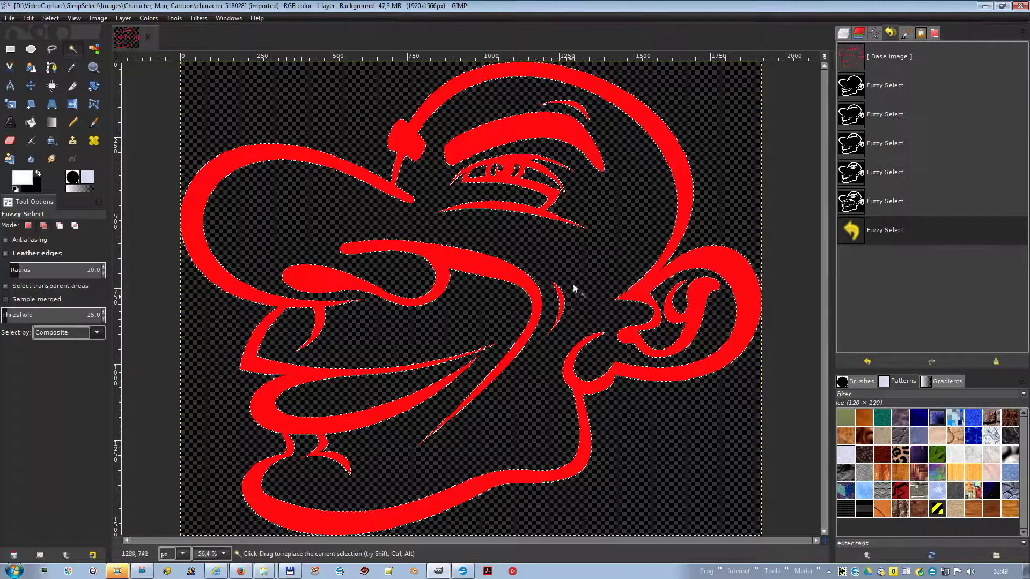
# Step: Open the Selection Editor and convert the selection of the red line drawing to a path
pyautogui.rightClick(518, 131)
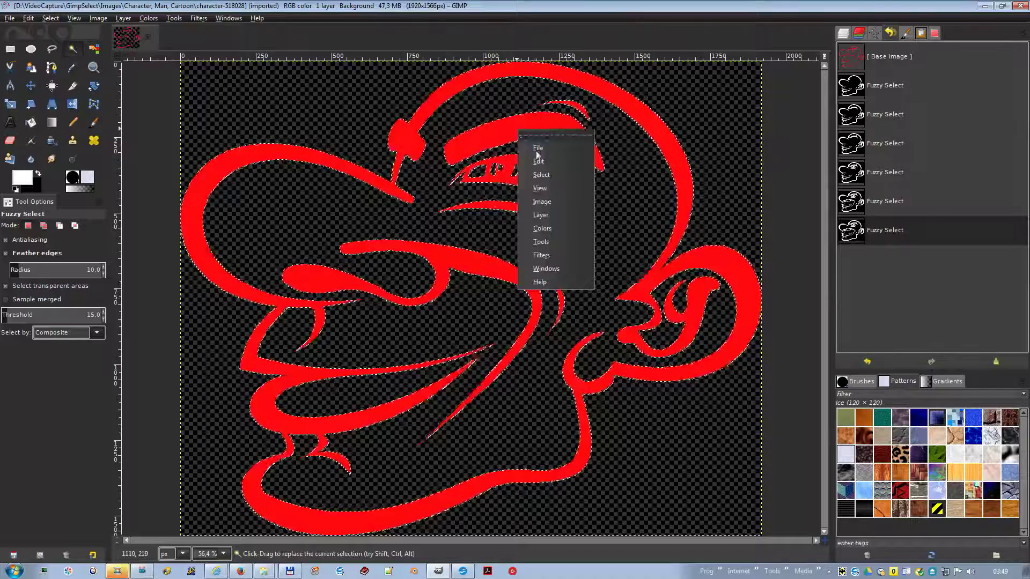
pyautogui.moveTo(564, 175)
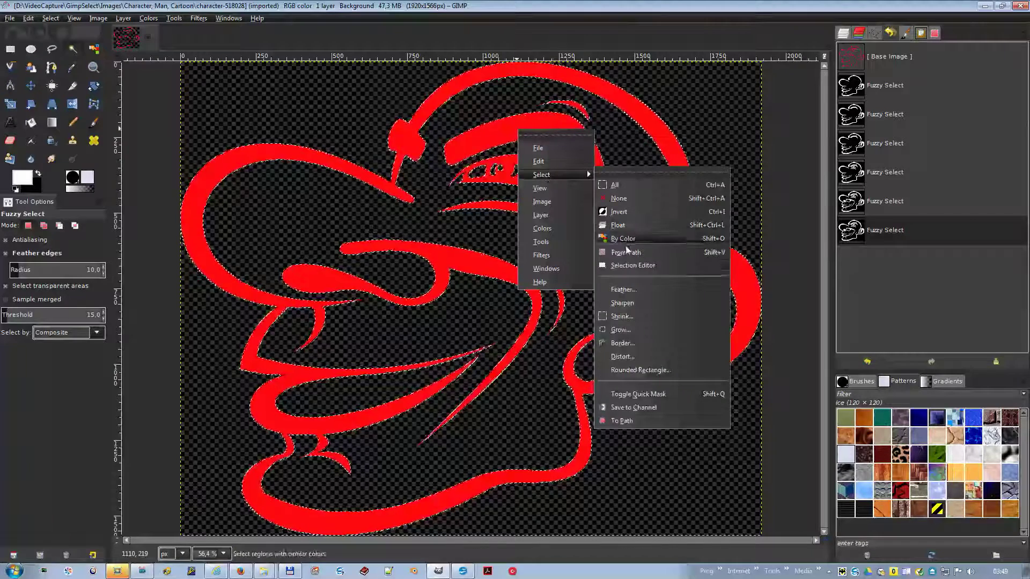
pyautogui.click(629, 264)
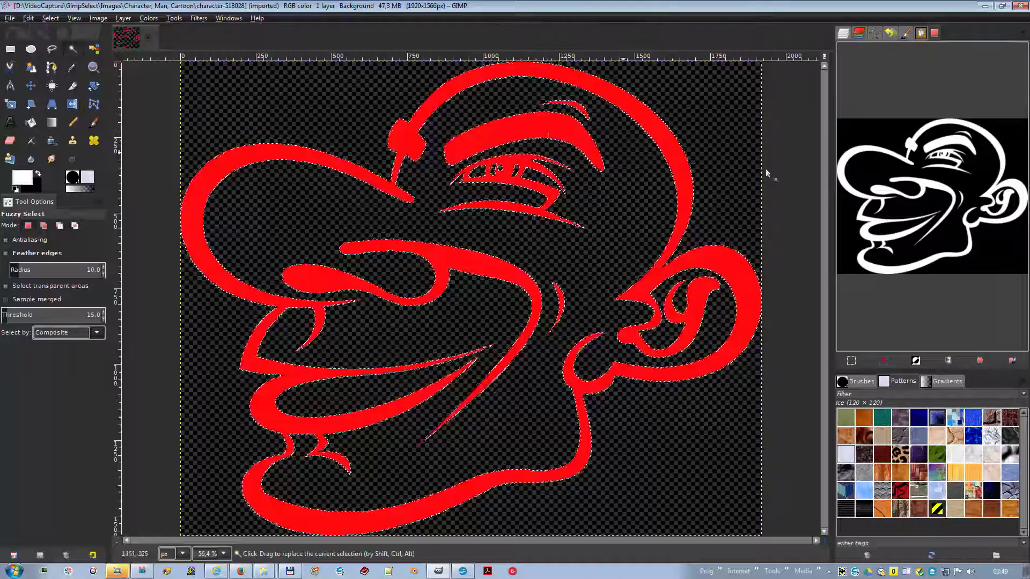
pyautogui.click(979, 361)
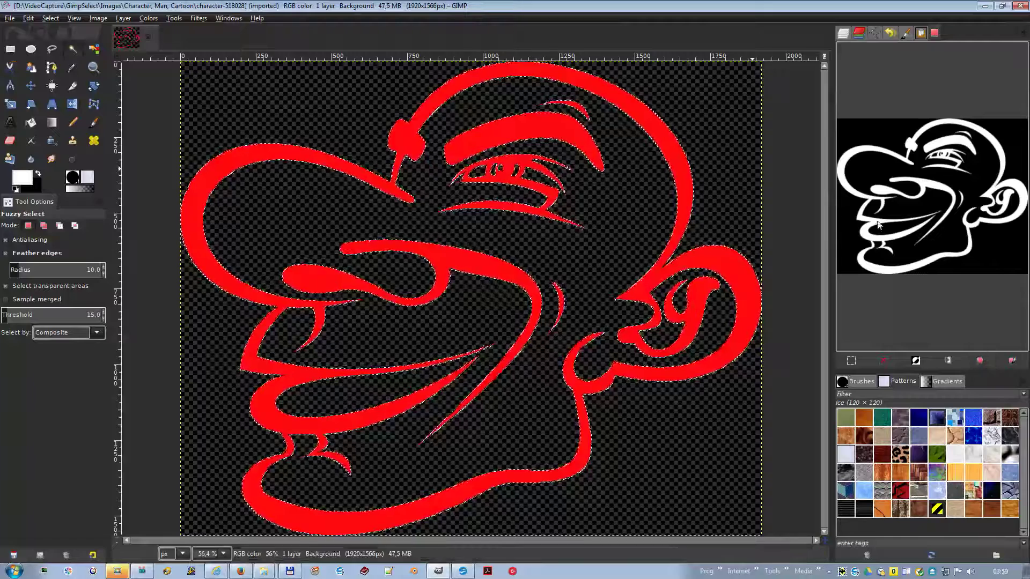
# Step: Stroke the path made from the selection with a white solid-color line 10 px wide
pyautogui.click(872, 34)
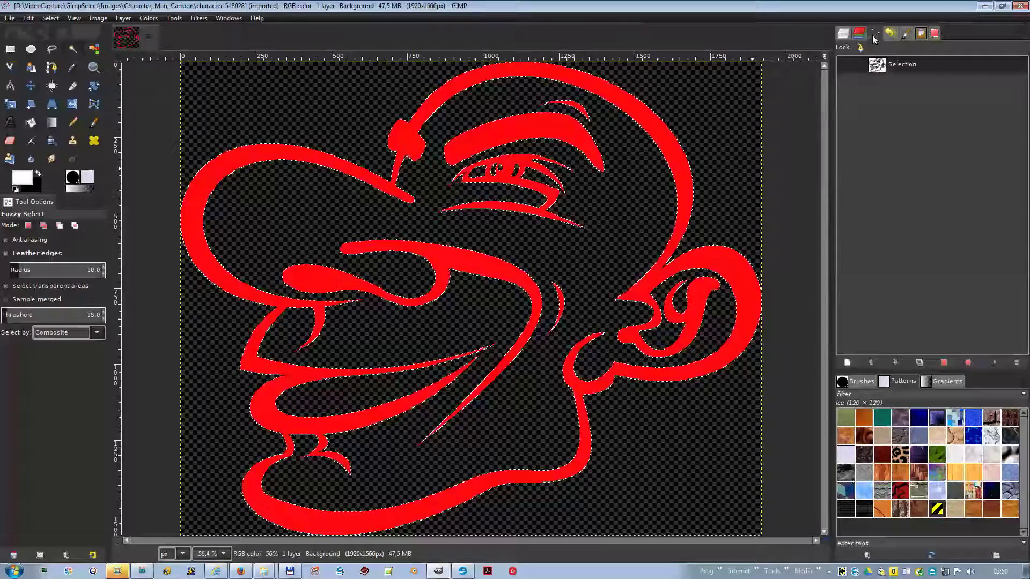
pyautogui.rightClick(878, 65)
pyautogui.click(904, 272)
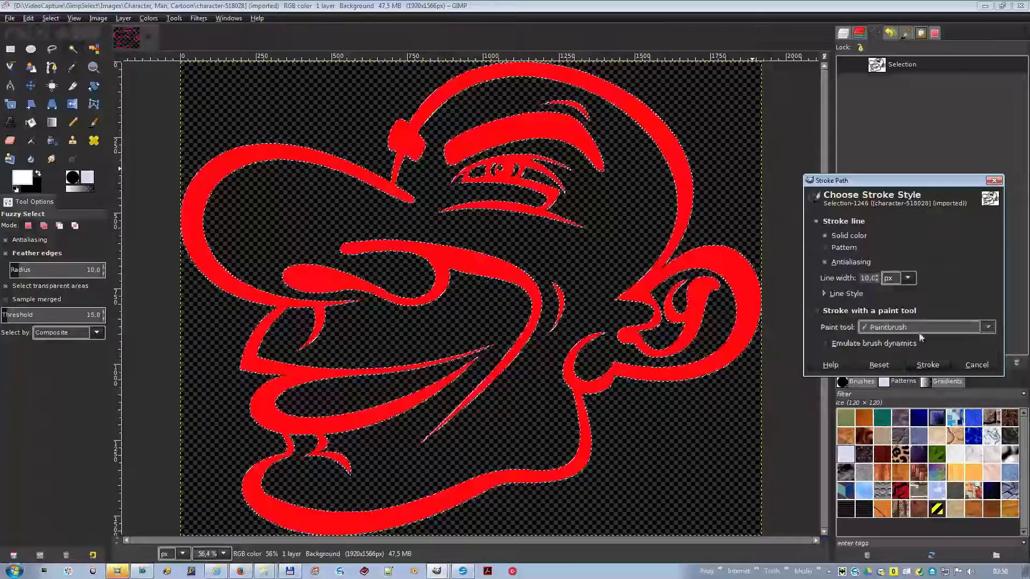
pyautogui.click(928, 365)
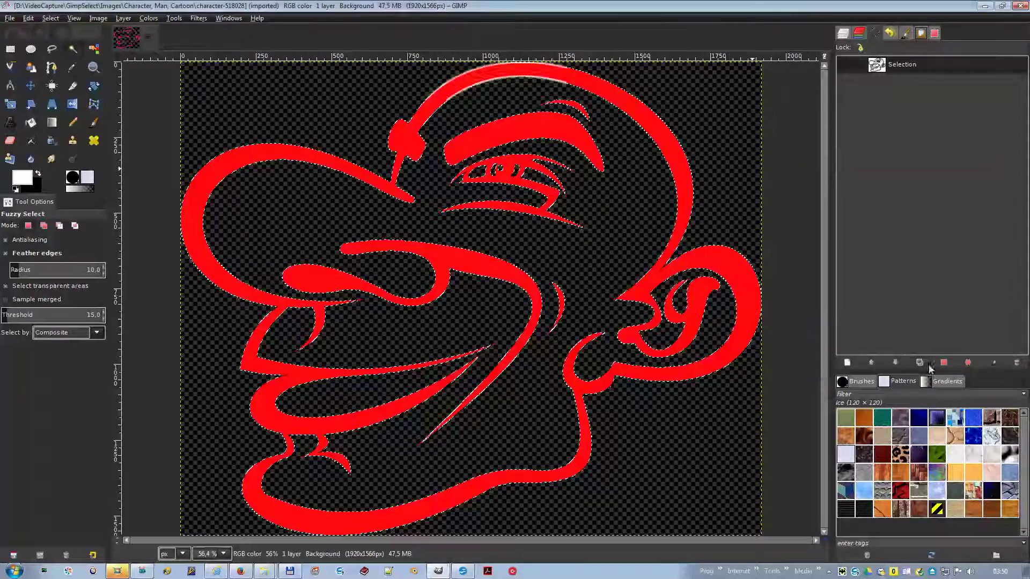
# Step: Deselect everything in the cartoon face image
pyautogui.rightClick(546, 252)
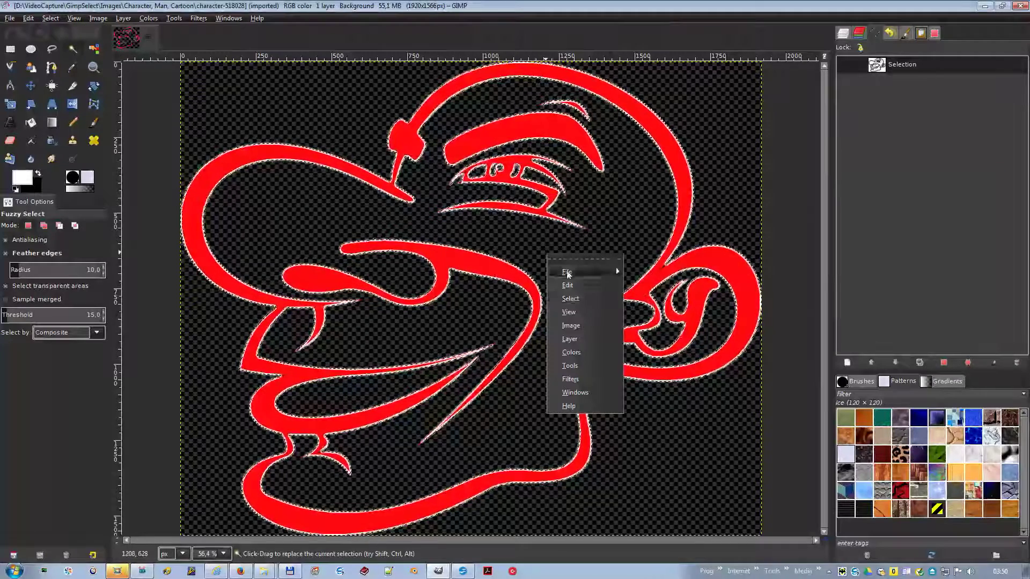
pyautogui.moveTo(585, 298)
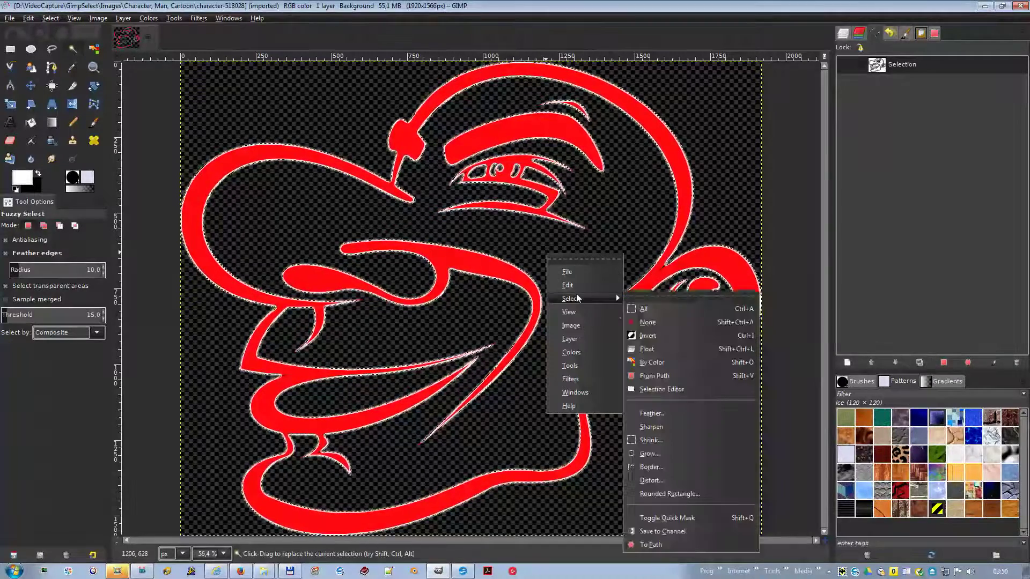
pyautogui.click(642, 322)
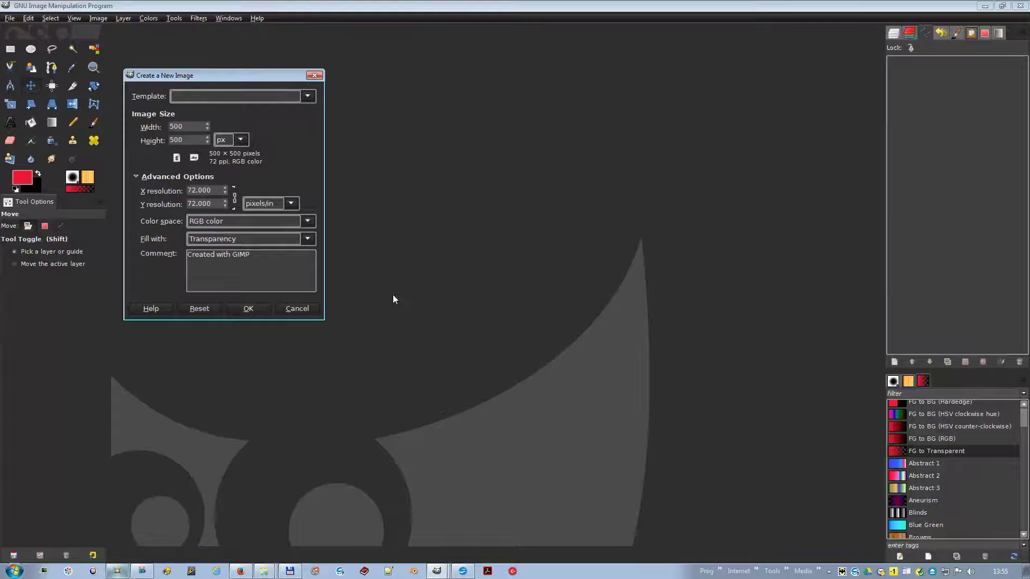
# Step: Create a 500 × 500 px transparent image and add vertical and horizontal guides at 100, 200 and 300 px
pyautogui.click(248, 309)
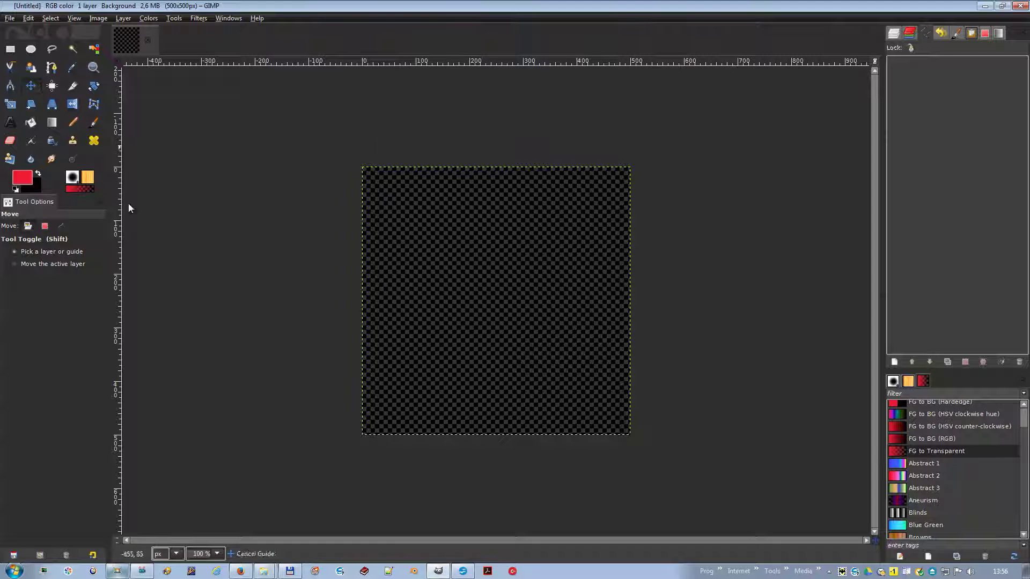
pyautogui.moveTo(118, 206); pyautogui.dragTo(416, 232)
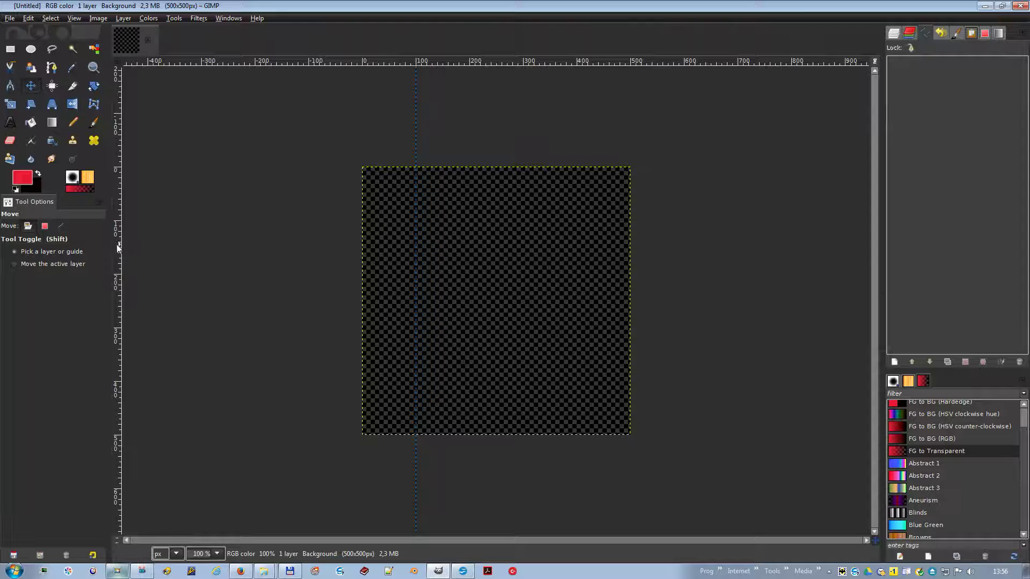
pyautogui.moveTo(118, 248); pyautogui.dragTo(236, 259)
pyautogui.moveTo(116, 266); pyautogui.dragTo(522, 258)
pyautogui.moveTo(362, 65); pyautogui.dragTo(363, 222)
pyautogui.moveTo(383, 63); pyautogui.dragTo(383, 275)
pyautogui.moveTo(389, 62); pyautogui.dragTo(380, 328)
# Step: Draw a closed triangular path with corners on the guides at (0, 100), (100, 0) and (100, 100) px
pyautogui.click(52, 68)
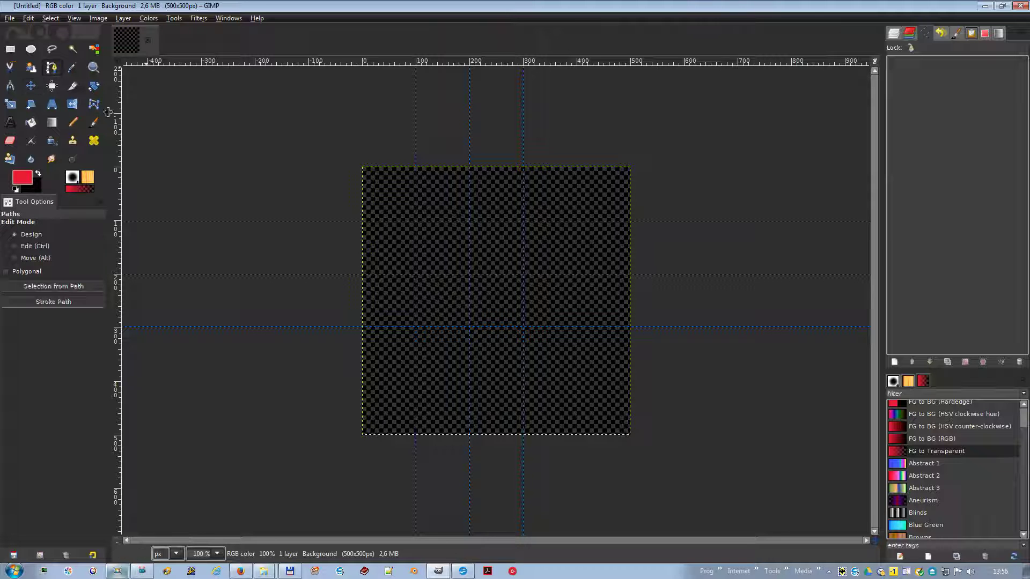
pyautogui.click(362, 222)
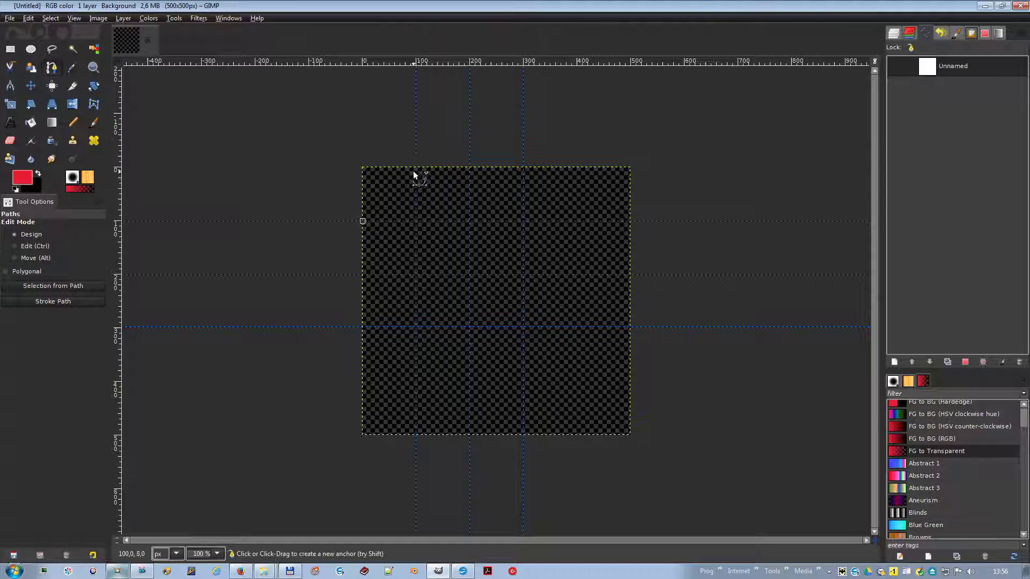
pyautogui.click(416, 221)
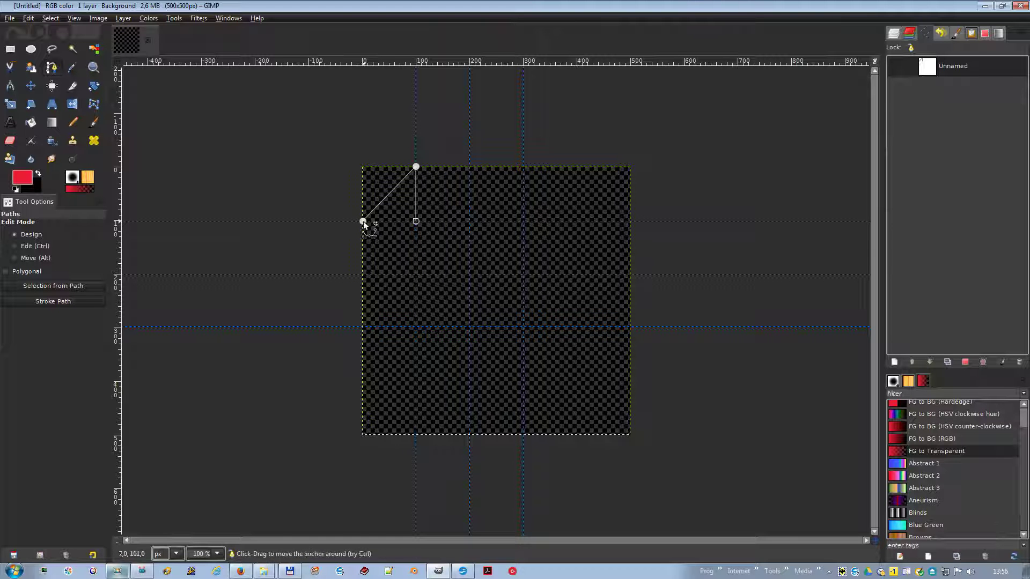
pyautogui.keyDown('ctrl'); pyautogui.click(364, 221); pyautogui.keyUp('ctrl')
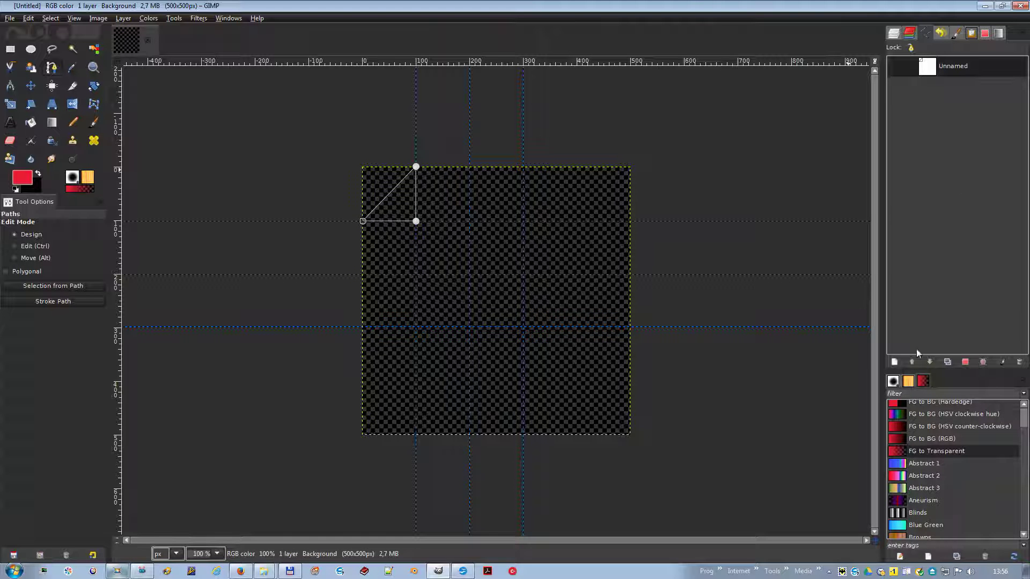
# Step: Add a new path named Path and draw a closed triangle with corners at (0, 200), (200, 0) and (200, 200) px
pyautogui.click(895, 363)
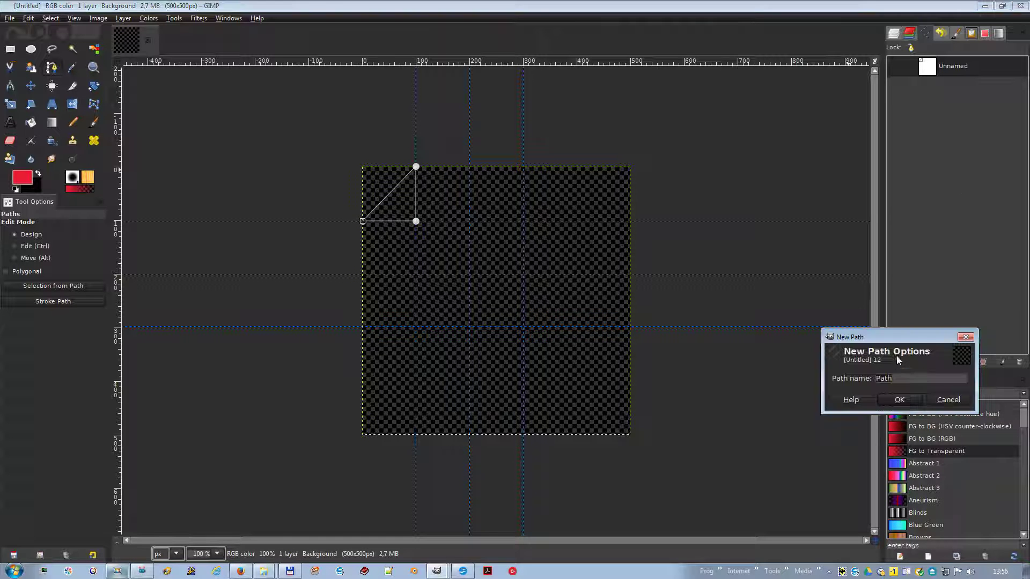
pyautogui.click(899, 400)
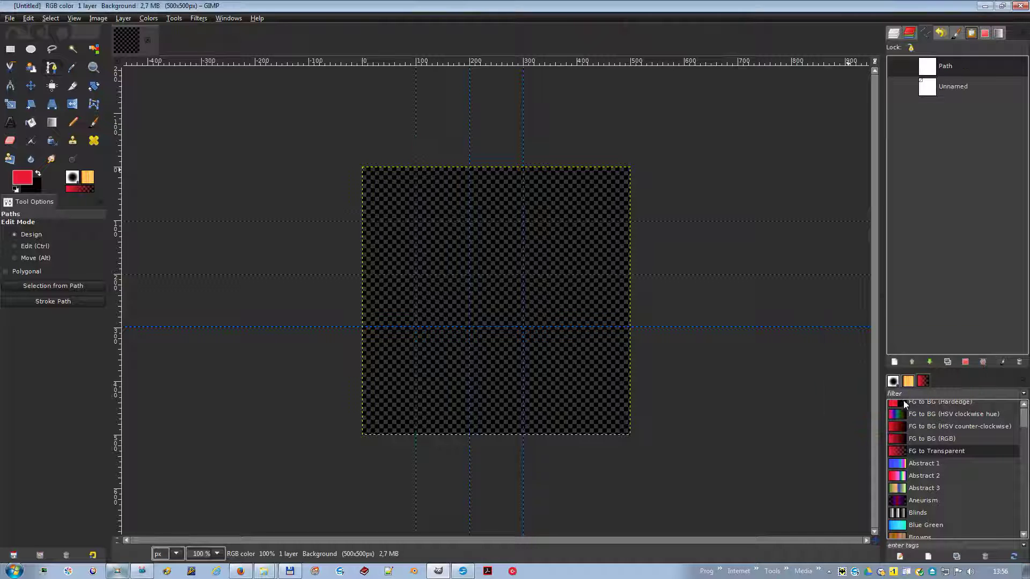
pyautogui.click(363, 275)
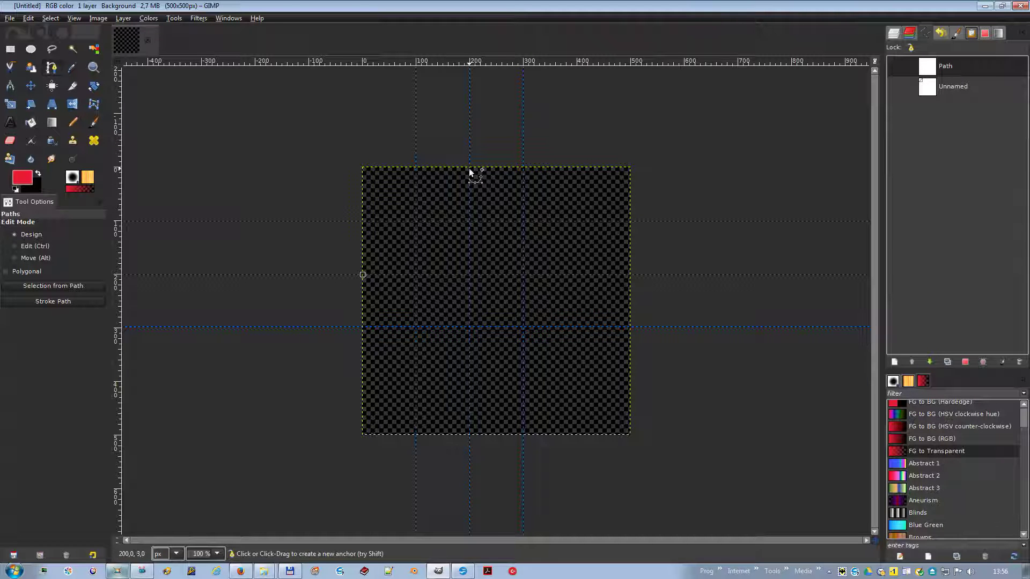
pyautogui.click(470, 167)
pyautogui.click(469, 275)
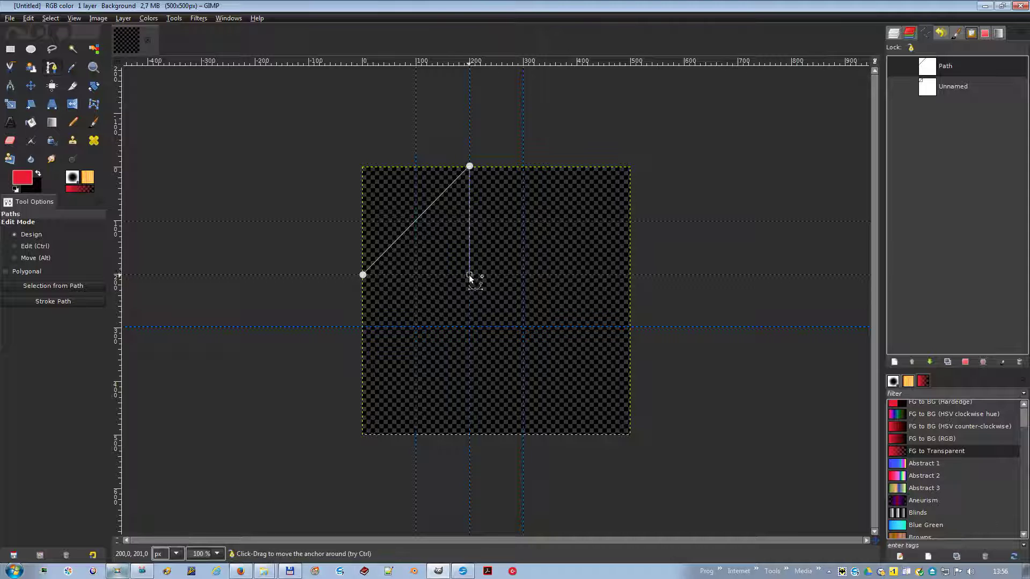
pyautogui.keyDown('ctrl'); pyautogui.click(362, 275); pyautogui.keyUp('ctrl')
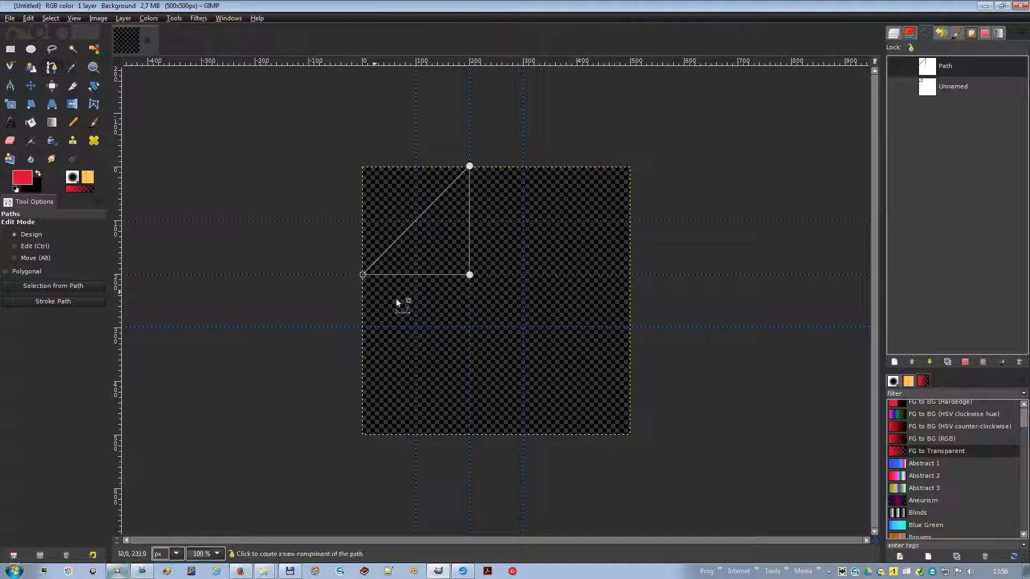
# Step: Add a third path and draw a closed triangle with corners at (300, 0), (0, 300) and (300, 300) px
pyautogui.click(894, 362)
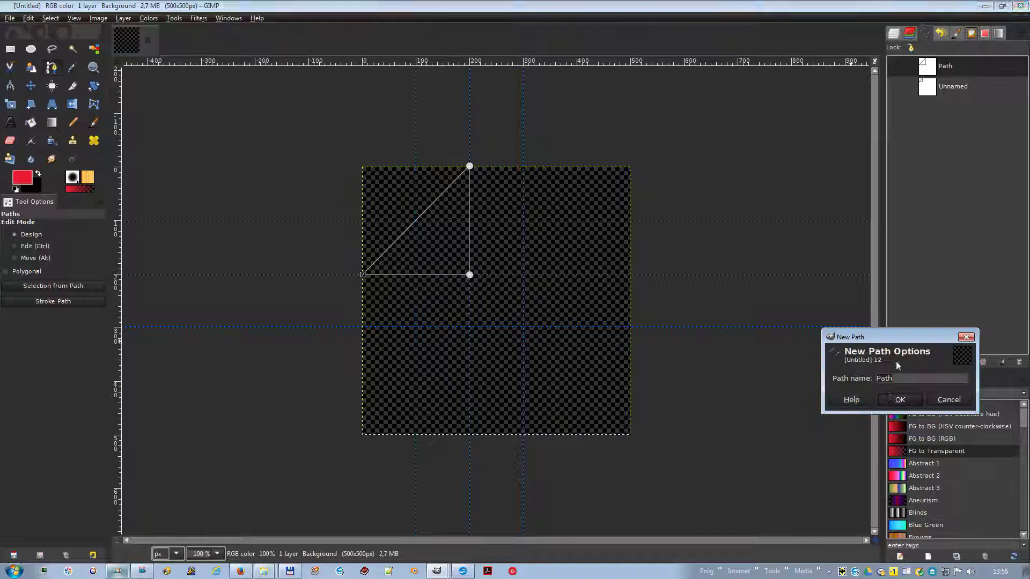
pyautogui.click(888, 398)
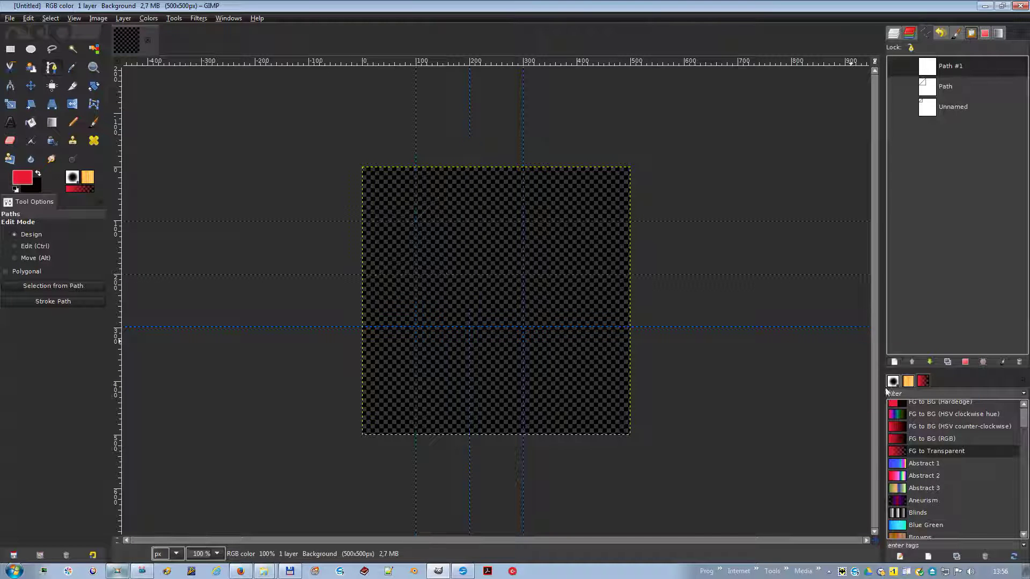
pyautogui.click(523, 167)
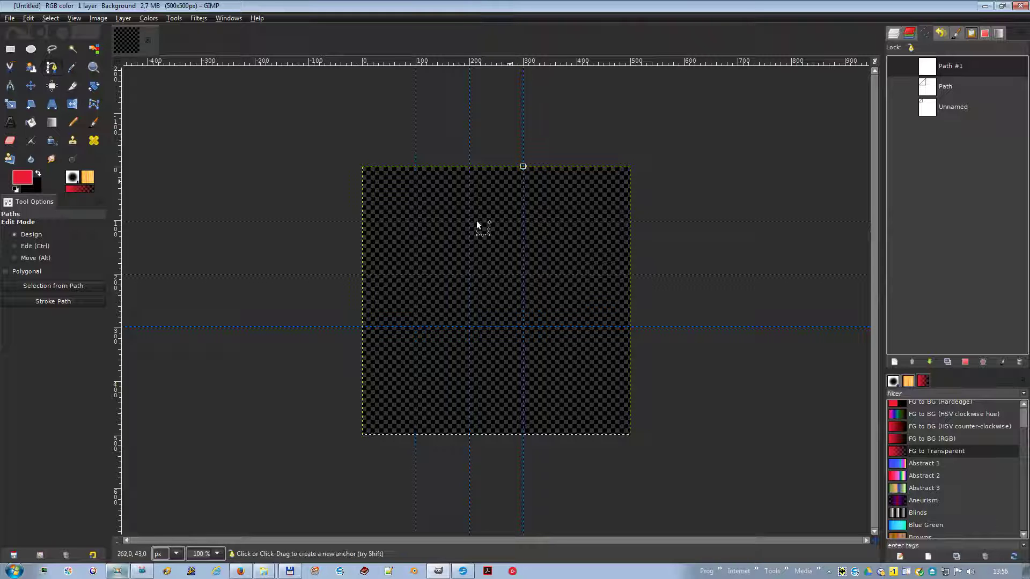
pyautogui.click(364, 326)
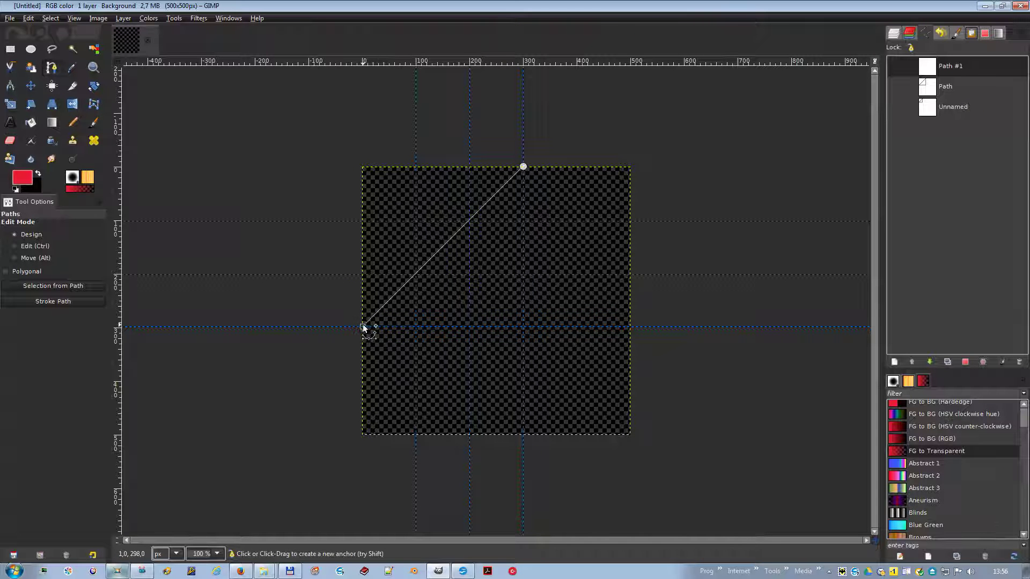
pyautogui.click(522, 327)
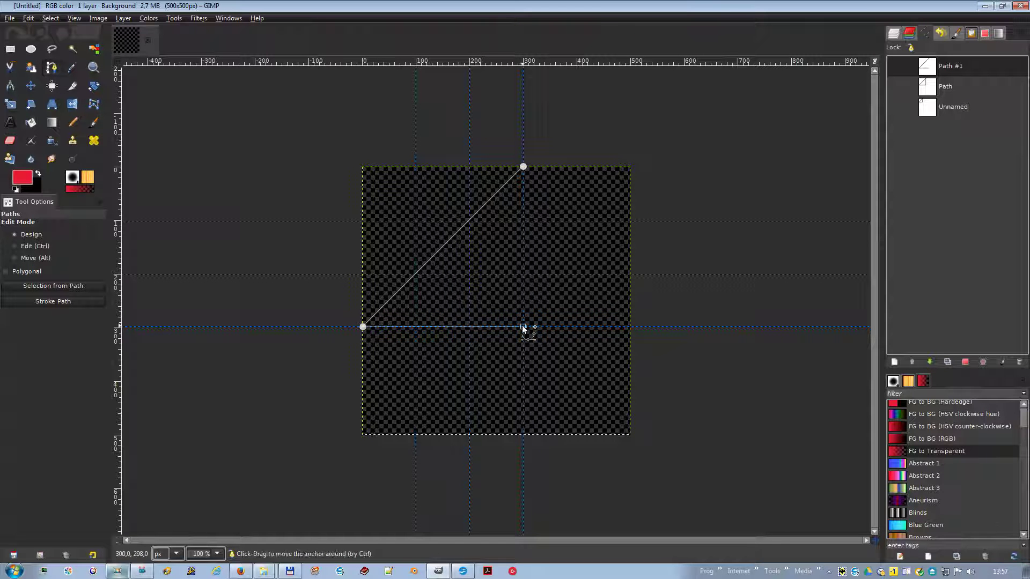
pyautogui.keyDown('ctrl'); pyautogui.click(524, 166); pyautogui.keyUp('ctrl')
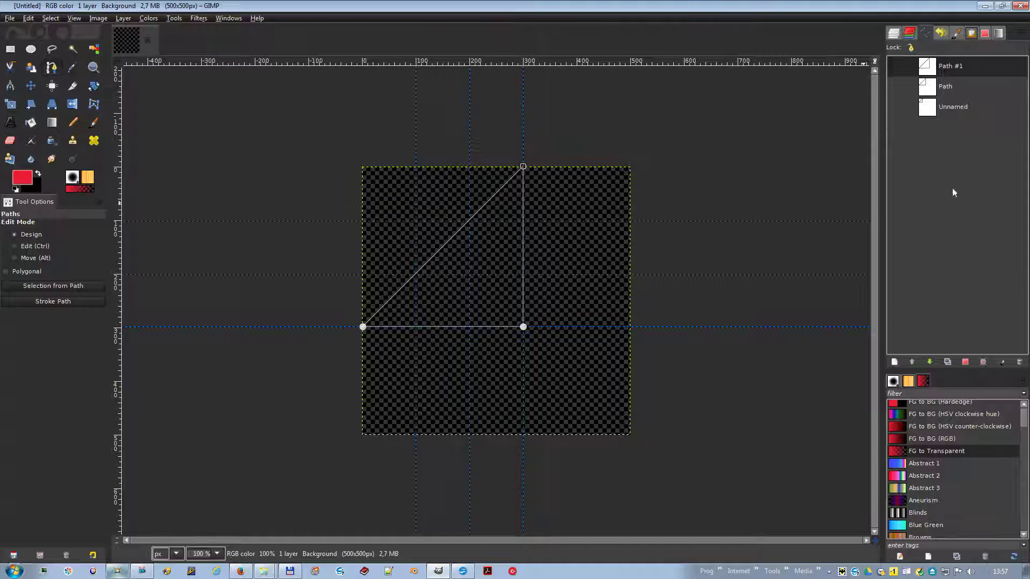
# Step: Activate the smallest triangle's path and turn on the visibility of all three triangle paths
pyautogui.click(930, 111)
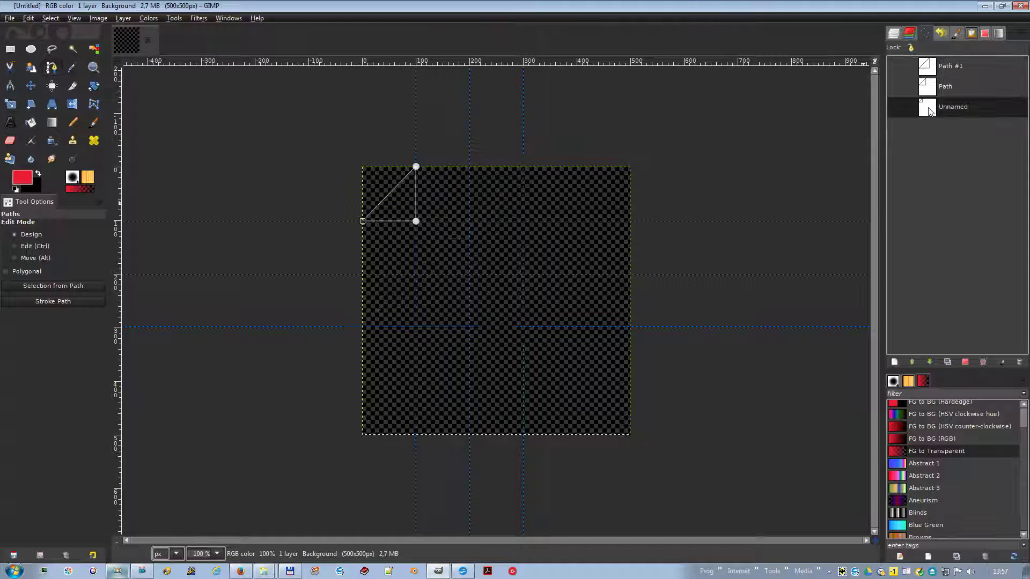
pyautogui.click(895, 107)
pyautogui.click(894, 86)
pyautogui.click(895, 66)
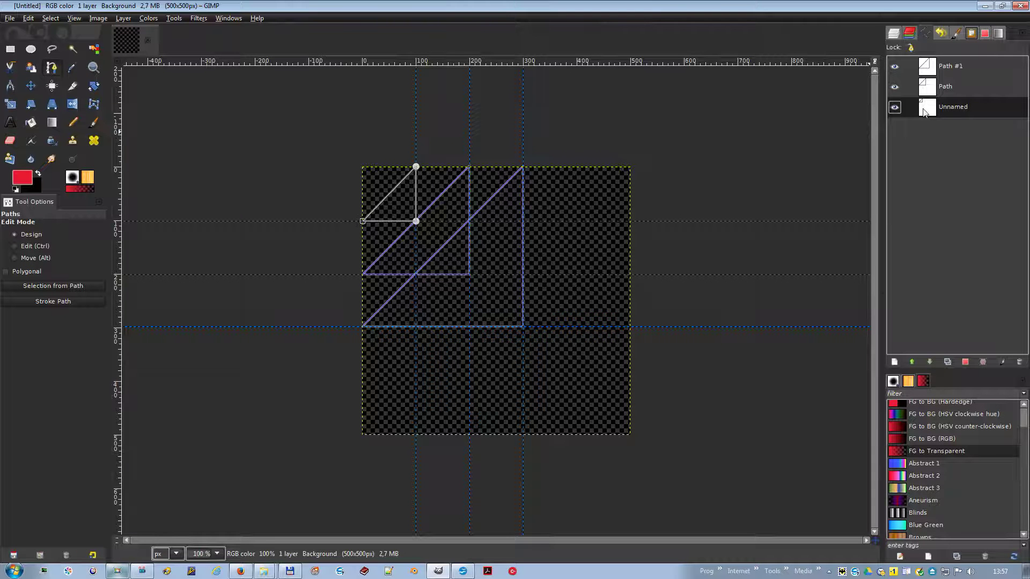
# Step: Create a selection from the smallest triangle's path
pyautogui.rightClick(395, 207)
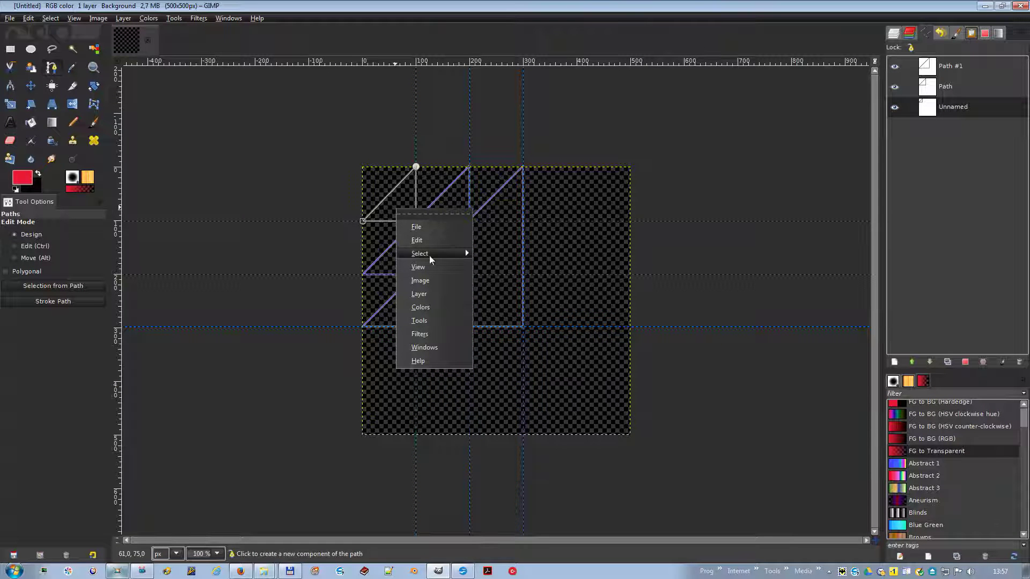
pyautogui.moveTo(430, 257)
pyautogui.click(499, 329)
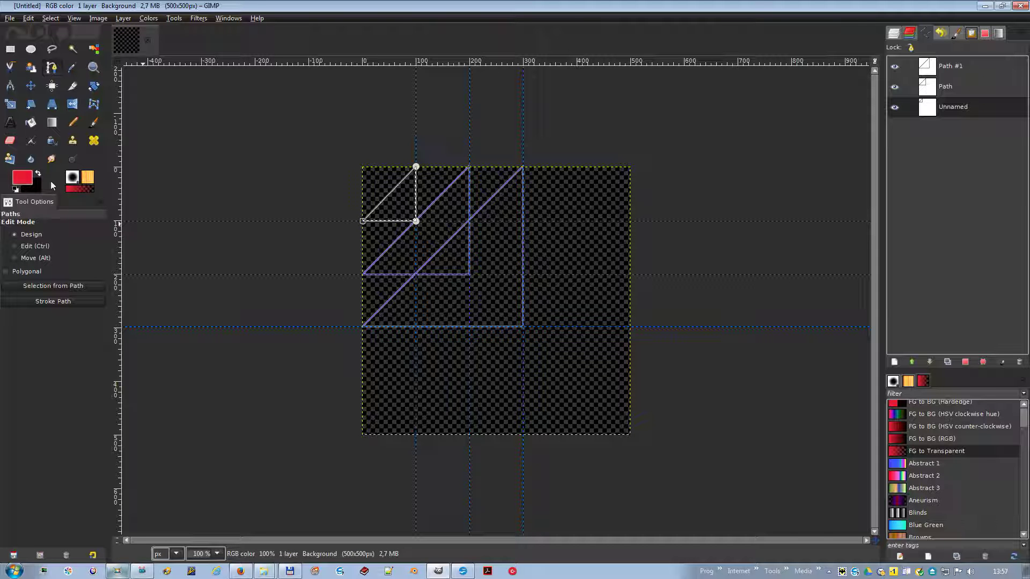
# Step: Set the foreground colour to blue (261cec) and fill the smallest triangle with a Shaped (angular) FG to Transparent gradient
pyautogui.click(26, 178)
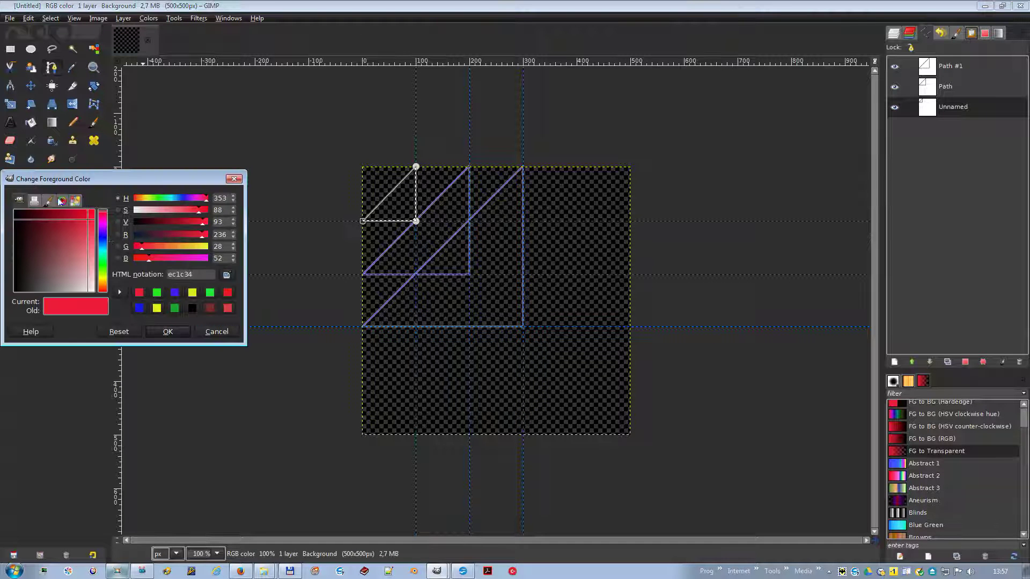
pyautogui.click(102, 240)
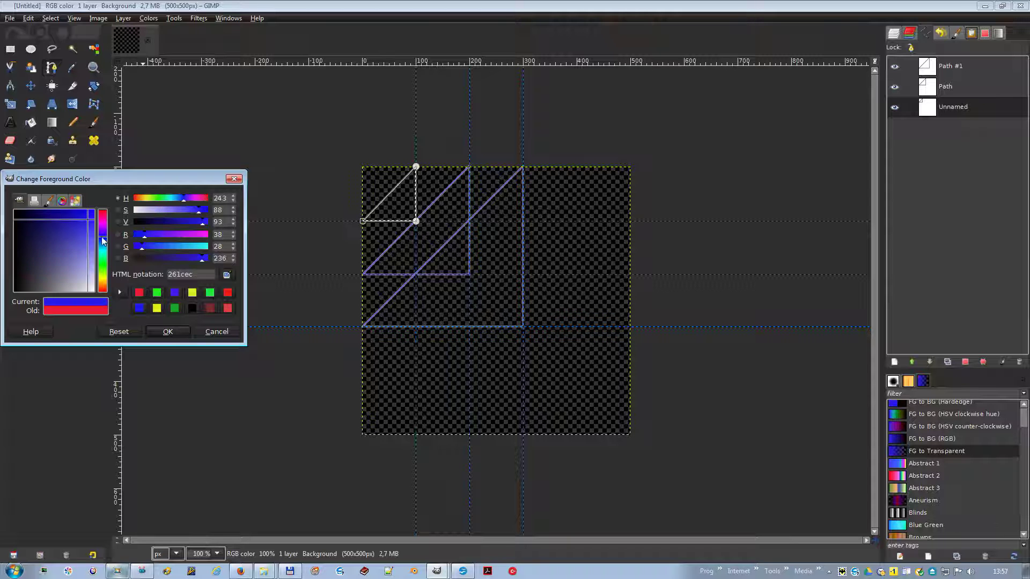
pyautogui.click(167, 332)
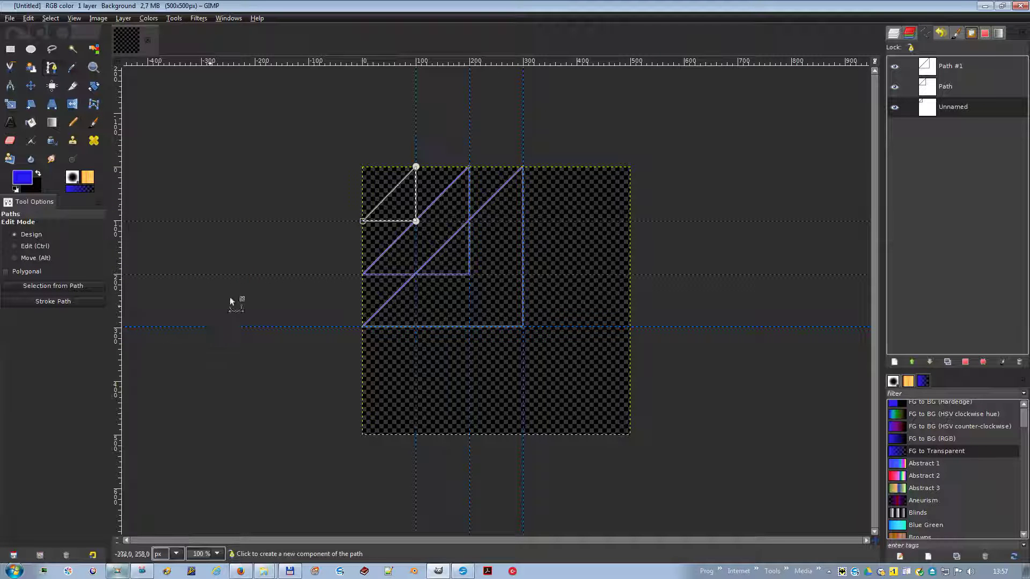
pyautogui.click(56, 123)
pyautogui.moveTo(362, 197); pyautogui.dragTo(404, 200)
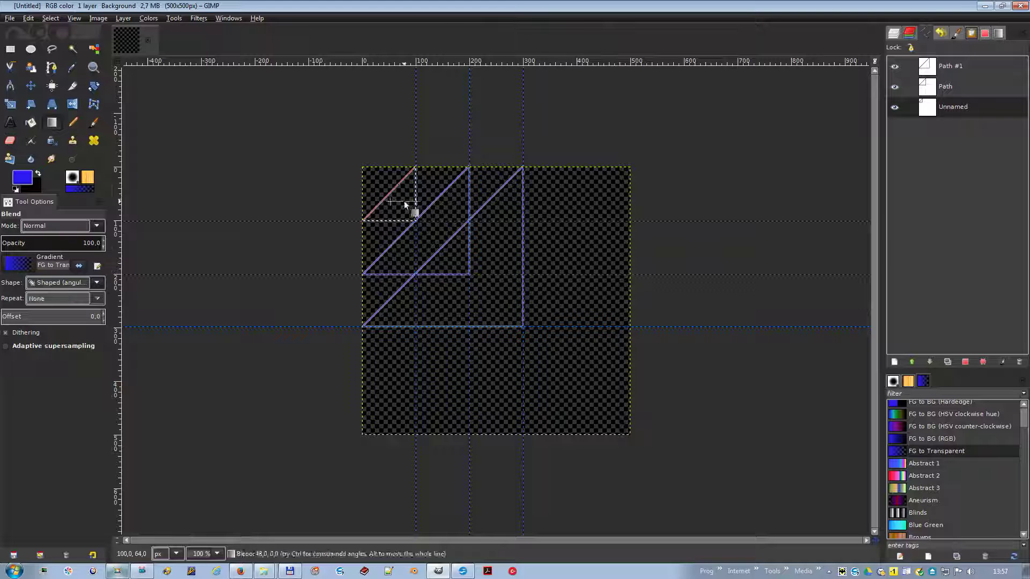
# Step: Activate the path named Path and create a selection from this middle triangle
pyautogui.click(945, 87)
pyautogui.press('b')
pyautogui.rightClick(432, 242)
pyautogui.moveTo(469, 283)
pyautogui.click(539, 360)
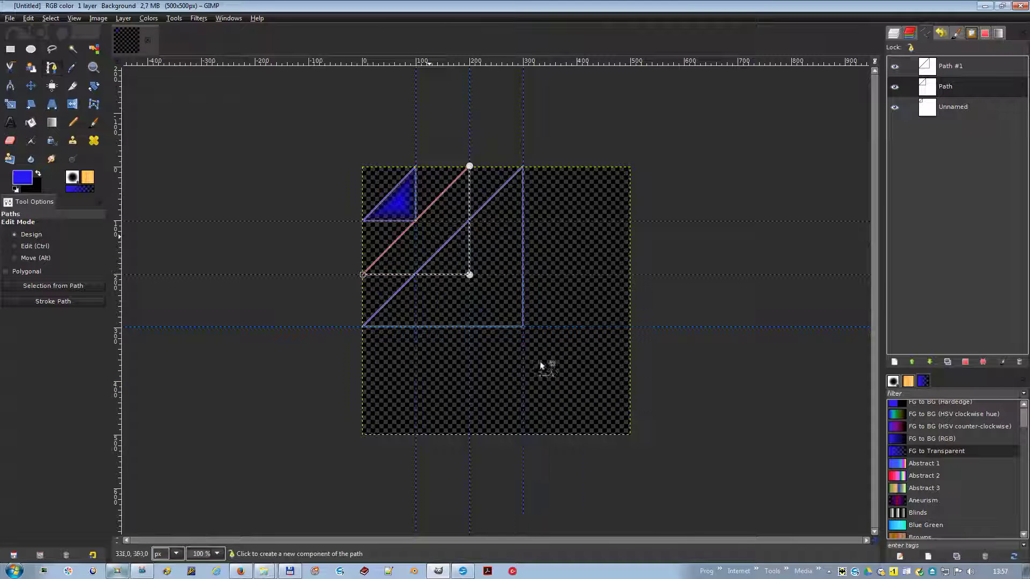
# Step: Set the foreground colour to green (21ec1c) and fill the middle triangle with a Shaped (angular) FG to Transparent gradient
pyautogui.click(22, 177)
pyautogui.click(98, 259)
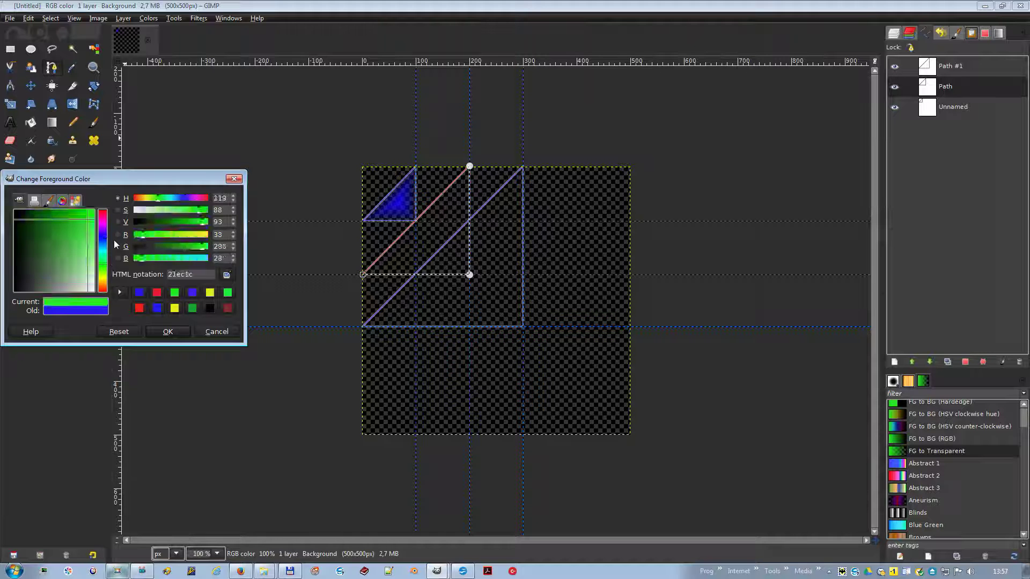
pyautogui.click(168, 330)
pyautogui.press('l')
pyautogui.moveTo(397, 241); pyautogui.dragTo(462, 236)
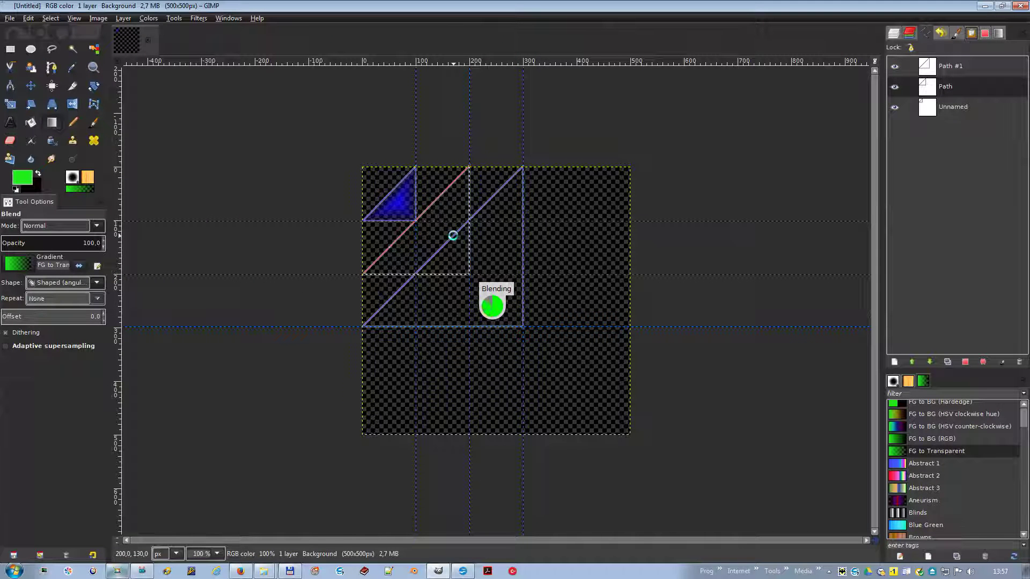
# Step: Activate Path #1 and create a selection from the largest triangle
pyautogui.click(912, 65)
pyautogui.rightClick(490, 244)
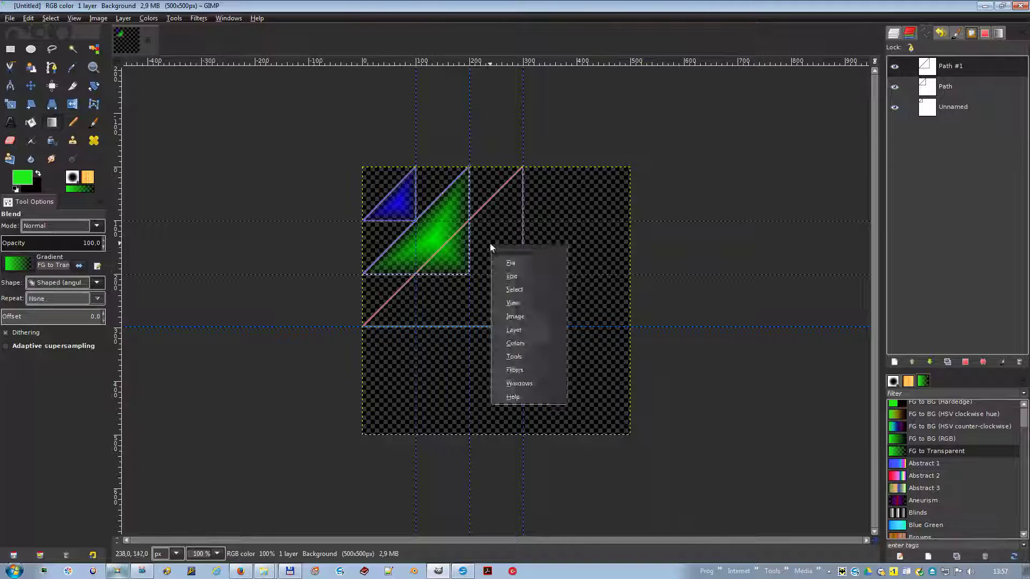
pyautogui.moveTo(512, 276)
pyautogui.click(611, 349)
# Step: Set the foreground colour to red and fill the largest triangle with a Shaped (angular) FG to Transparent gradient
pyautogui.click(22, 177)
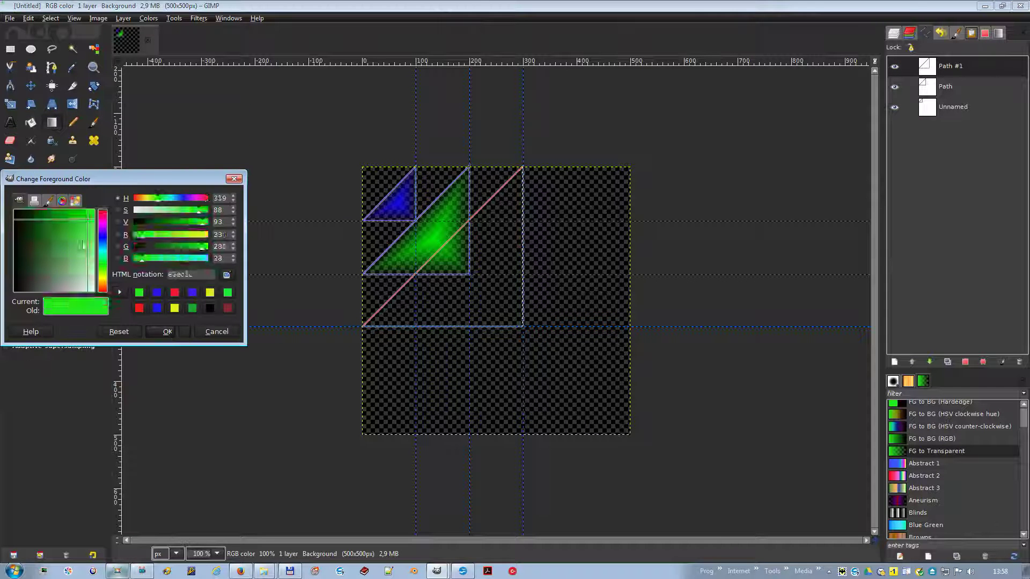
pyautogui.click(216, 331)
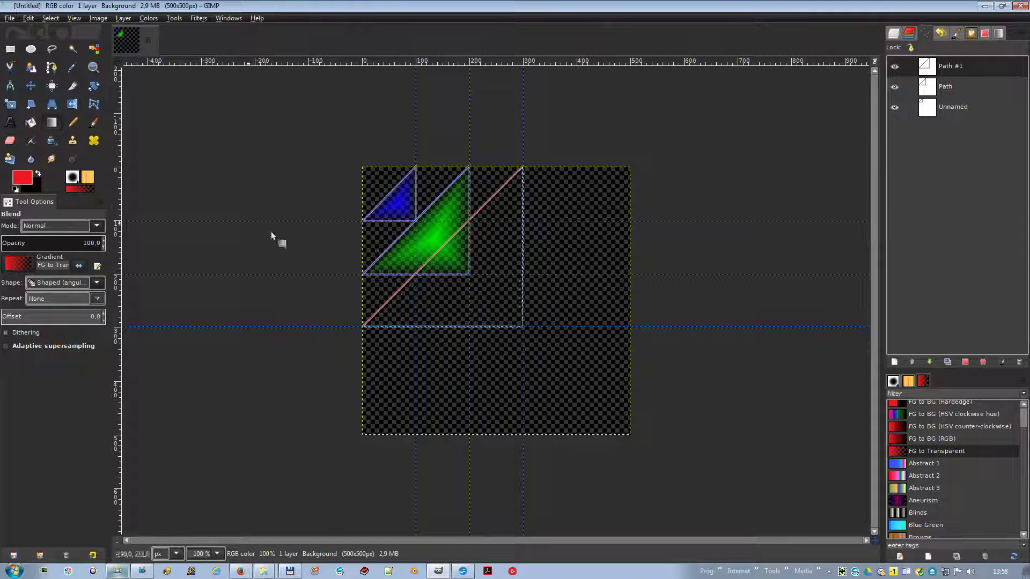
pyautogui.moveTo(467, 295); pyautogui.dragTo(515, 279)
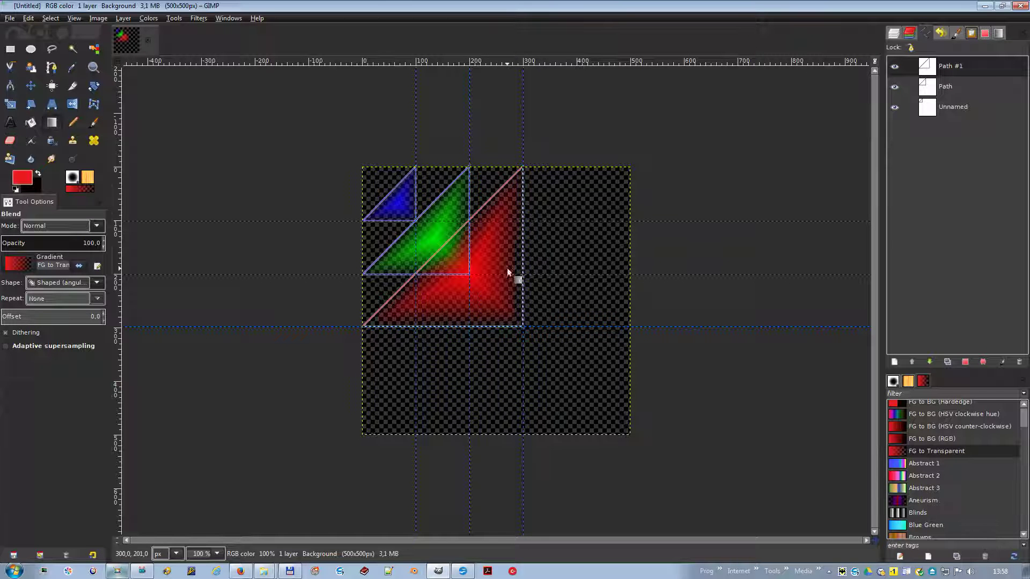
# Step: Draw a rectangular selection around all three triangles and crop the image to it, about 300 × 297 px
pyautogui.click(10, 51)
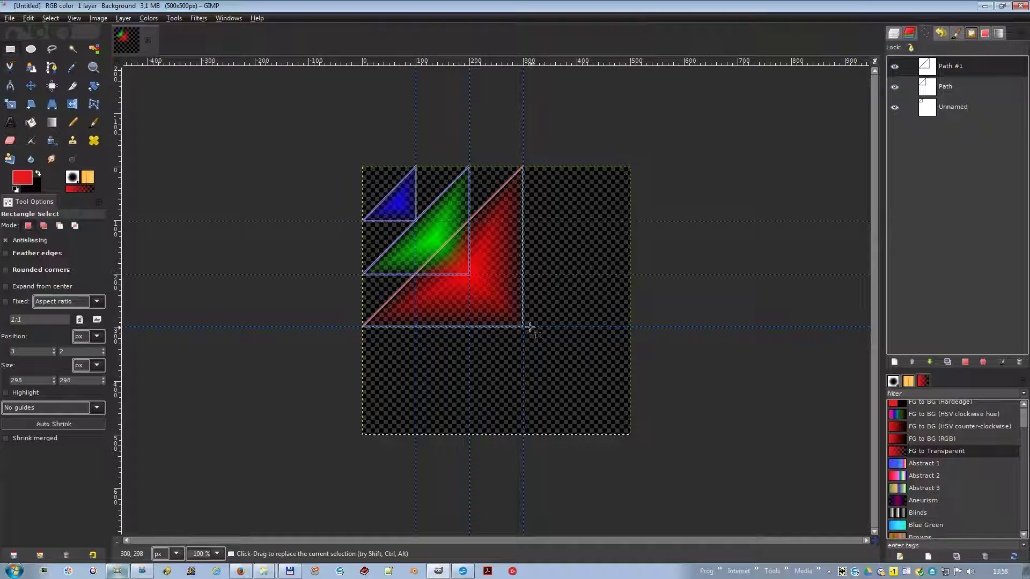
pyautogui.moveTo(525, 326); pyautogui.dragTo(362, 167)
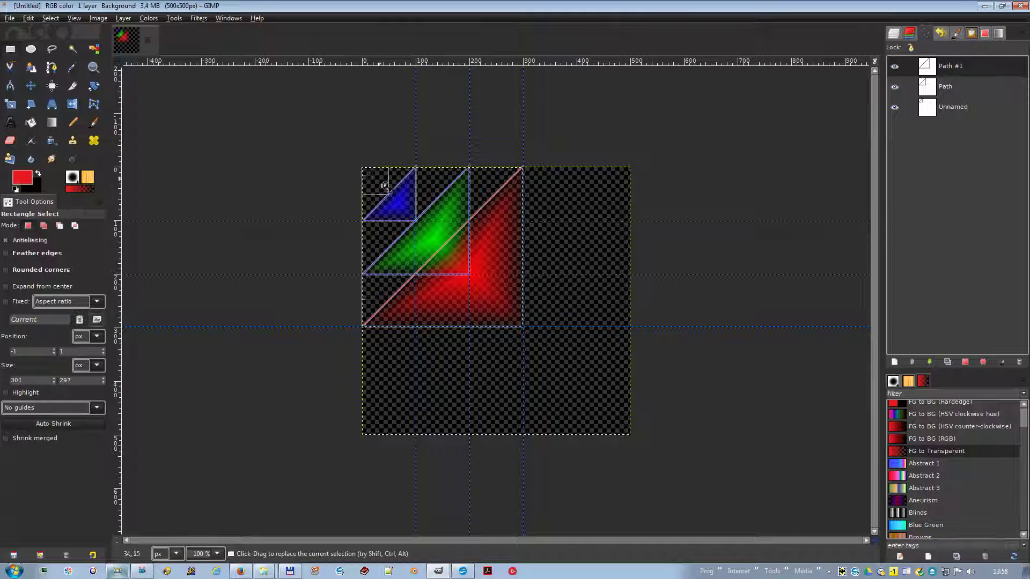
pyautogui.rightClick(429, 230)
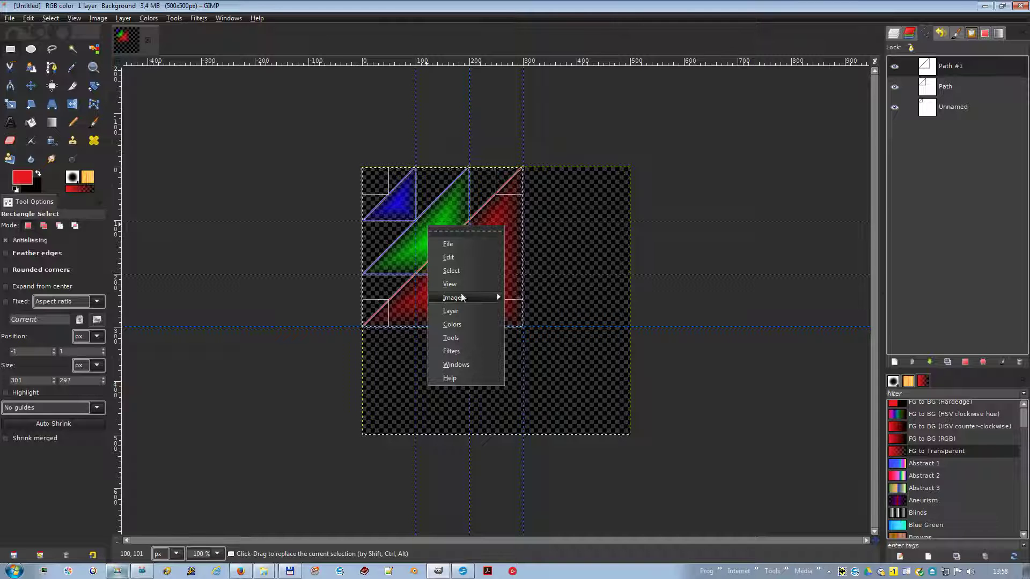
pyautogui.moveTo(462, 299)
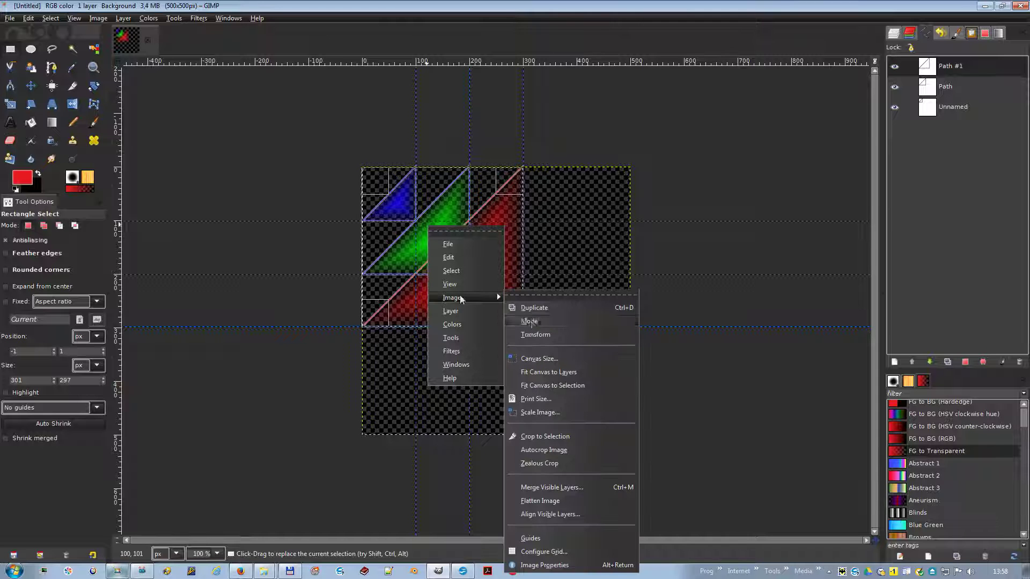
pyautogui.click(561, 435)
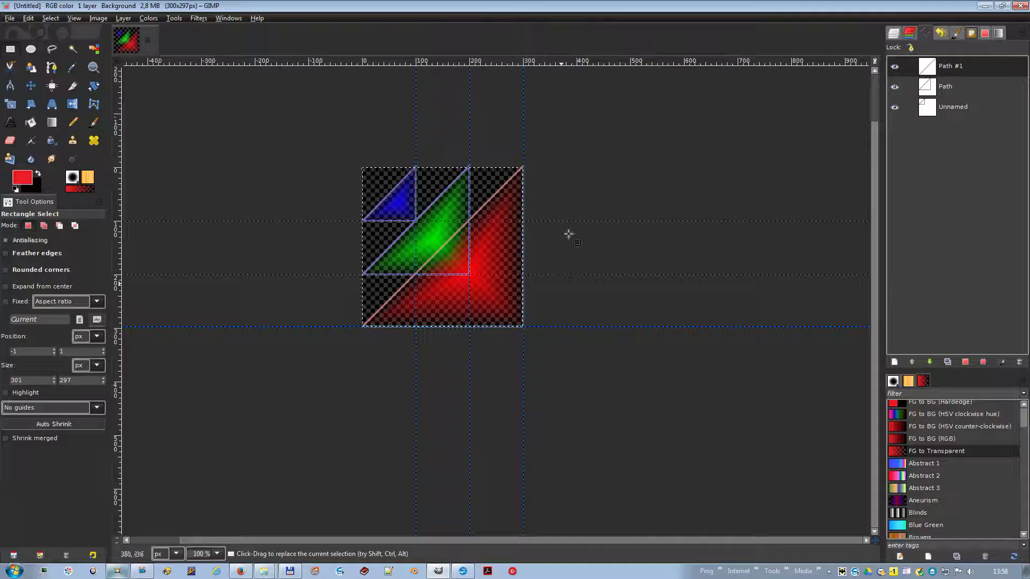
# Step: Remove all guides from the cropped image
pyautogui.rightClick(550, 130)
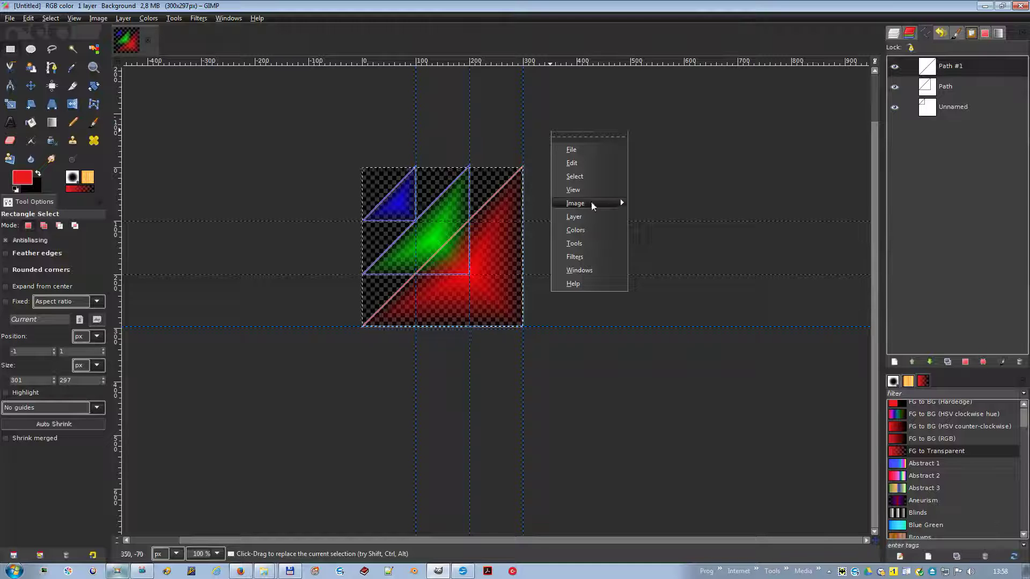
pyautogui.moveTo(591, 203)
pyautogui.moveTo(675, 444)
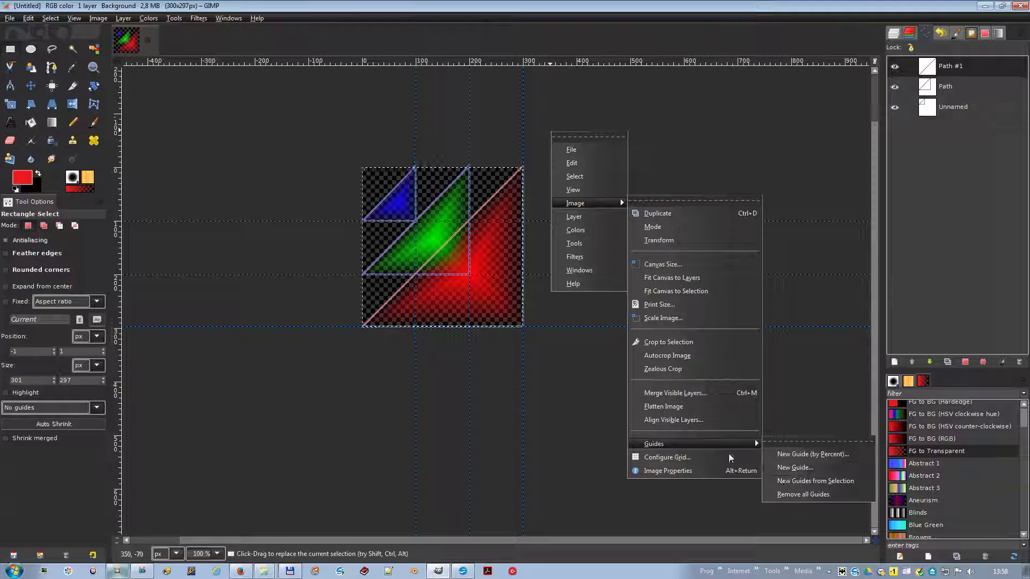
pyautogui.click(780, 493)
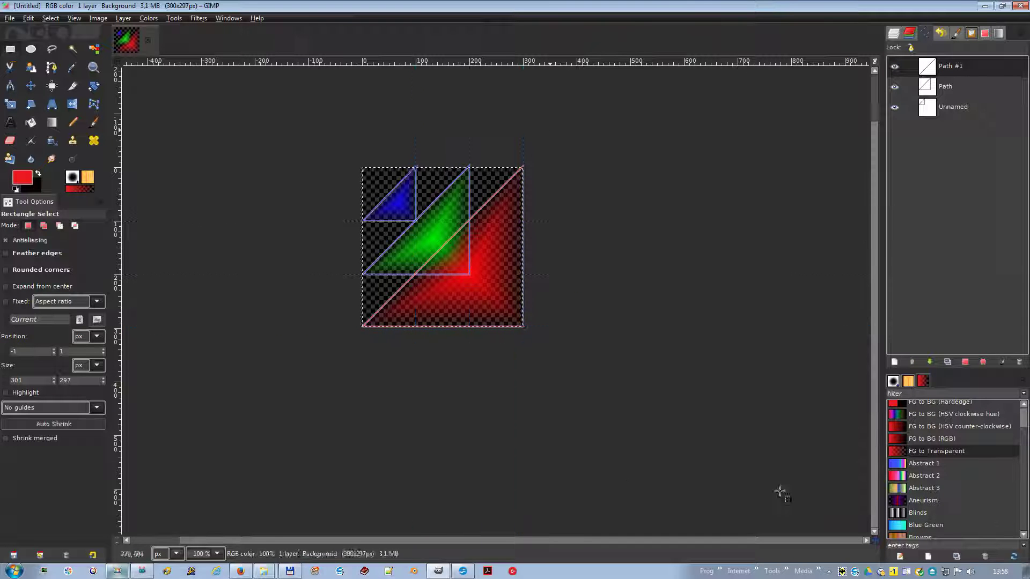
# Step: Hide all three triangle paths, Unnamed, Path and Path #1
pyautogui.click(894, 107)
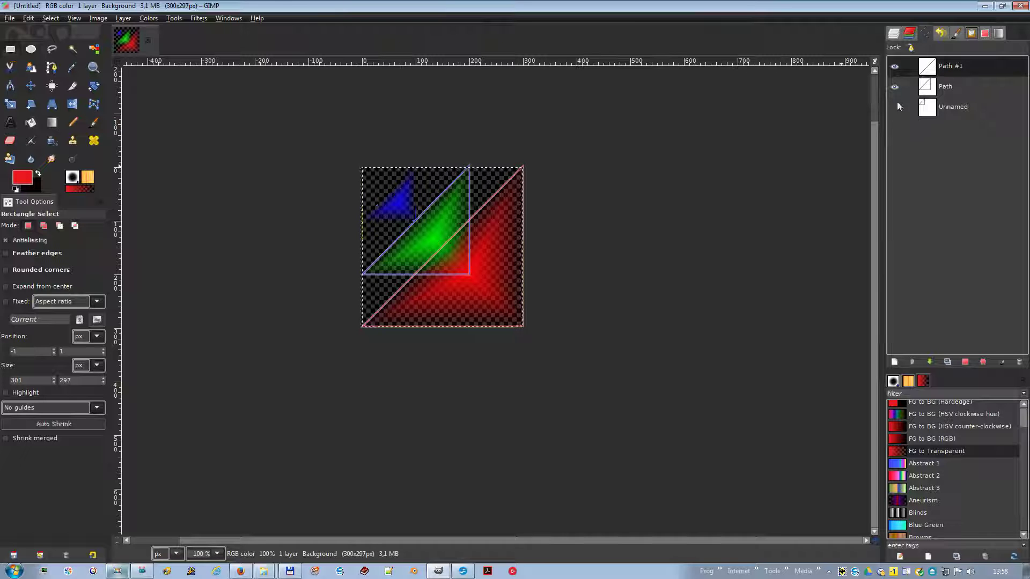
pyautogui.click(894, 86)
pyautogui.click(895, 66)
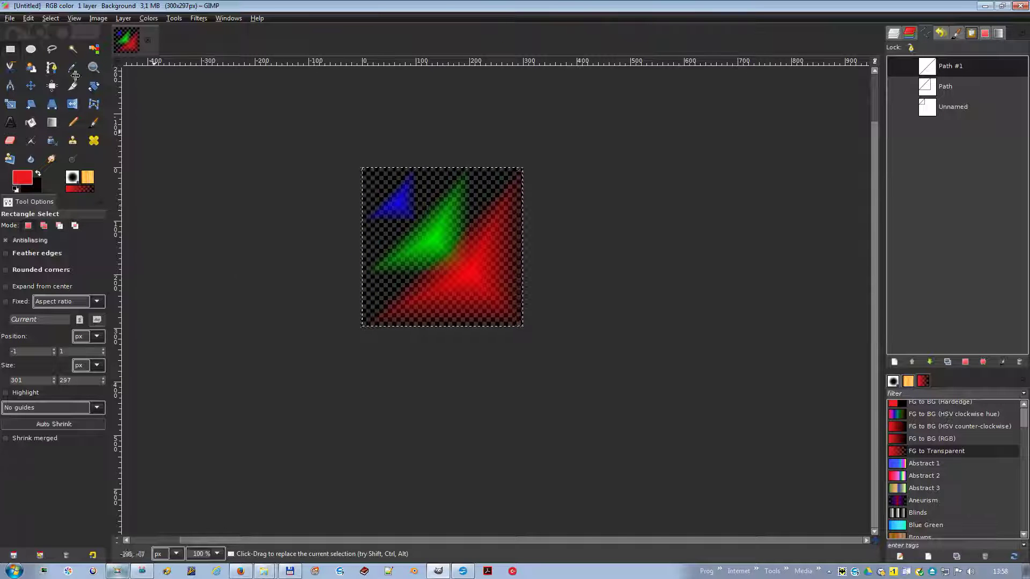
pyautogui.click(11, 19)
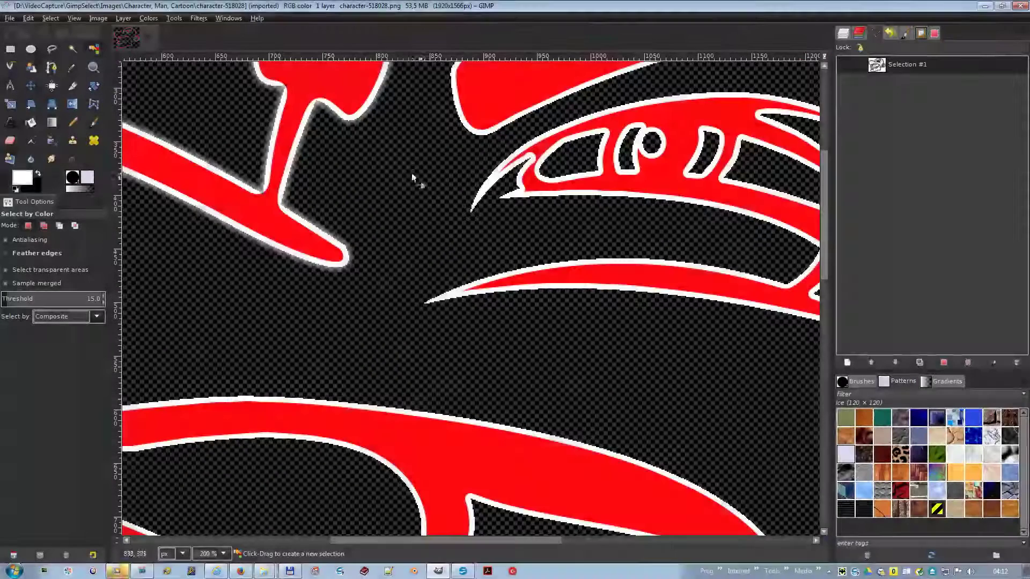
# Step: Select the white outline of the red character drawing by colour, using the add-to-selection mode
pyautogui.moveTo(409, 172); pyautogui.dragTo(487, 237)
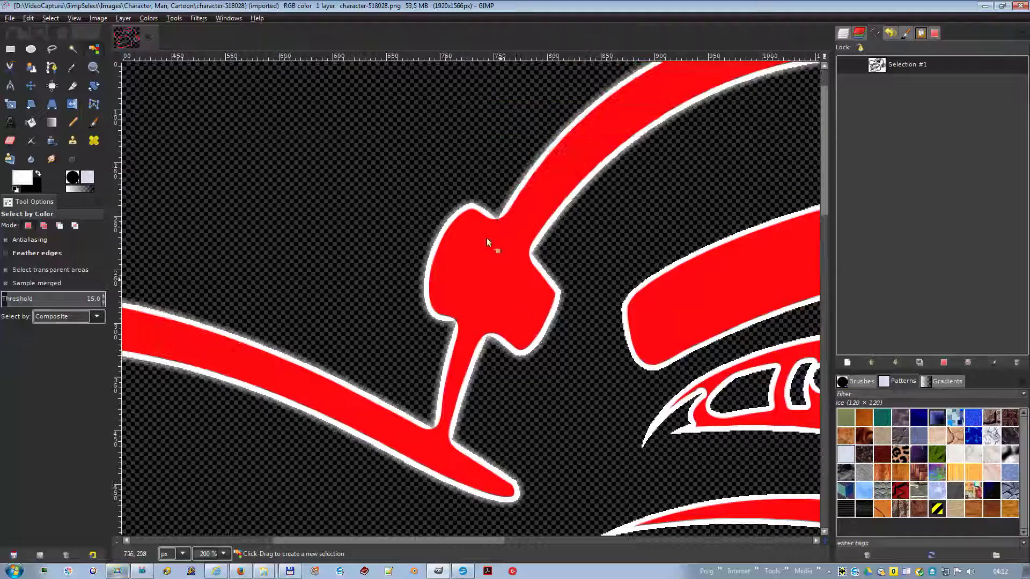
pyautogui.press('shift')
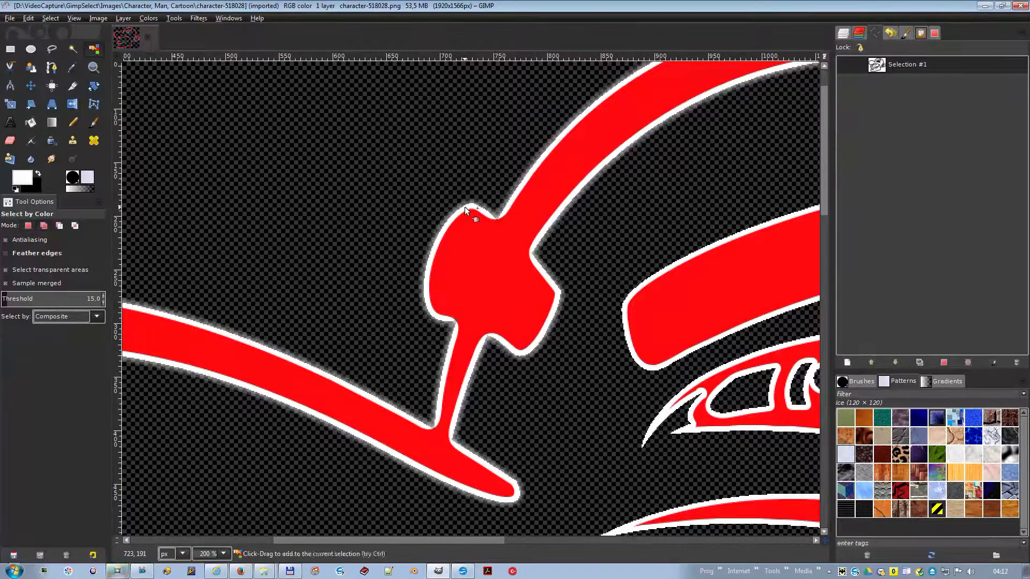
pyautogui.keyDown('shift'); pyautogui.click(465, 207); pyautogui.keyUp('shift')
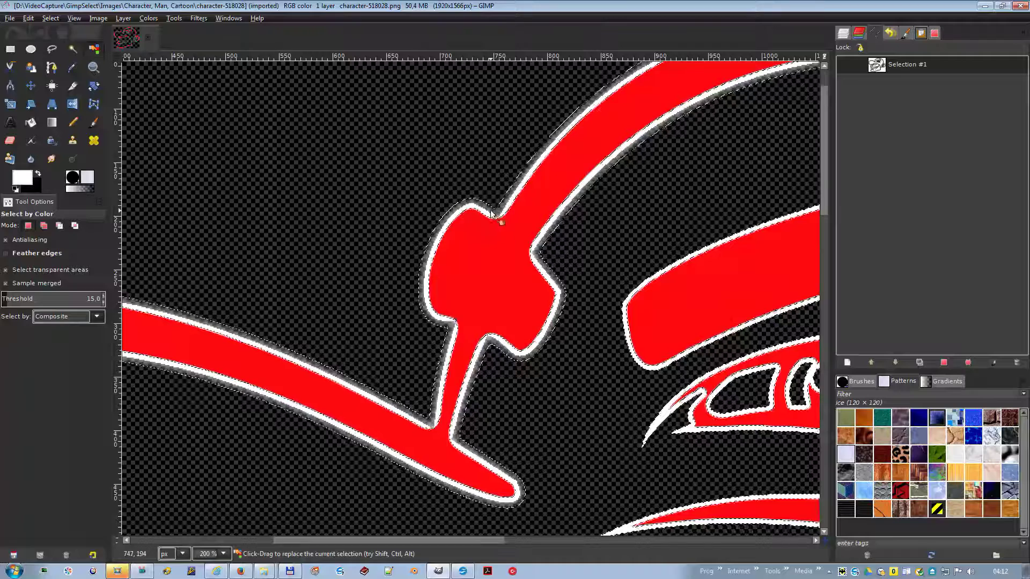
# Step: Feather the outline selection by 25 px
pyautogui.rightClick(491, 214)
pyautogui.moveTo(515, 257)
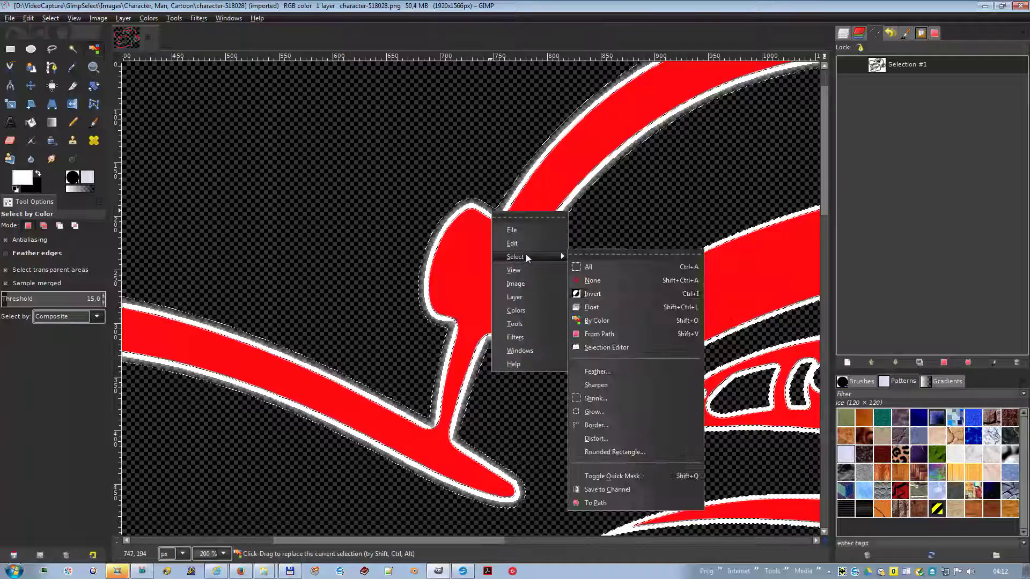
pyautogui.click(609, 372)
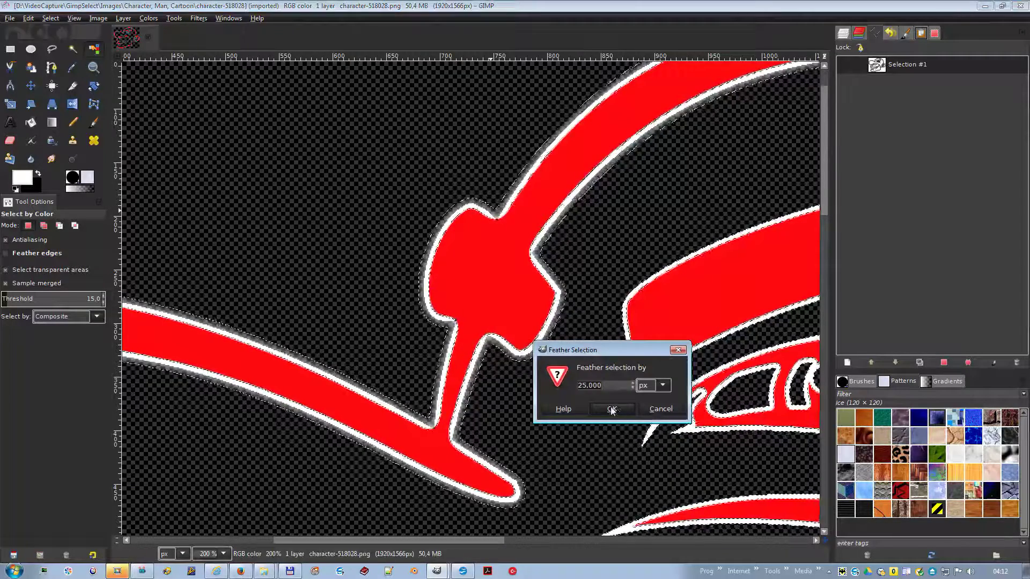
pyautogui.click(612, 410)
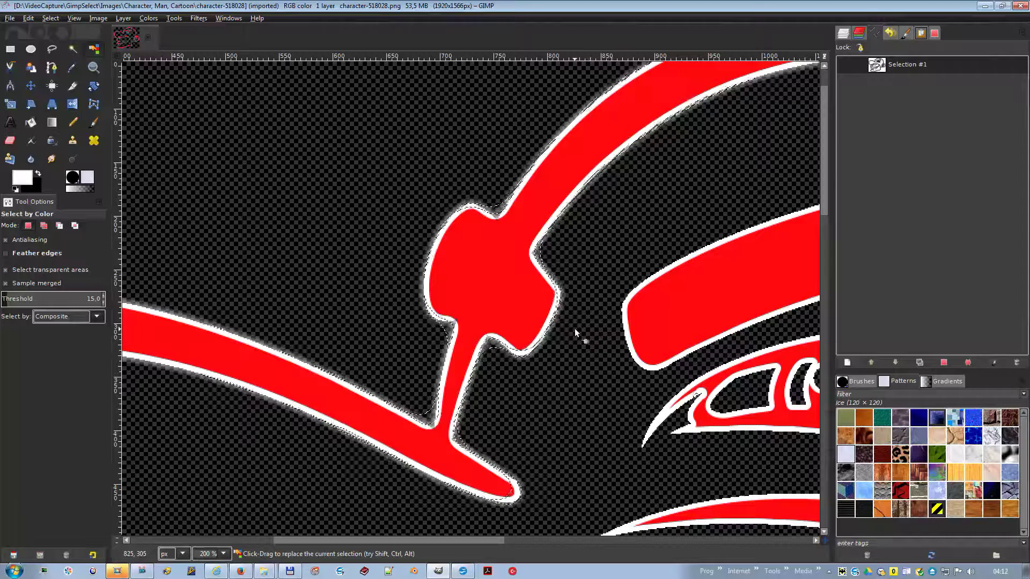
# Step: Delete the contents of the feathered selection repeatedly to soften the drawing's edges, and deselect everything
pyautogui.press('Delete')
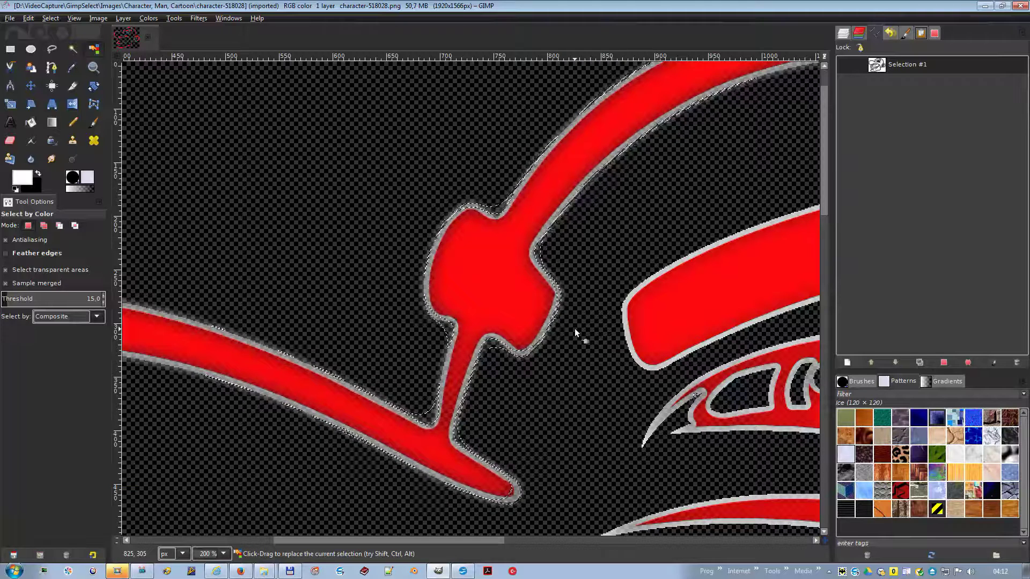
pyautogui.press('Delete')
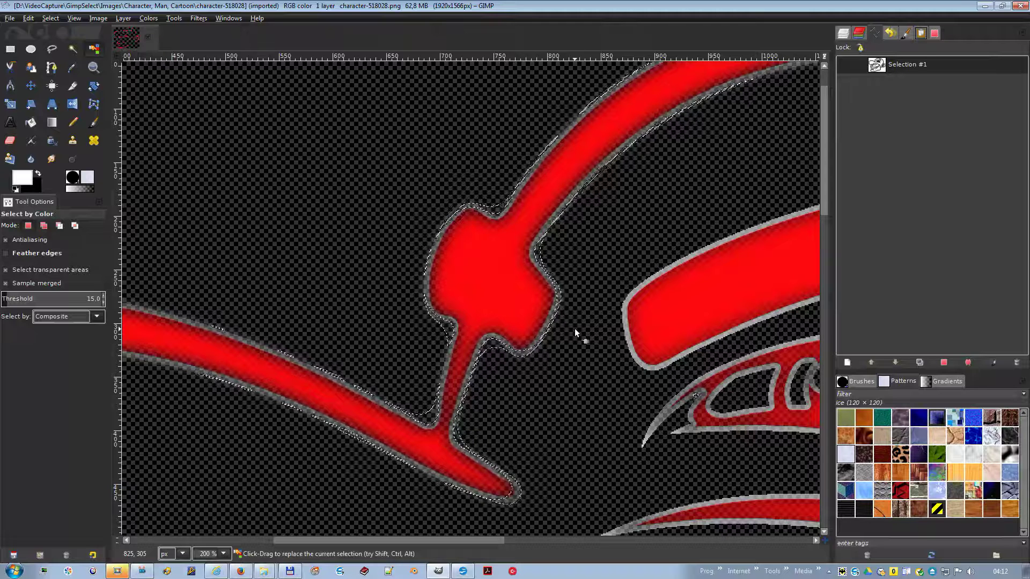
pyautogui.hotkey('ctrl', 'shift', 'a')
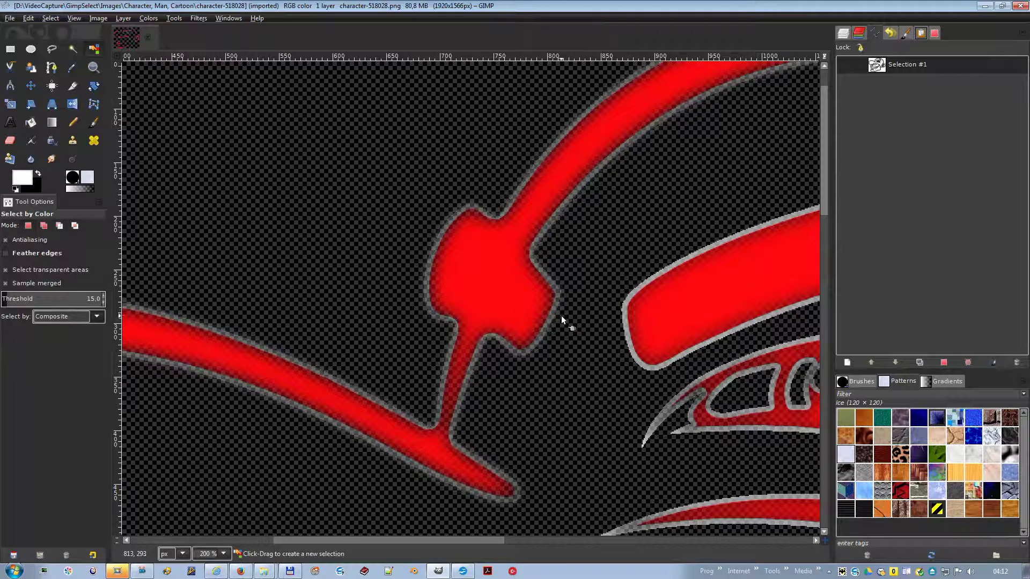
# Step: Select the white outlines by colour in the drawing character-518028.xcf
pyautogui.keyDown('ctrl'); pyautogui.scroll(-5, 560, 318); pyautogui.keyUp('ctrl')
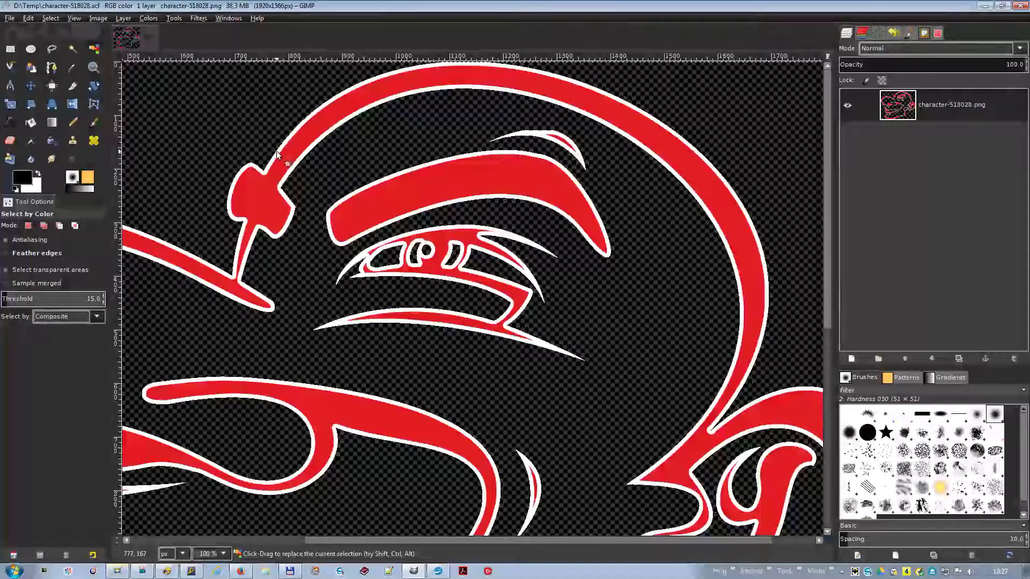
pyautogui.click(276, 154)
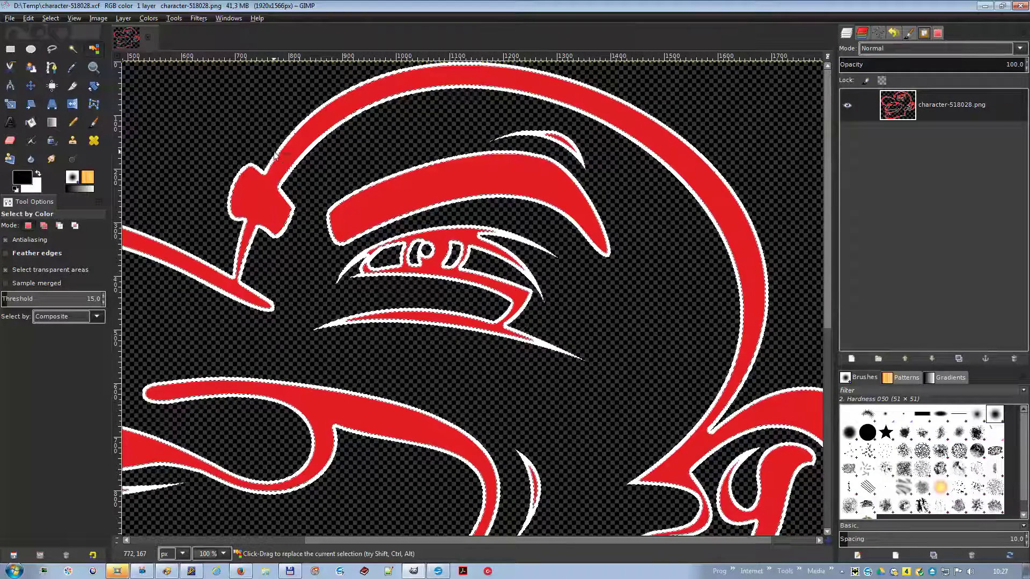
# Step: Sharpen the selection of the white outlines and delete its contents
pyautogui.rightClick(275, 155)
pyautogui.moveTo(315, 198)
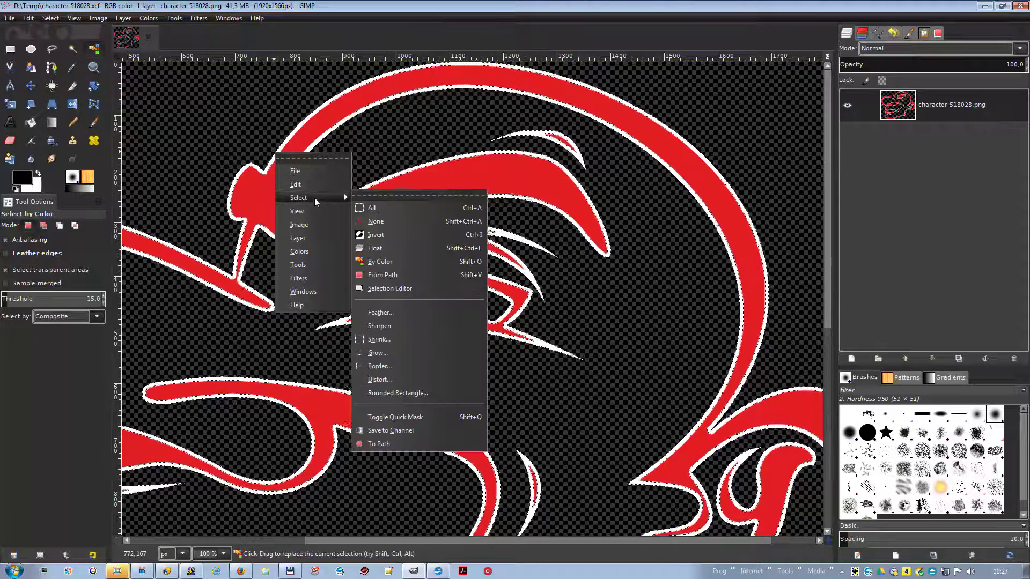
pyautogui.click(397, 327)
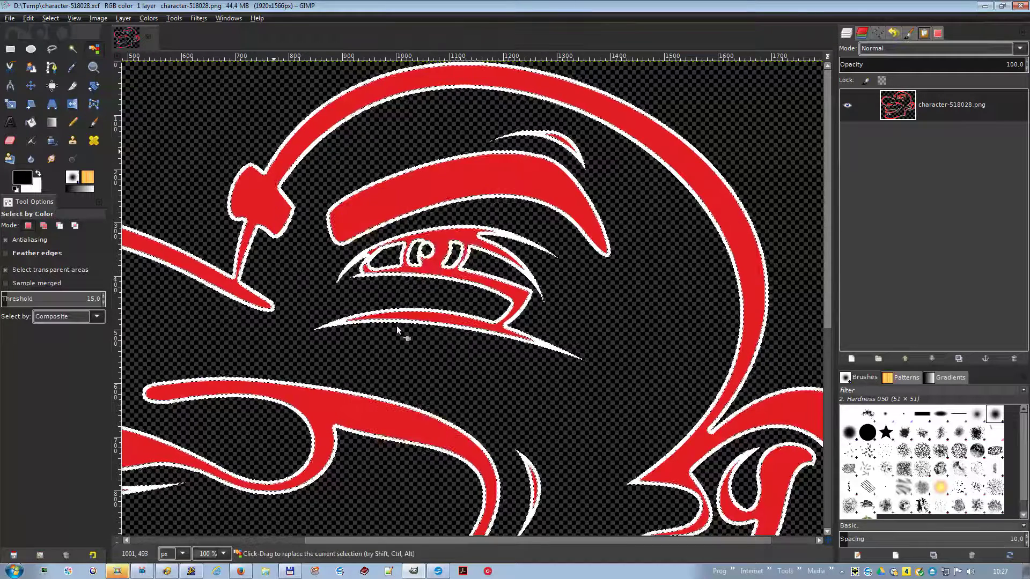
pyautogui.press('Delete')
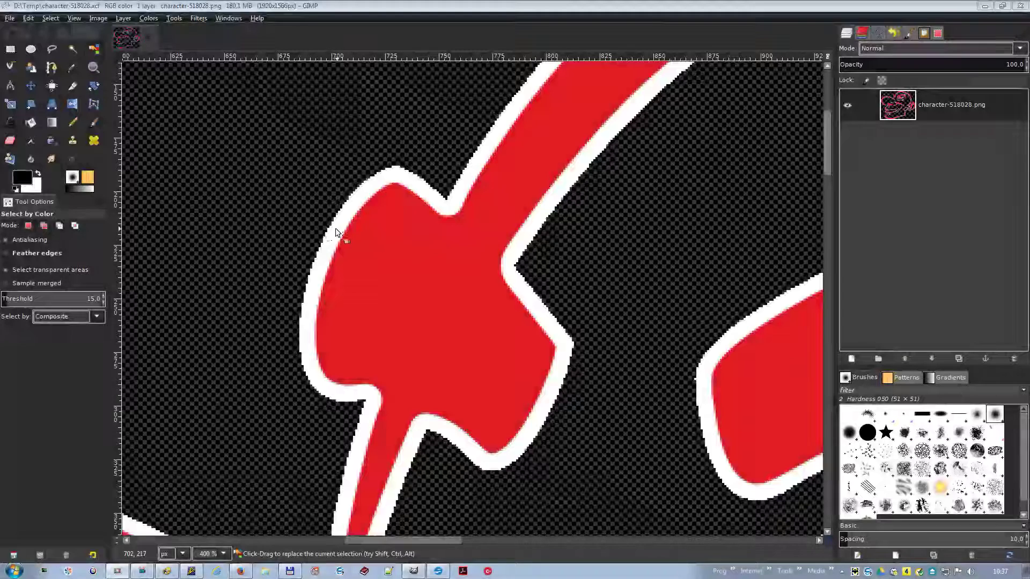
# Step: Select the white outlines by colour, shrink the selection by 2 px and delete its contents
pyautogui.click(335, 229)
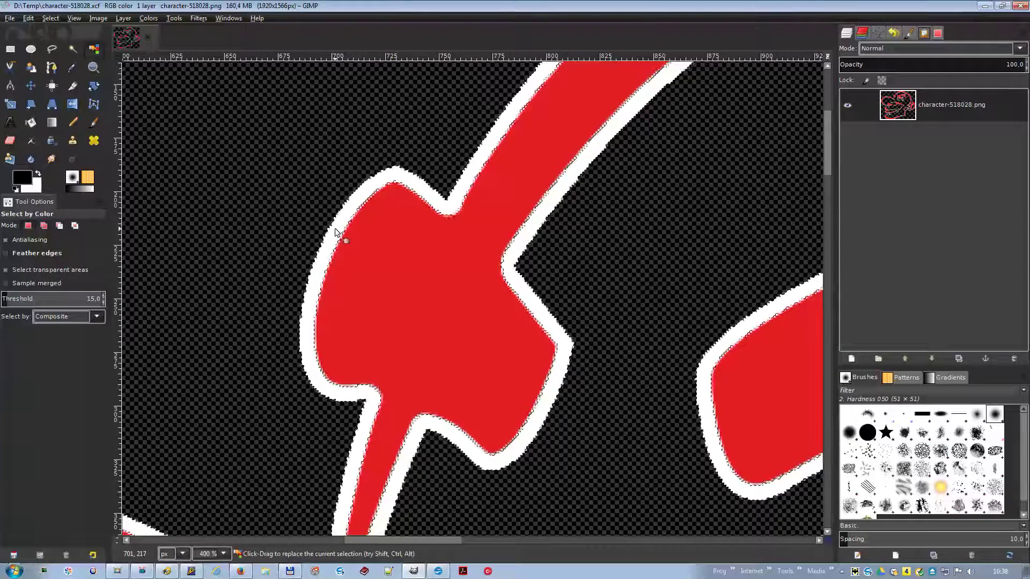
pyautogui.rightClick(335, 231)
pyautogui.moveTo(370, 273)
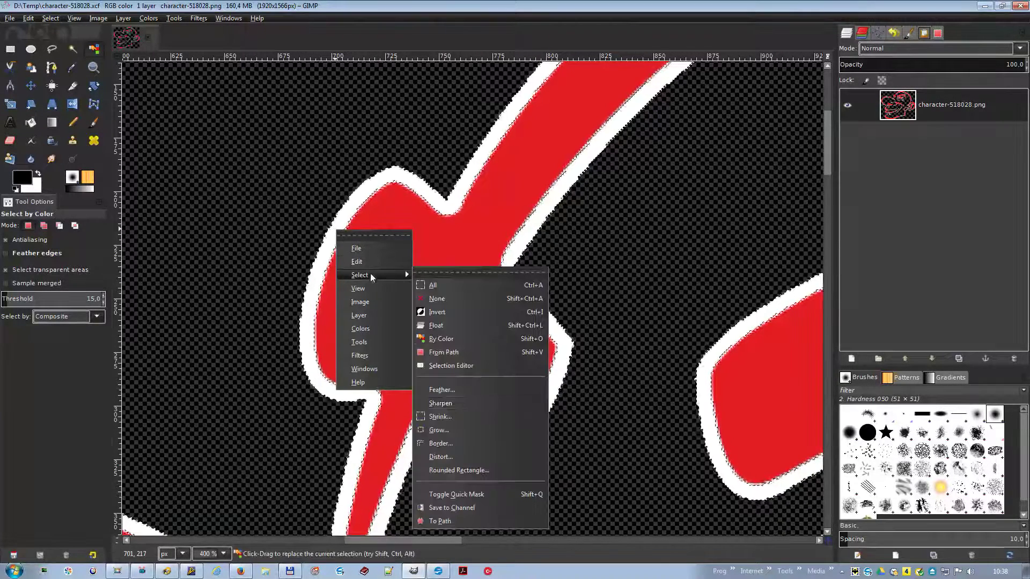
pyautogui.click(465, 416)
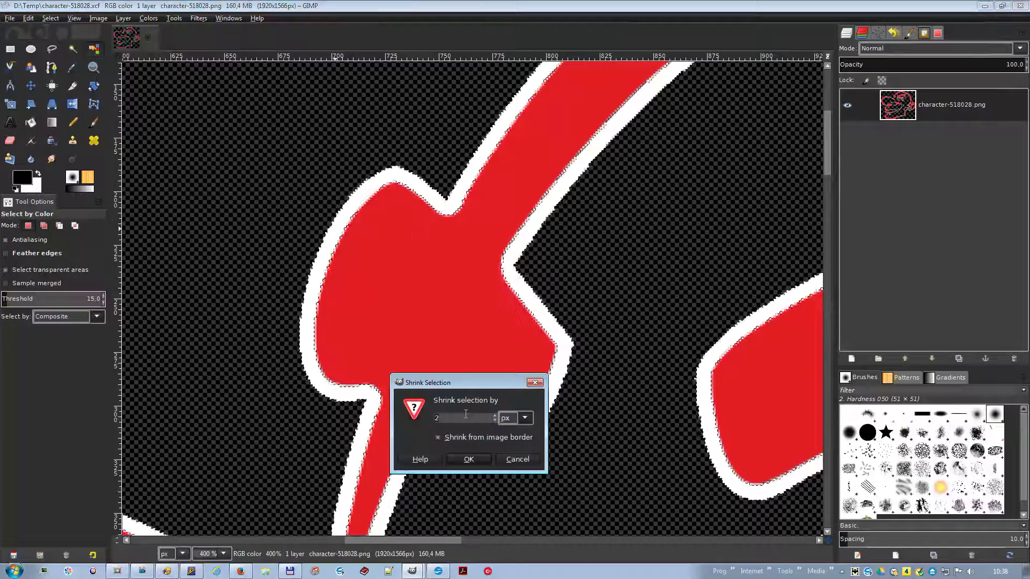
pyautogui.click(474, 459)
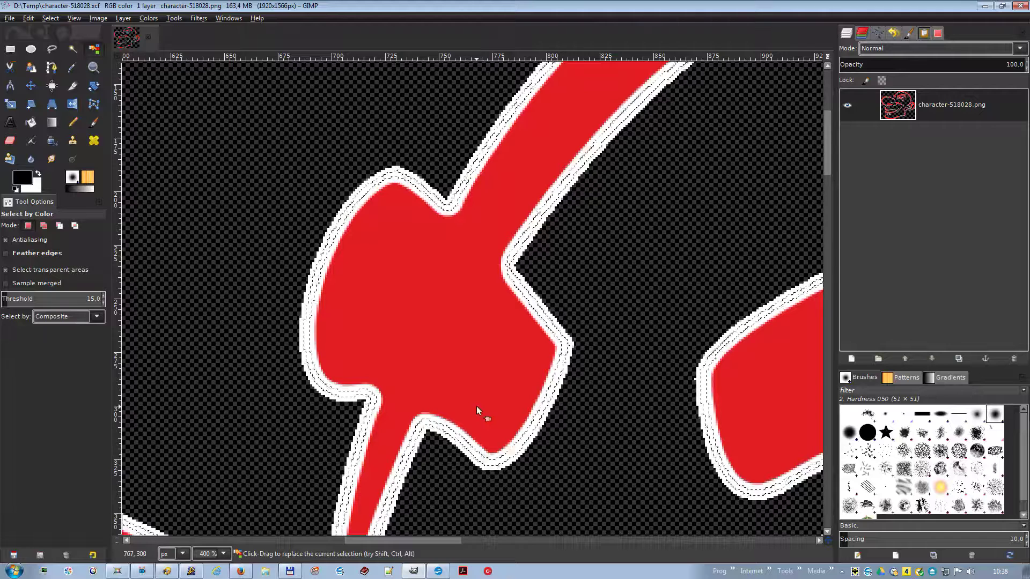
pyautogui.press('Delete')
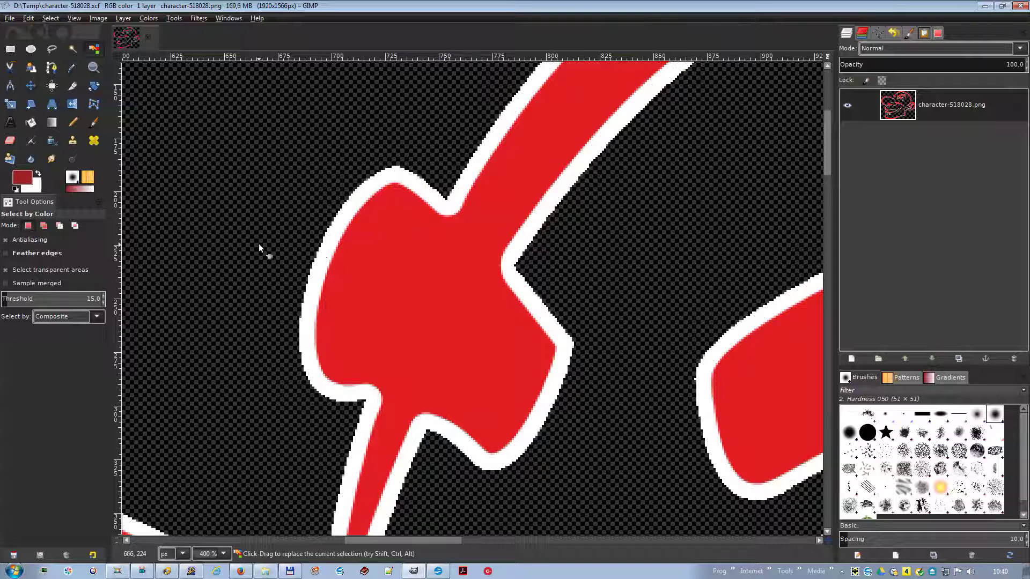
# Step: Select the white outlines by colour, grow the selection by 2 px and delete its contents
pyautogui.click(324, 246)
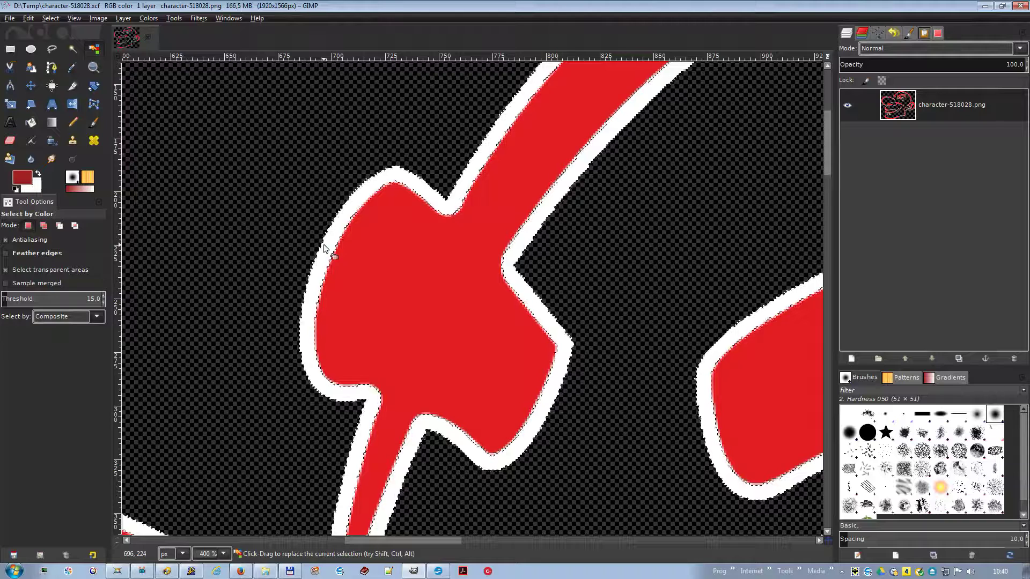
pyautogui.rightClick(324, 248)
pyautogui.moveTo(370, 291)
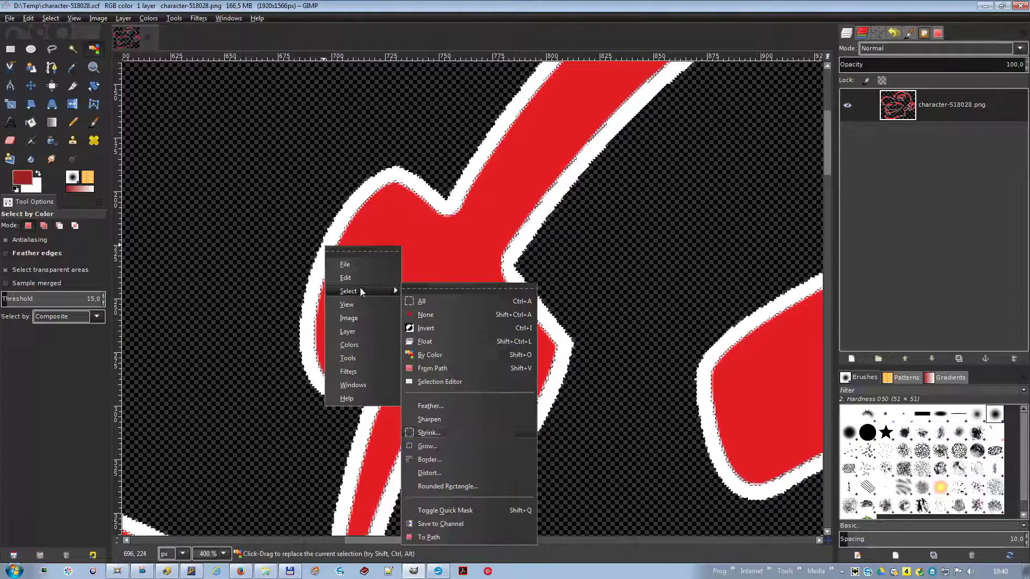
pyautogui.click(435, 445)
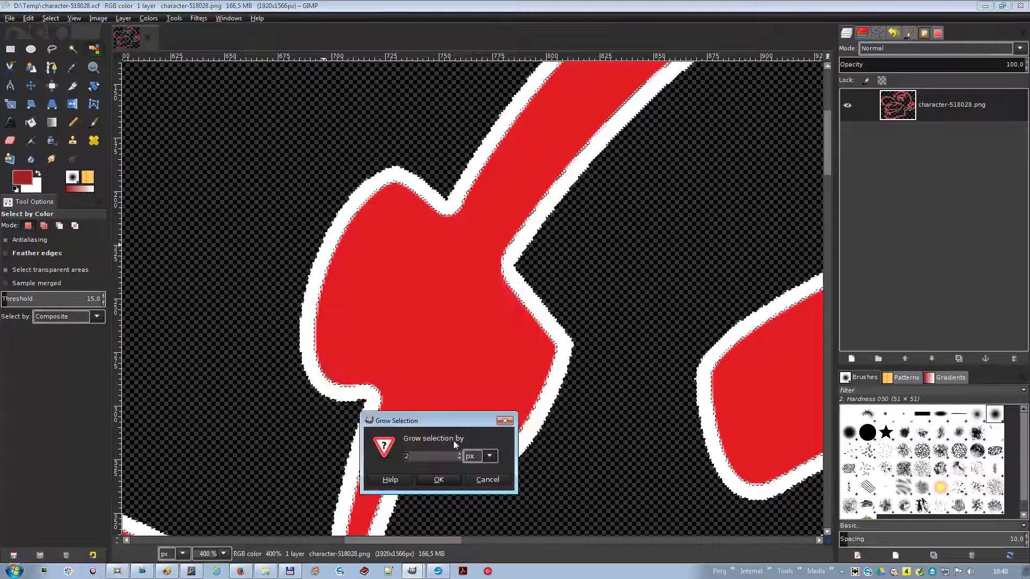
pyautogui.click(439, 480)
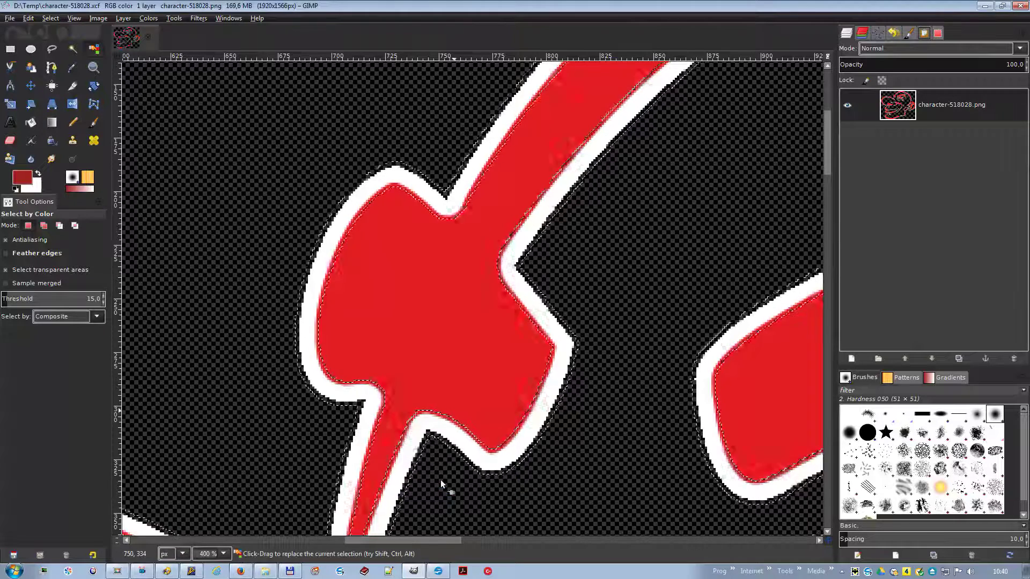
pyautogui.press('Delete')
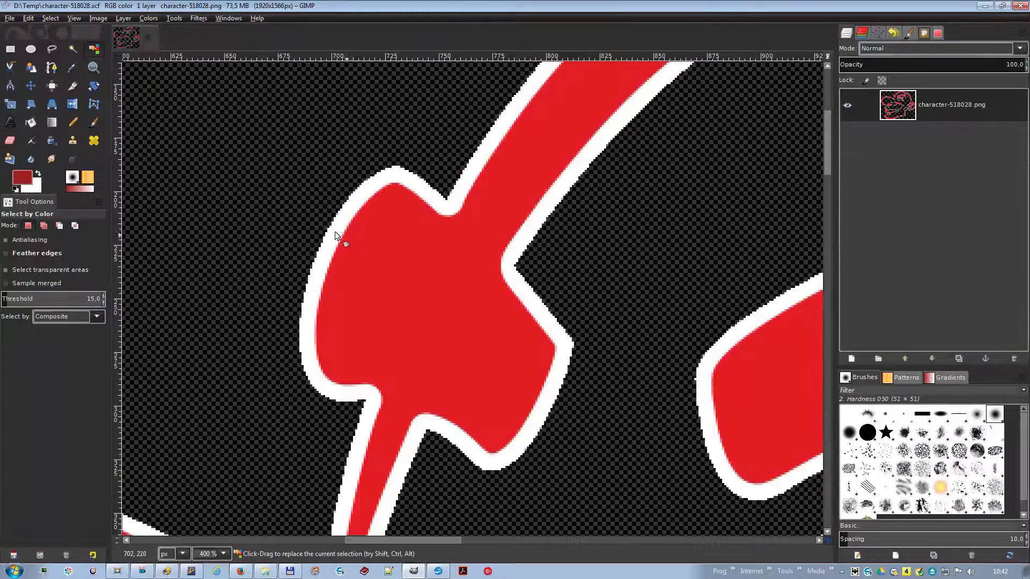
# Step: Turn a colour selection of the white outlines into a 2 px feathered border selection and delete its contents
pyautogui.click(335, 234)
pyautogui.rightClick(333, 233)
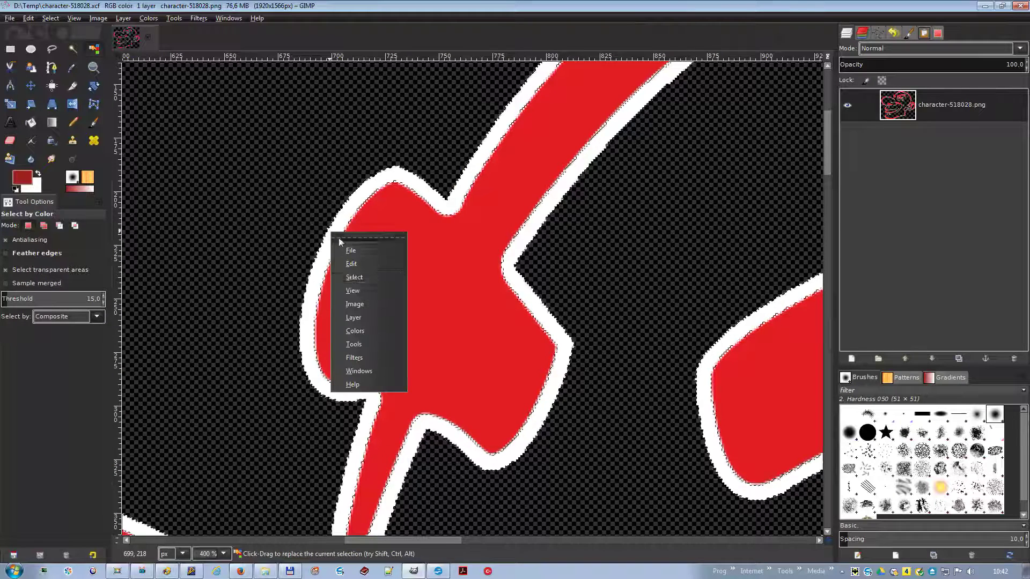
pyautogui.moveTo(354, 277)
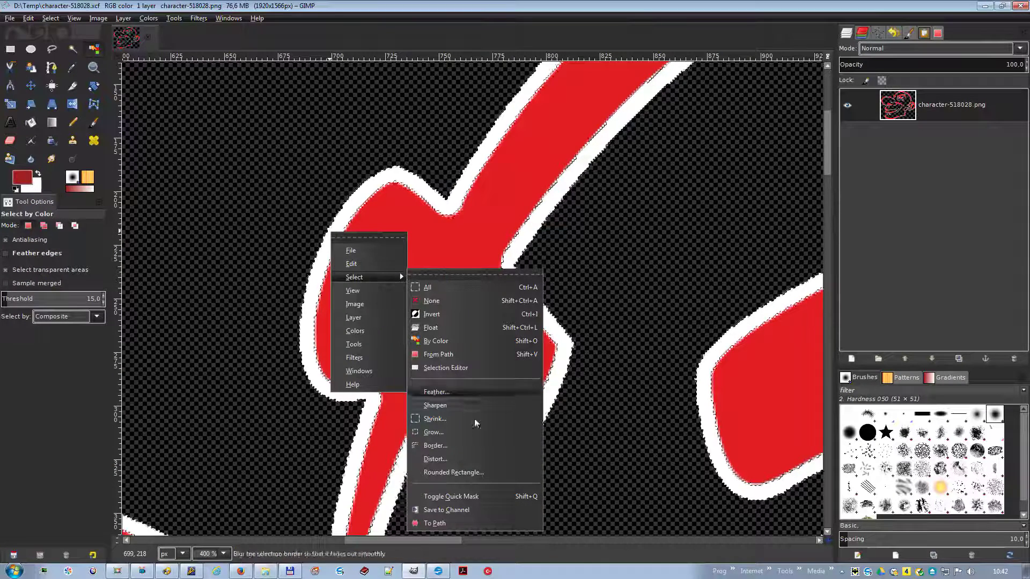
pyautogui.click(438, 449)
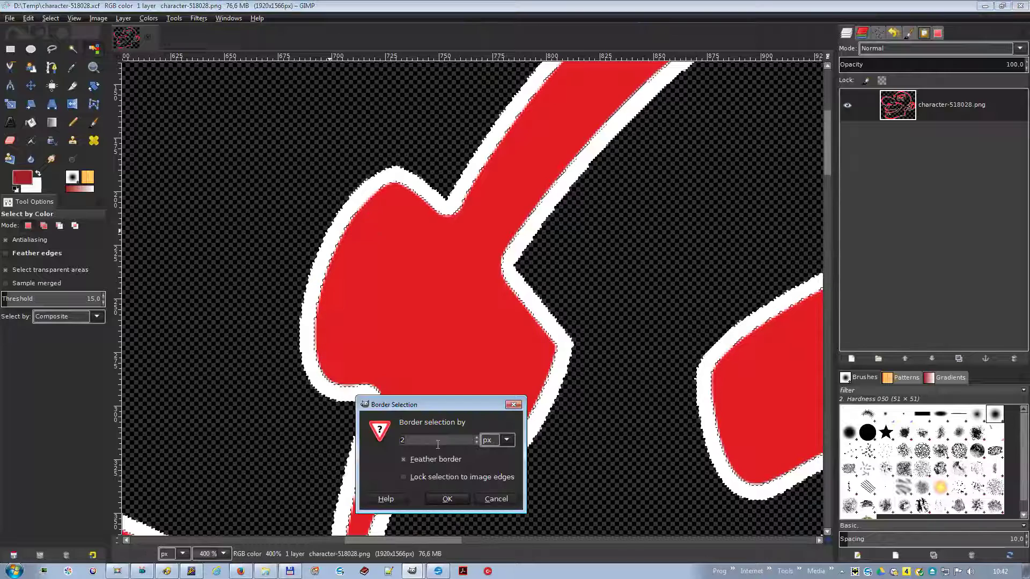
pyautogui.click(448, 499)
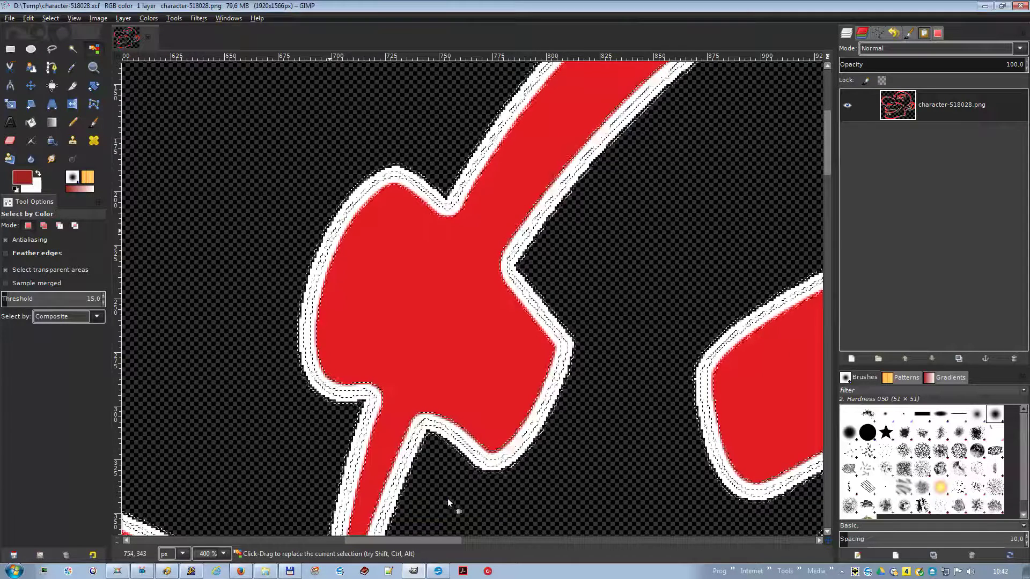
pyautogui.press('Delete')
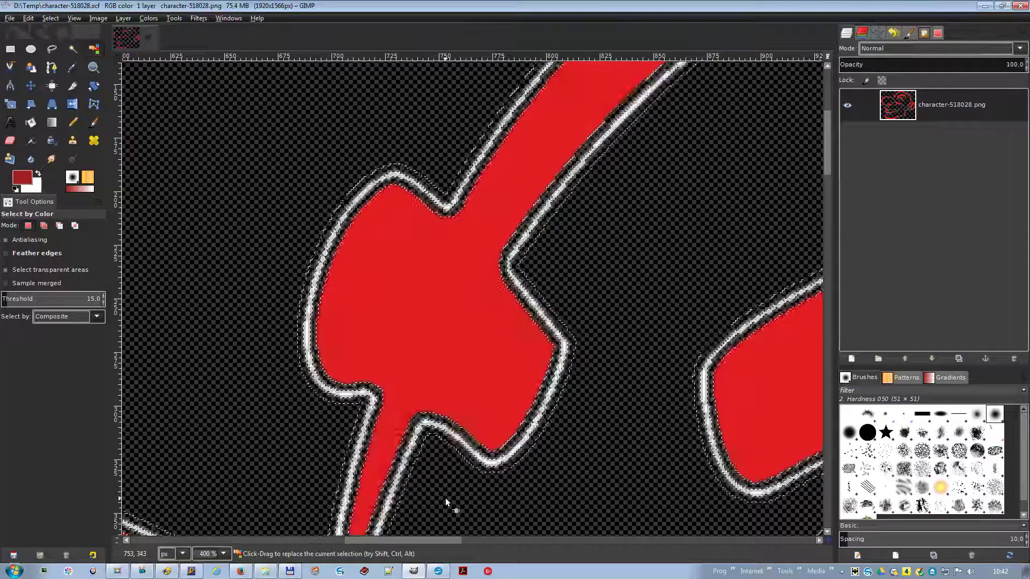
pyautogui.press('ctrl')
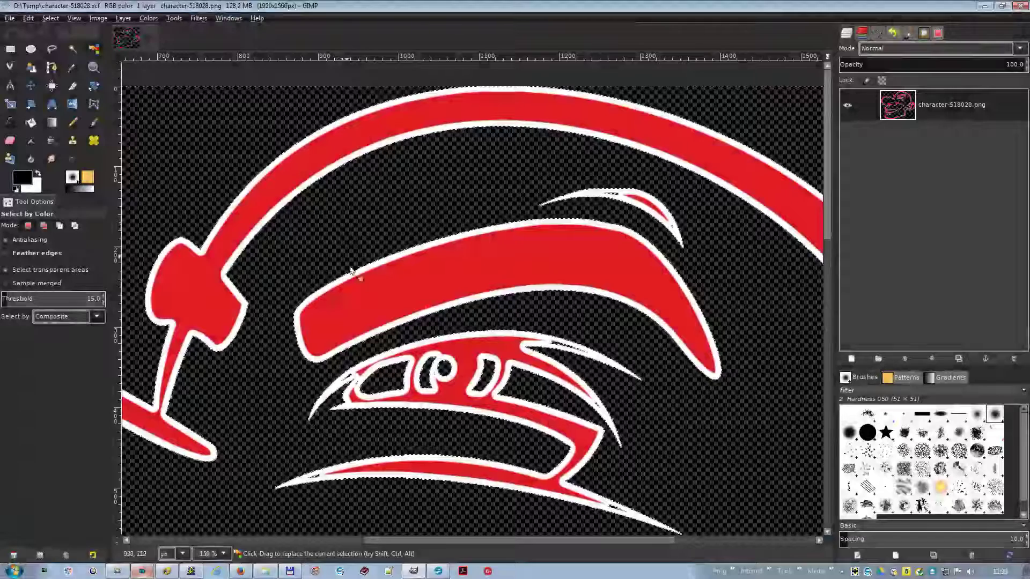
# Step: Distort the selection along the drawing's outlines with threshold 127, spread 8, granularity 4 and smooth 2, smoothing horizontally and vertically
pyautogui.rightClick(344, 234)
pyautogui.moveTo(383, 274)
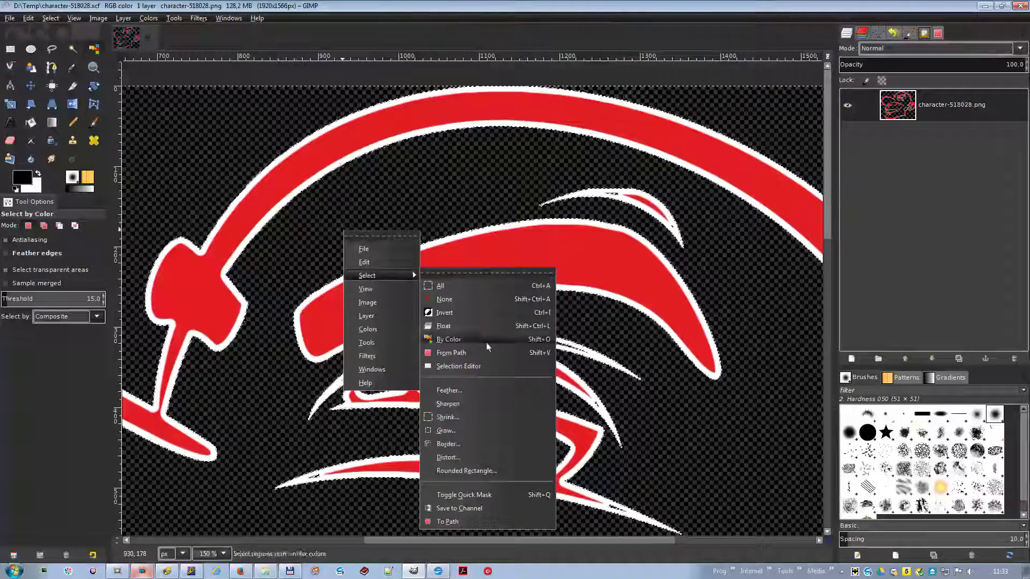
pyautogui.click(459, 457)
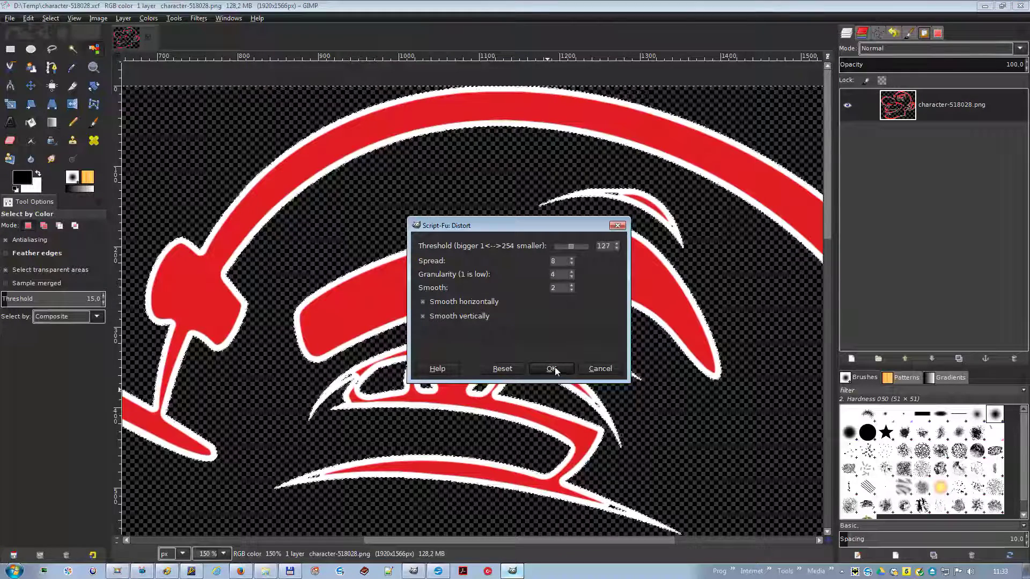
pyautogui.click(555, 369)
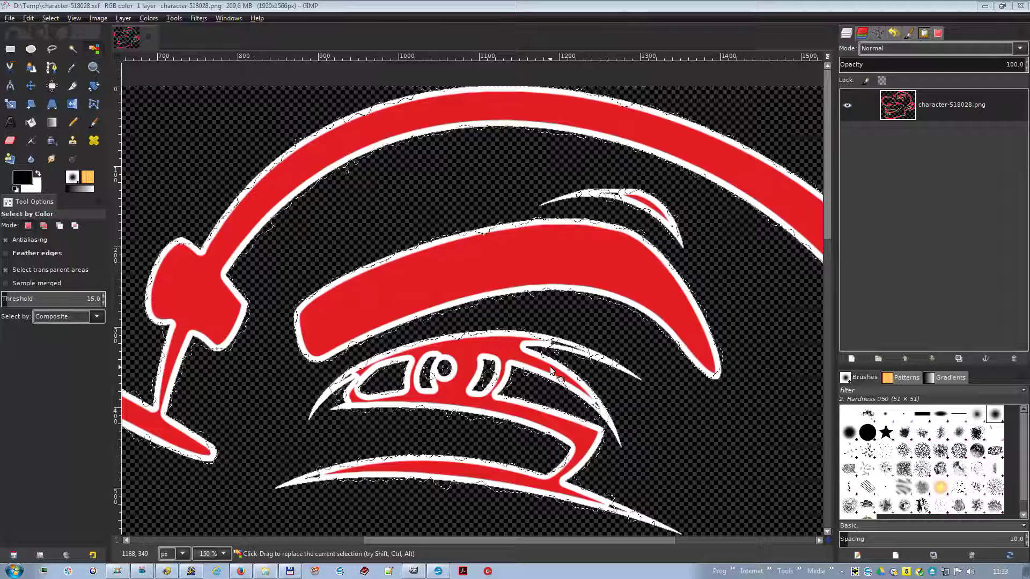
# Step: Sharpen the distorted selection and delete its contents
pyautogui.rightClick(429, 254)
pyautogui.moveTo(466, 298)
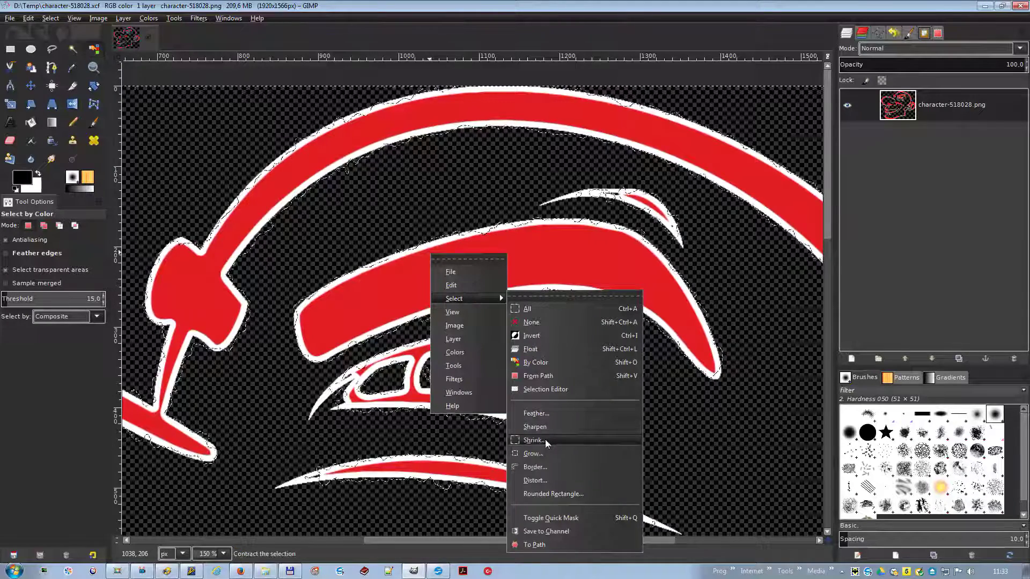
pyautogui.click(548, 430)
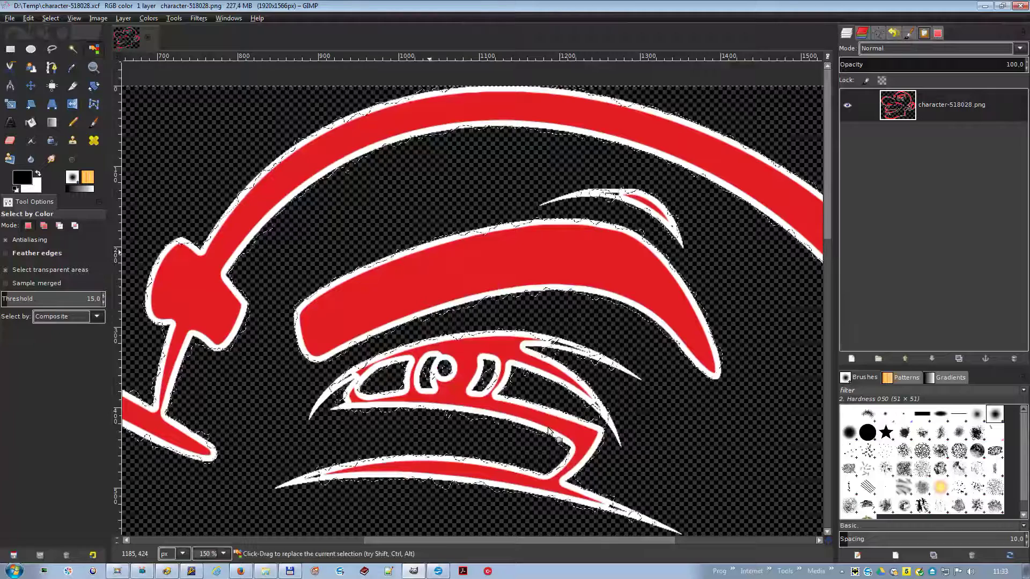
pyautogui.press('Delete')
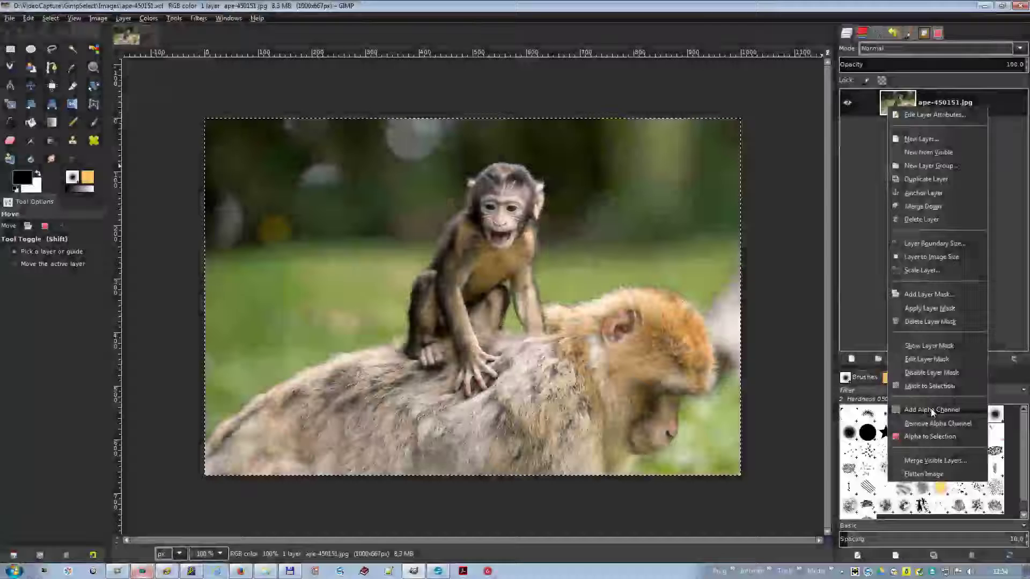
# Step: Add an alpha channel to the ape-450151.jpg layer and convert the full-image selection to a rounded rectangle with a 50% radius
pyautogui.click(937, 410)
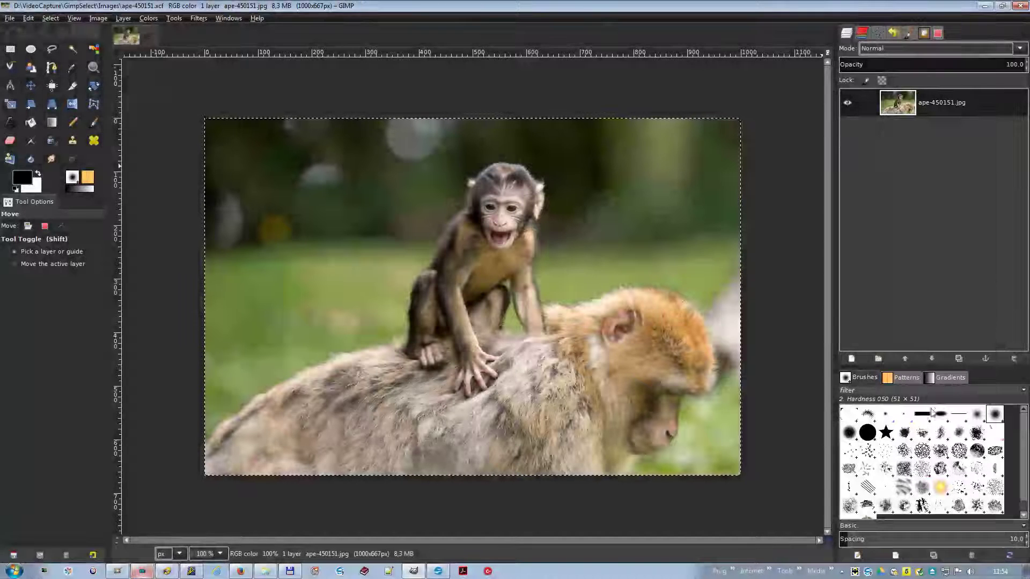
pyautogui.rightClick(435, 239)
pyautogui.moveTo(475, 284)
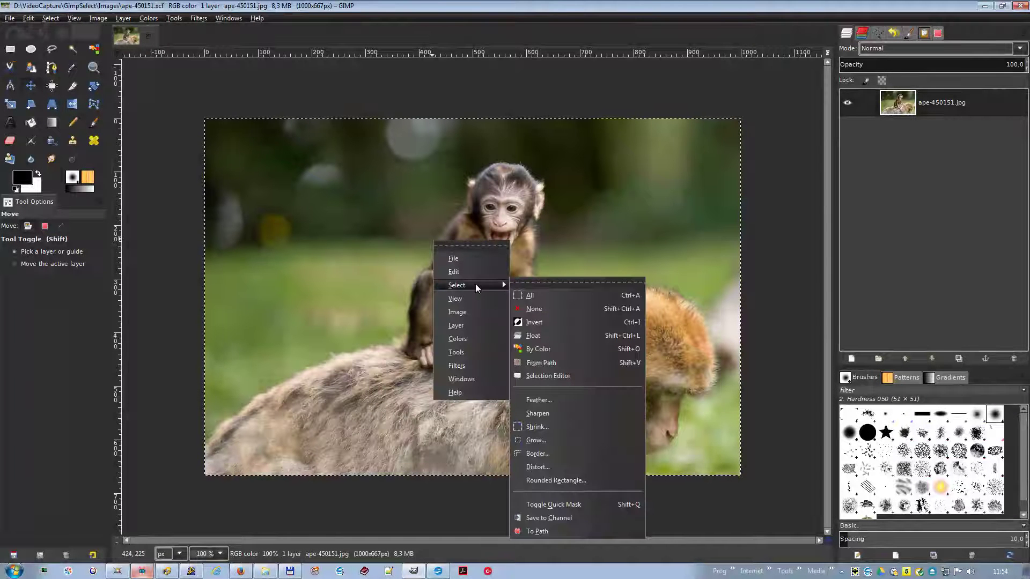
pyautogui.click(564, 481)
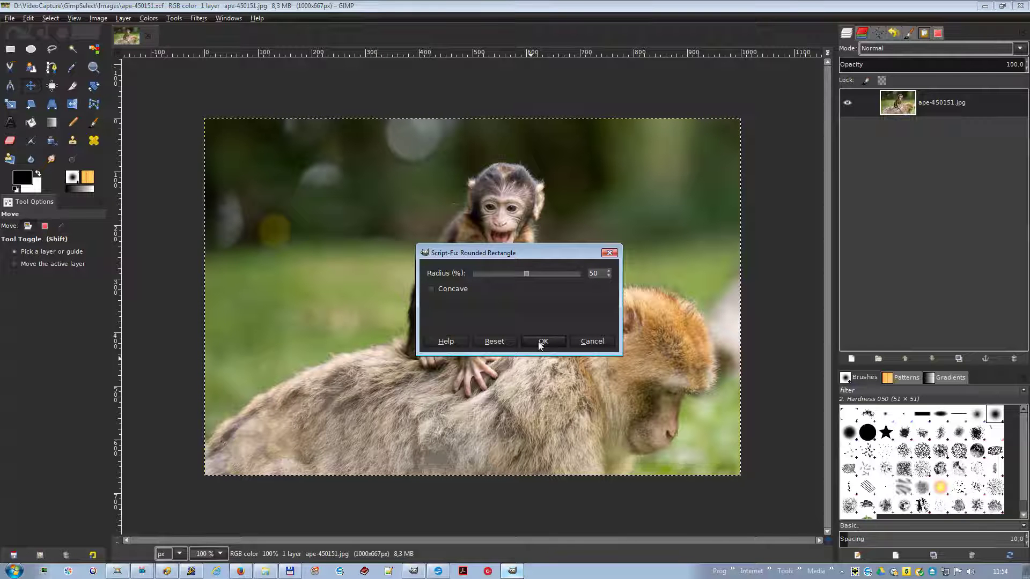
pyautogui.click(542, 342)
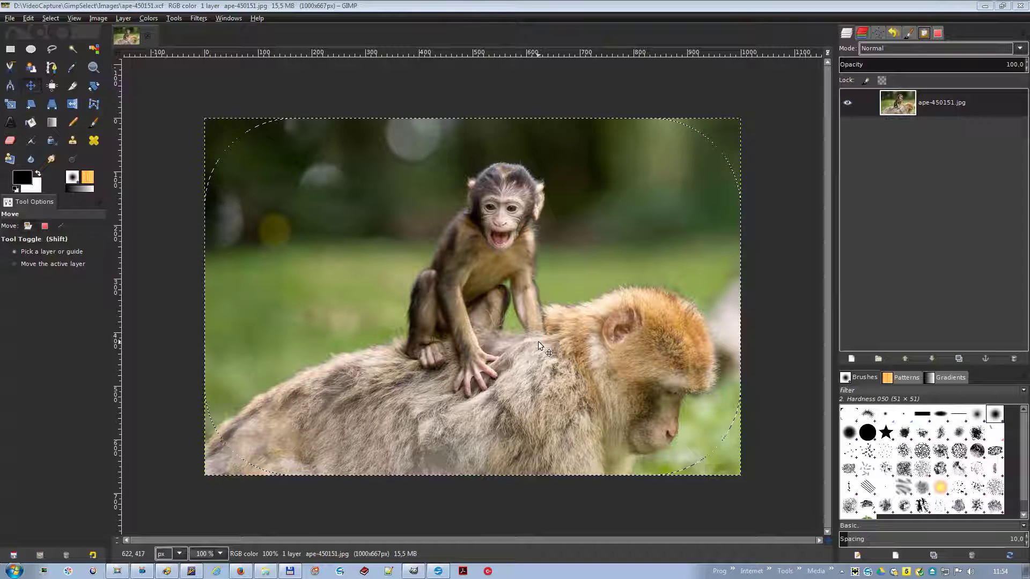
# Step: Invert the rounded rectangle selection and cut the photo's corners away
pyautogui.rightClick(430, 202)
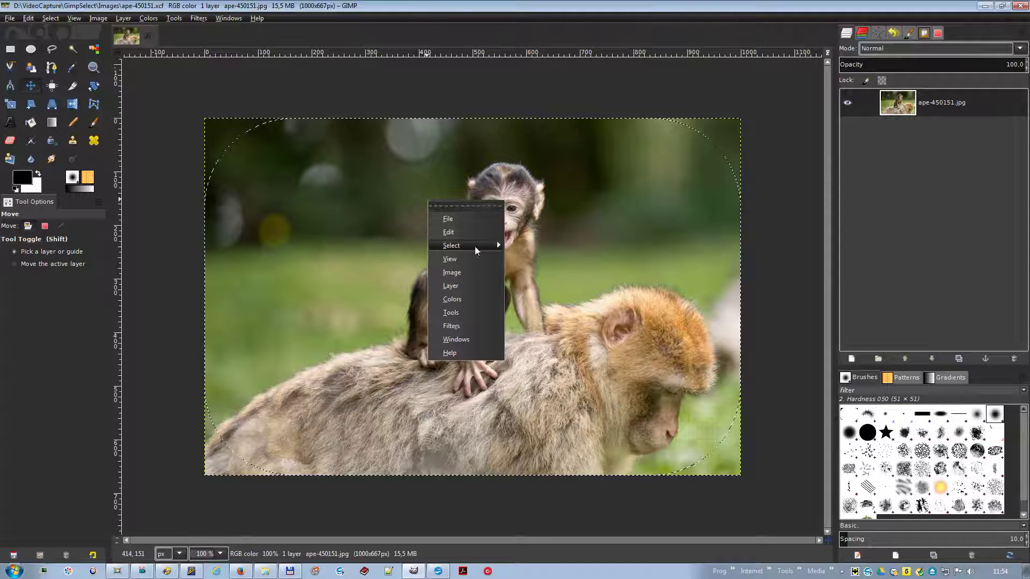
pyautogui.moveTo(475, 246)
pyautogui.click(562, 279)
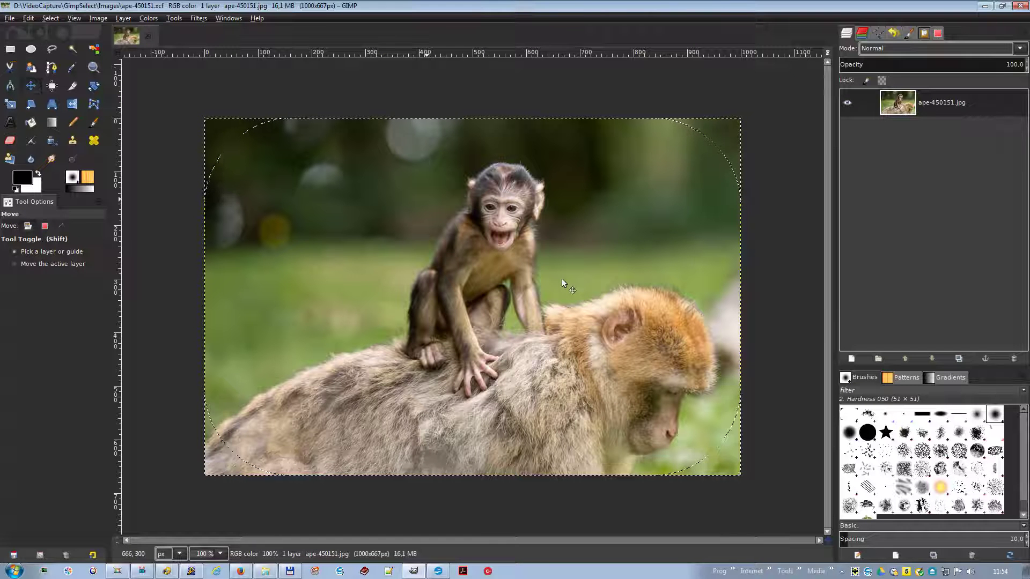
pyautogui.rightClick(474, 204)
pyautogui.moveTo(519, 234)
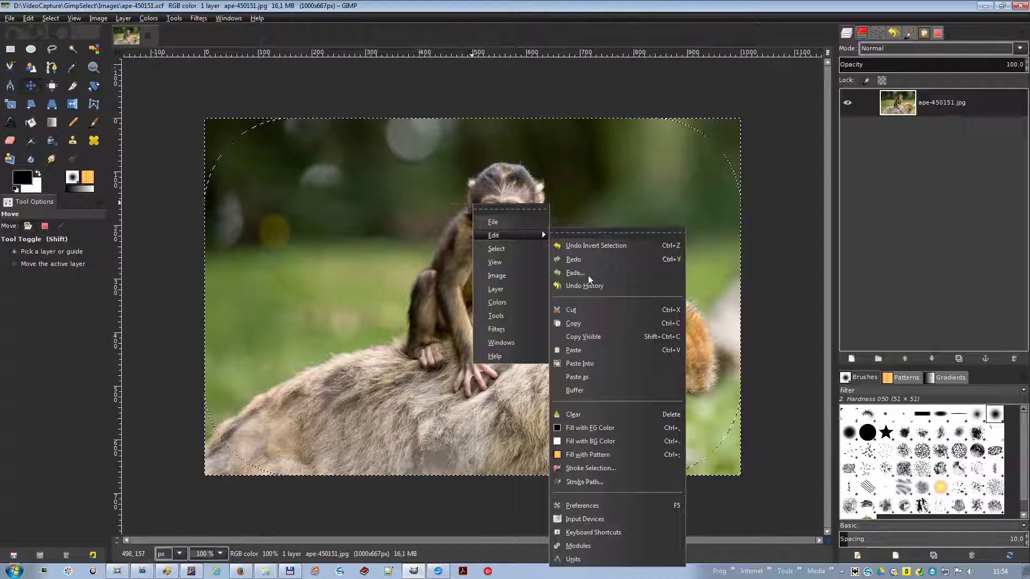
pyautogui.click(584, 310)
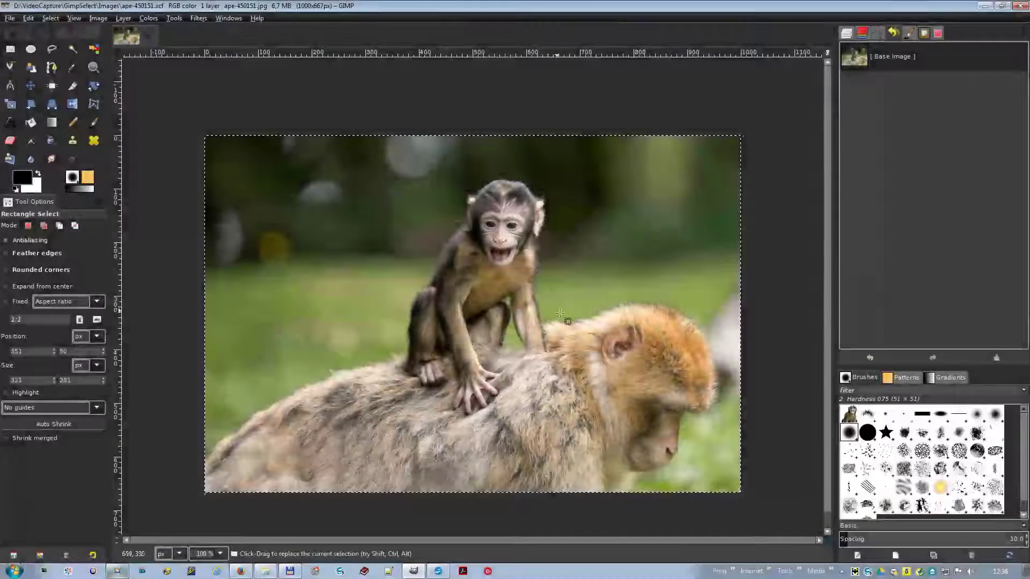
# Step: Select a rectangle about 300 by 281 px around the baby monkey's upper body and turn on Quick Mask
pyautogui.moveTo(564, 311); pyautogui.dragTo(404, 161)
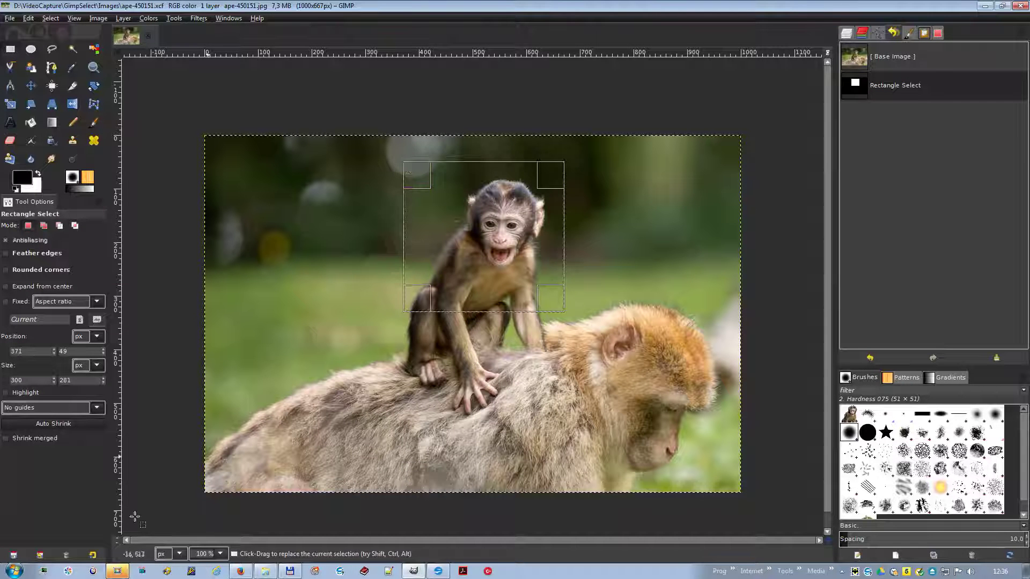
pyautogui.rightClick(116, 539)
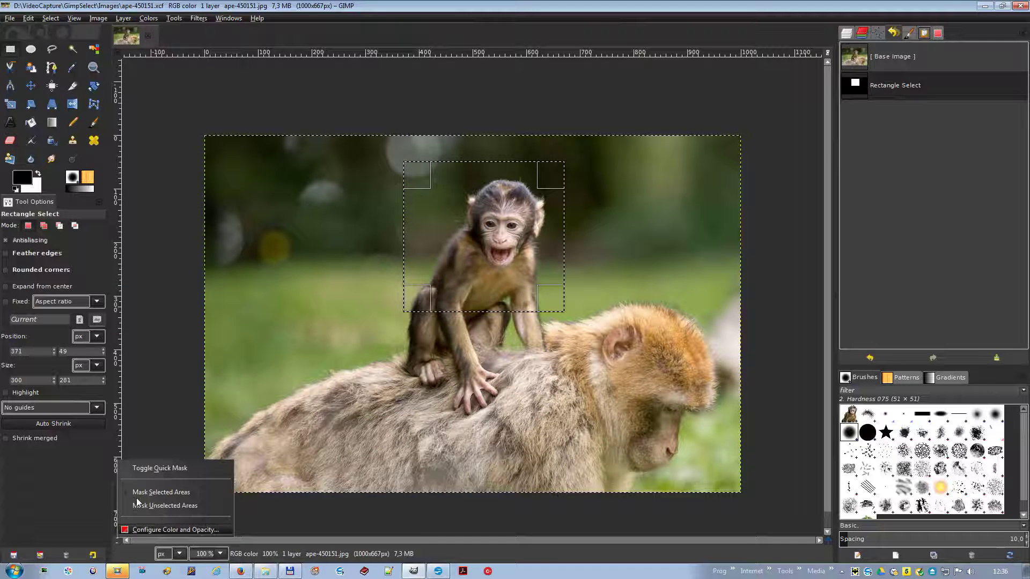
pyautogui.click(145, 463)
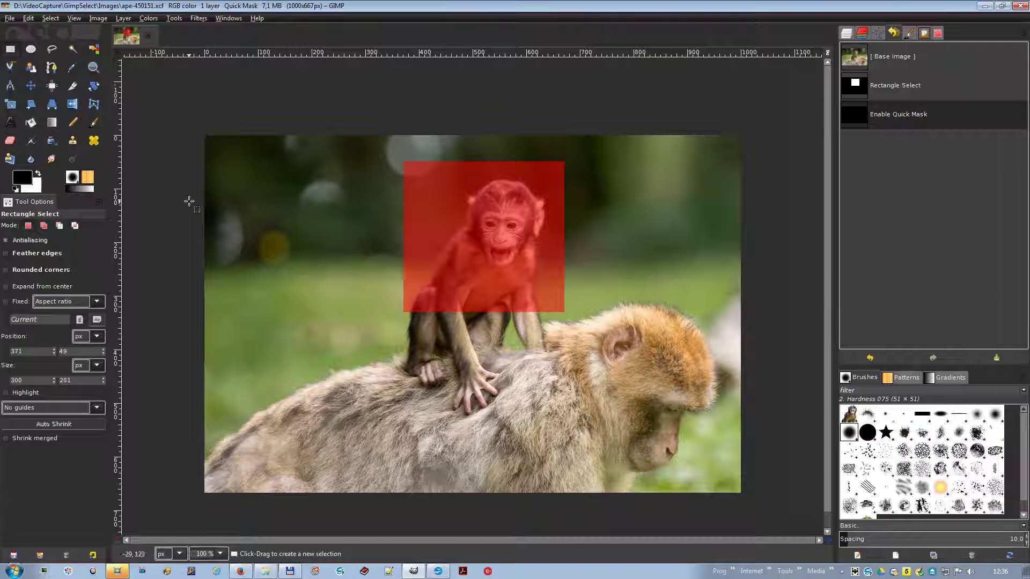
# Step: Erase the red mask from the background around the baby monkey's head, back and arm with the Eraser
pyautogui.click(10, 141)
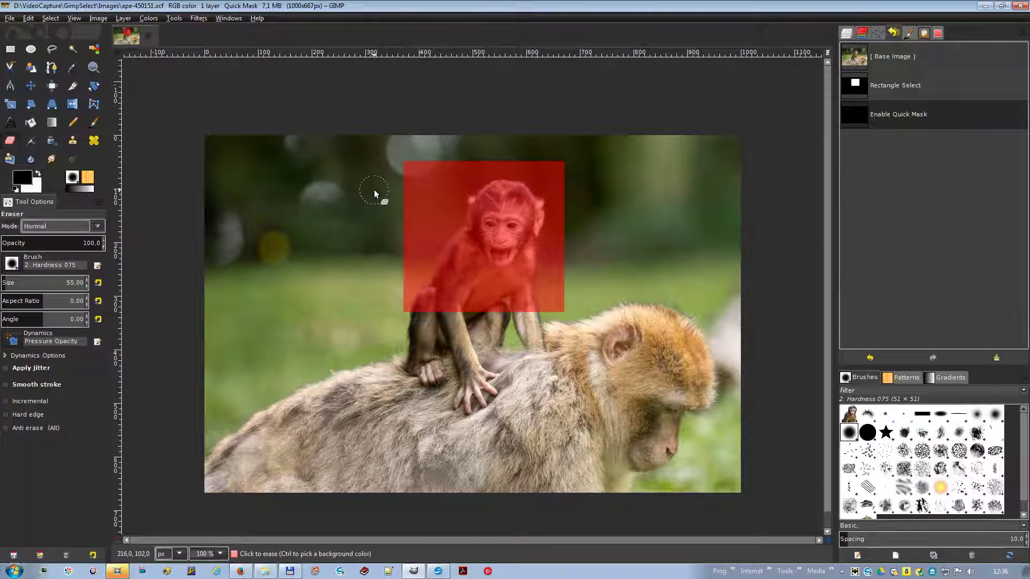
pyautogui.scroll(1, 374, 188)
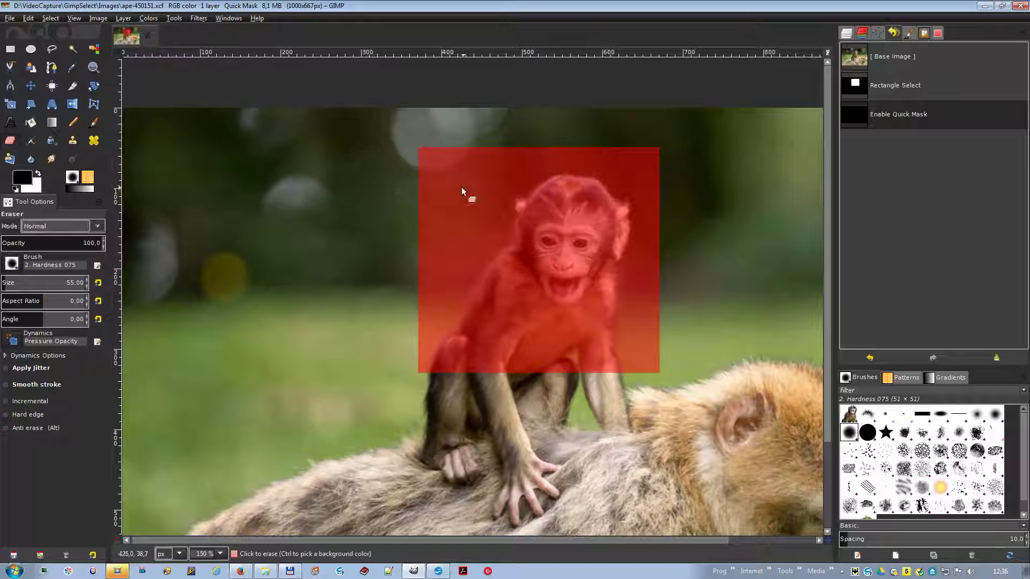
pyautogui.moveTo(468, 163); pyautogui.dragTo(510, 198)
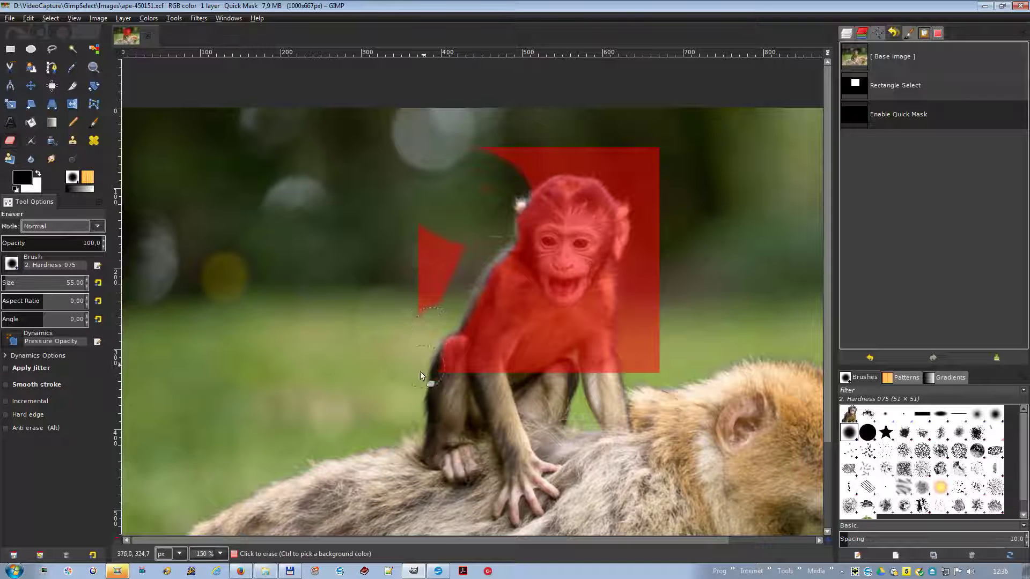
pyautogui.moveTo(445, 261); pyautogui.dragTo(479, 214)
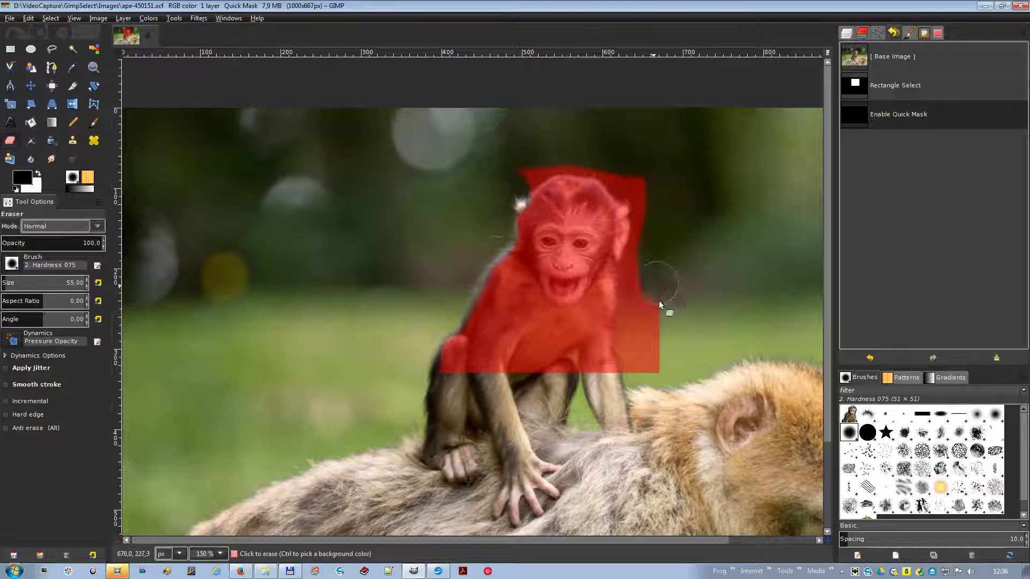
pyautogui.moveTo(628, 358); pyautogui.dragTo(635, 307)
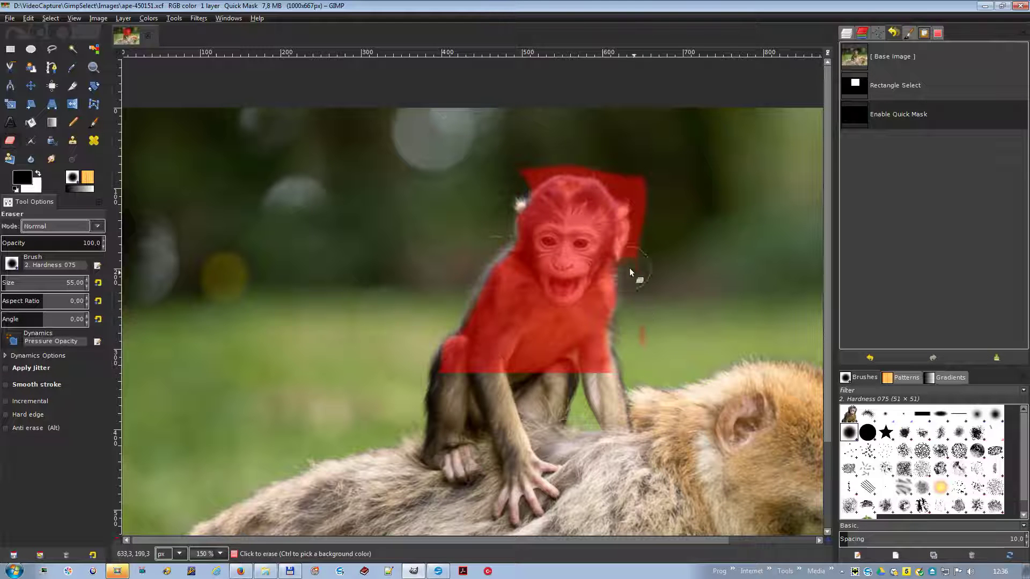
pyautogui.moveTo(629, 191); pyautogui.dragTo(597, 172)
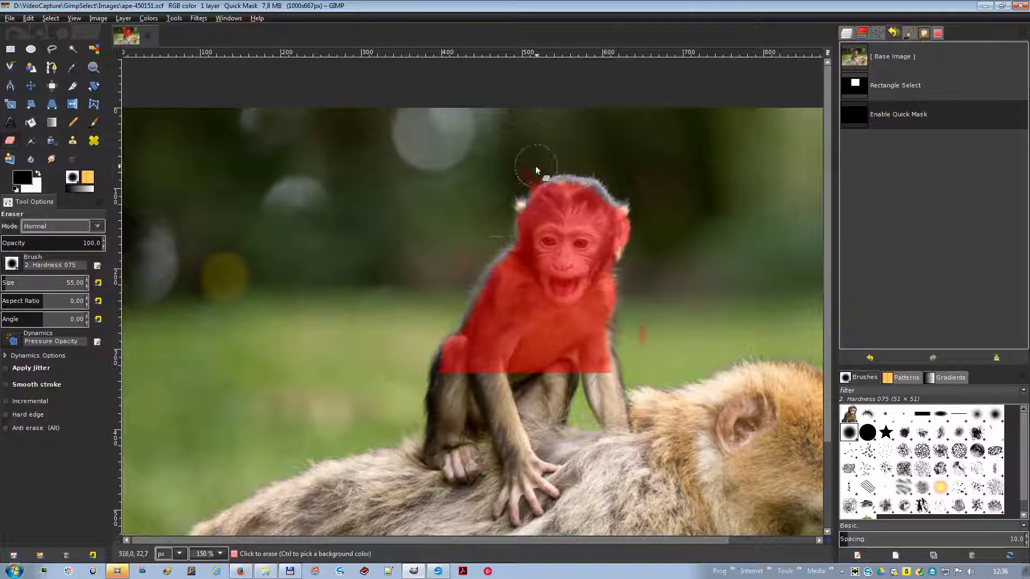
pyautogui.moveTo(535, 166); pyautogui.dragTo(520, 172)
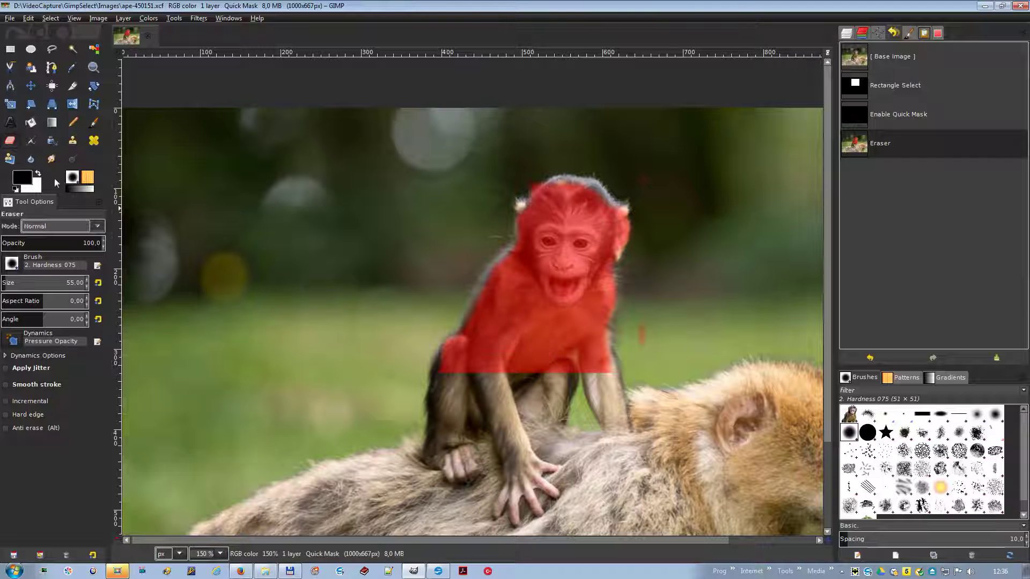
# Step: Swap the foreground and background colors and restore the mask over the monkey's back, ear, head and outer arm
pyautogui.click(39, 175)
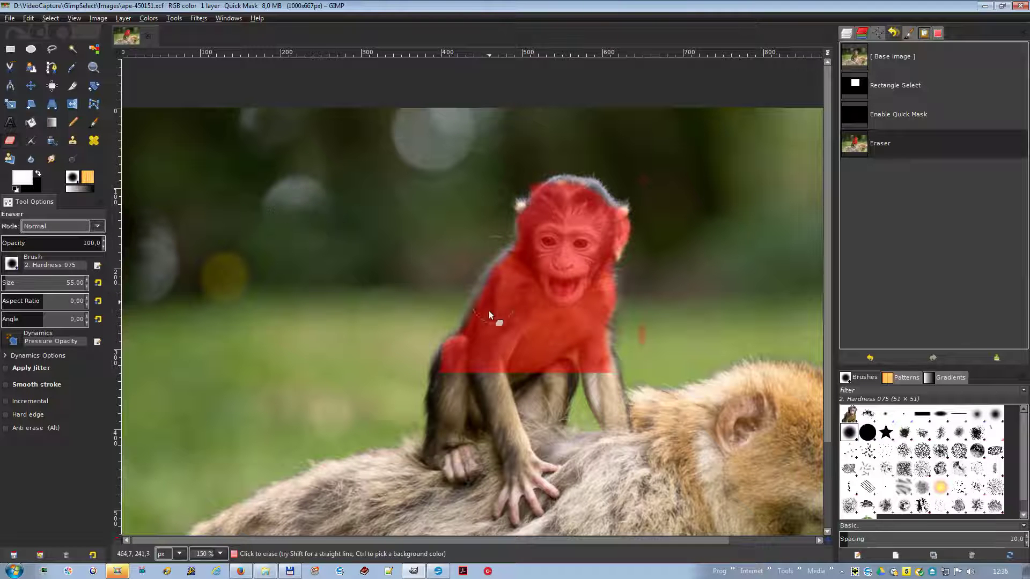
pyautogui.moveTo(489, 295); pyautogui.dragTo(526, 250)
pyautogui.click(527, 253)
pyautogui.click(527, 253)
pyautogui.click(527, 252)
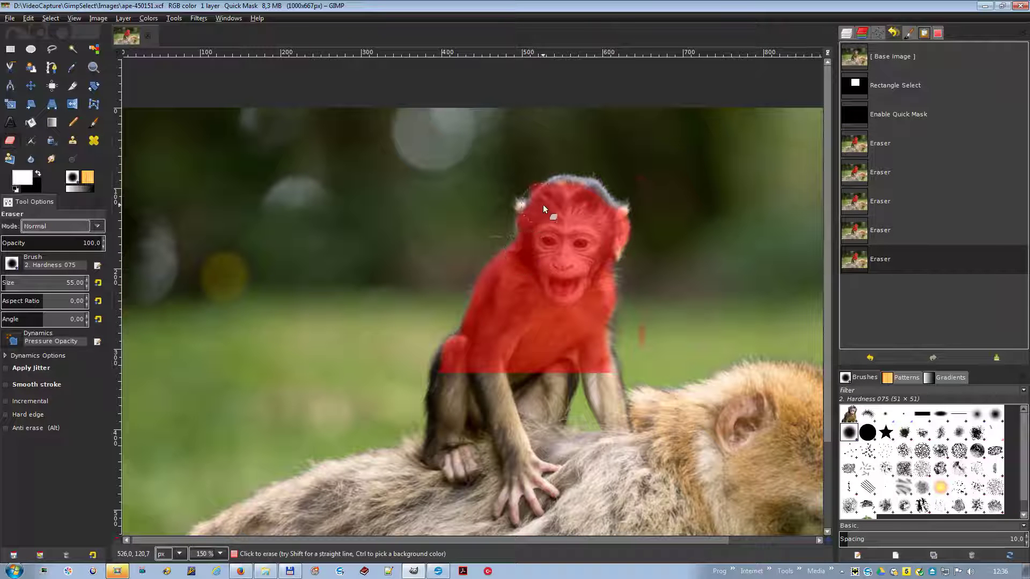
pyautogui.click(538, 212)
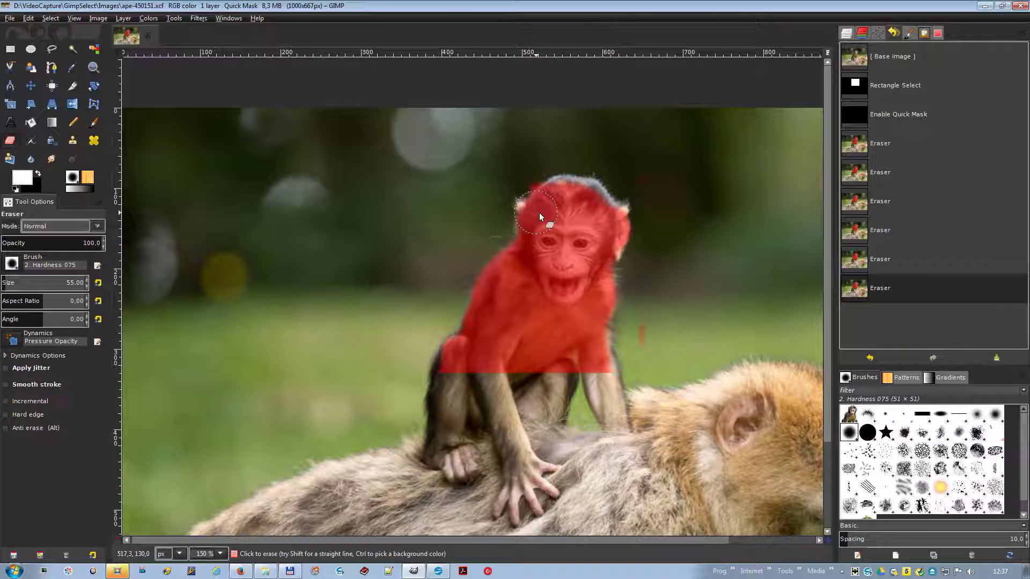
pyautogui.click(562, 193)
pyautogui.click(593, 199)
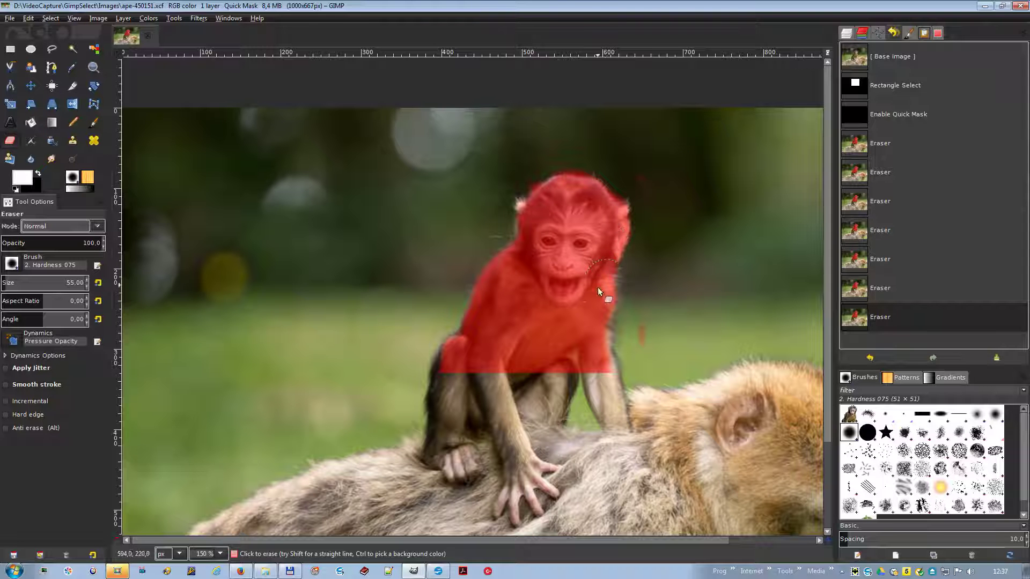
pyautogui.moveTo(606, 296); pyautogui.dragTo(609, 370)
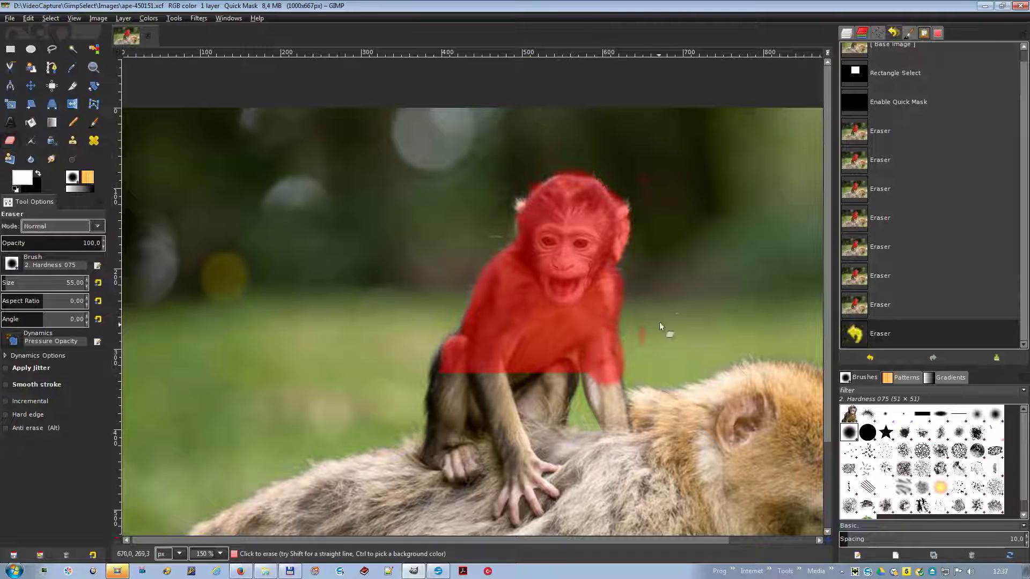
# Step: Swap the colors back and erase the stray mask fragment beside the monkey's outer arm
pyautogui.press('x')
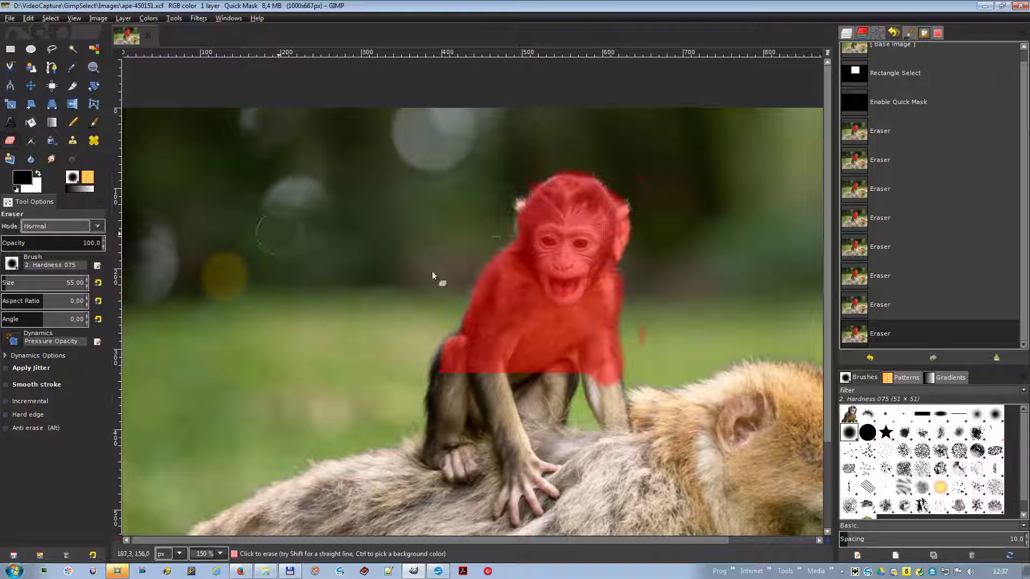
pyautogui.moveTo(639, 357); pyautogui.dragTo(639, 334)
pyautogui.click(635, 334)
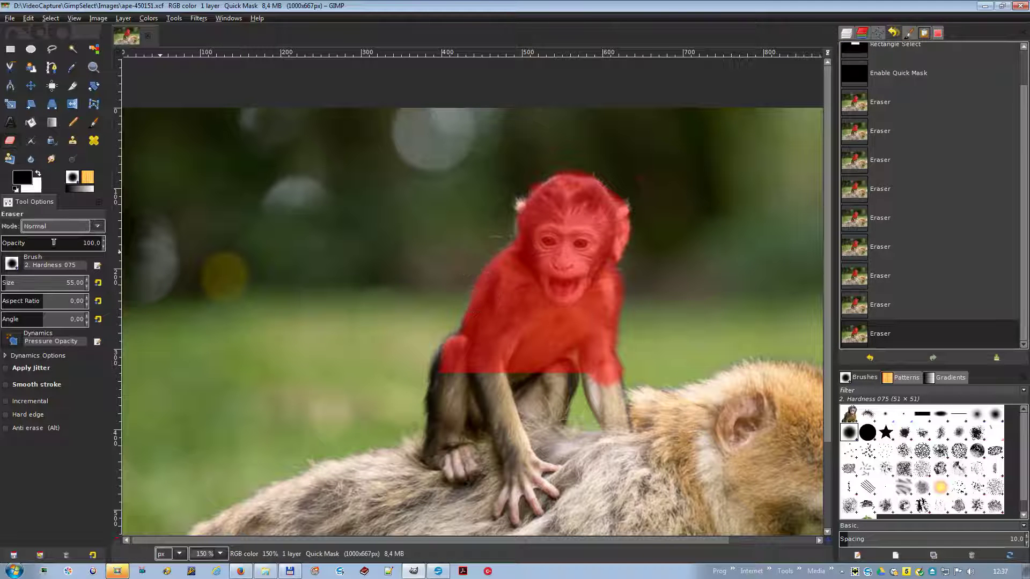
# Step: Reduce the eraser size to 13.81 and refine the mask at the monkey's ear and the gap beneath its arm
pyautogui.moveTo(10, 282); pyautogui.dragTo(3, 285)
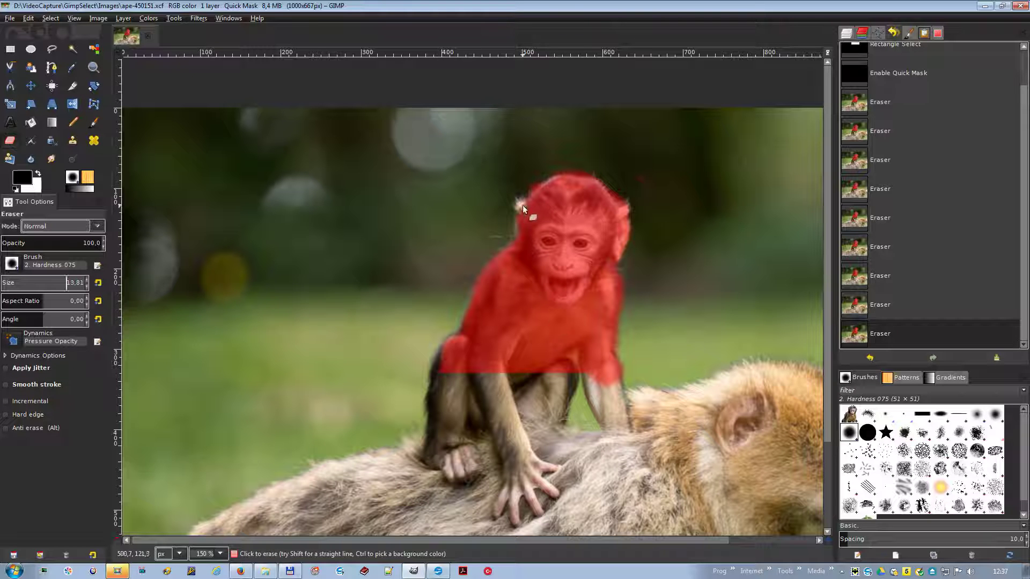
pyautogui.moveTo(524, 207); pyautogui.dragTo(526, 209)
pyautogui.press('x')
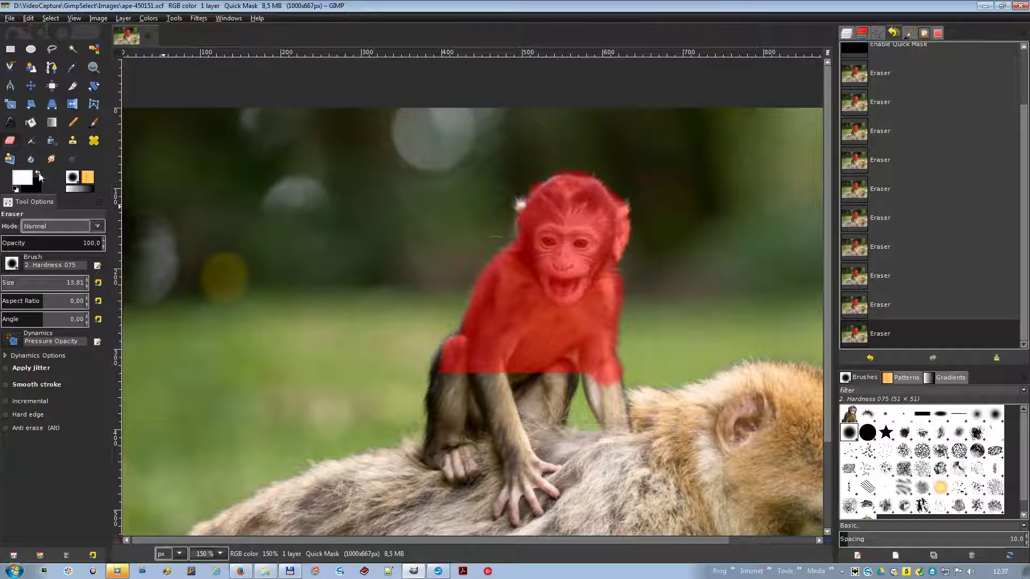
pyautogui.click(521, 205)
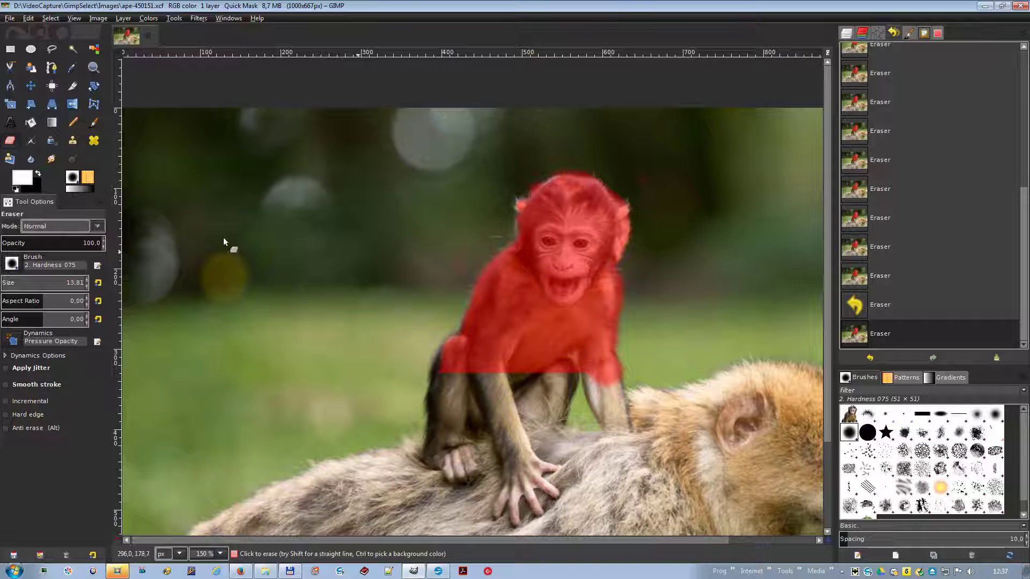
pyautogui.click(573, 356)
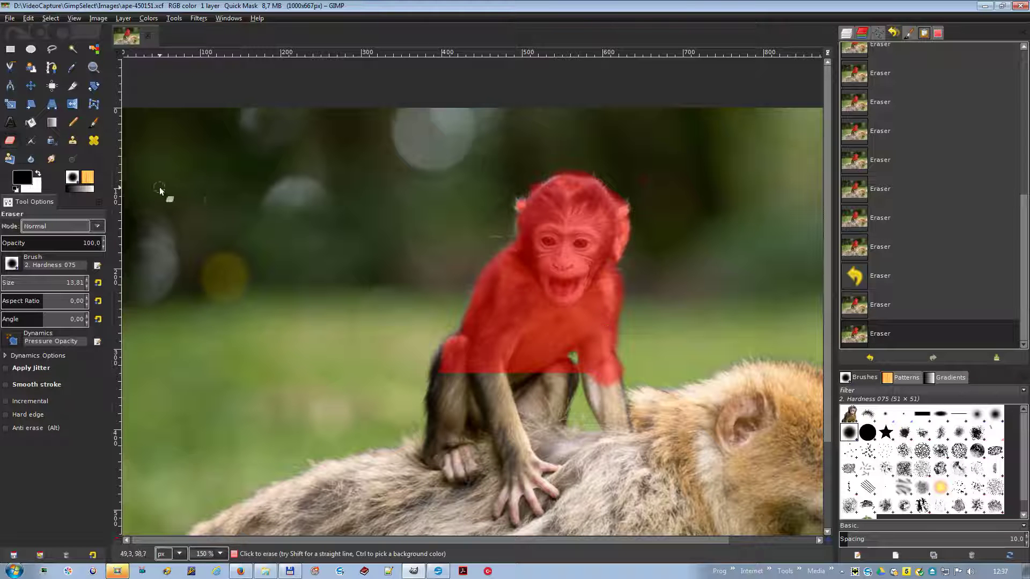
# Step: Set Quick Mask to mask unselected areas and select the clear monkey region with Fuzzy Select
pyautogui.click(74, 49)
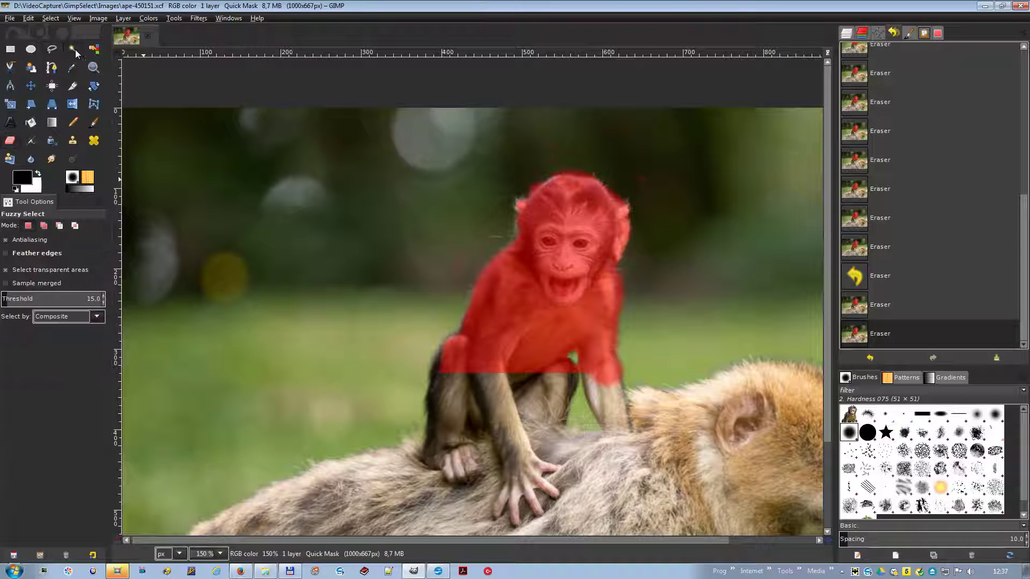
pyautogui.rightClick(116, 538)
pyautogui.click(156, 506)
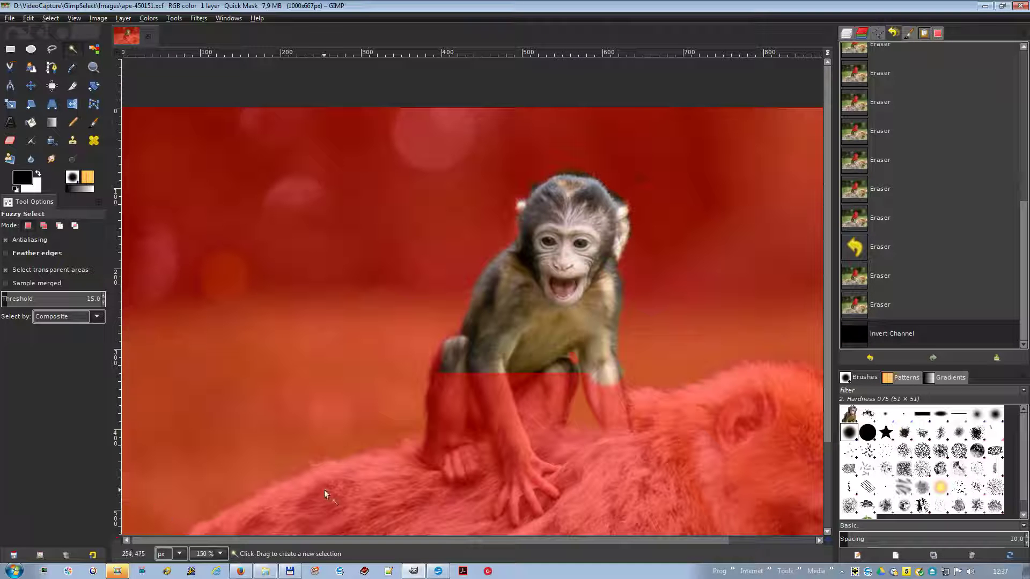
pyautogui.click(552, 299)
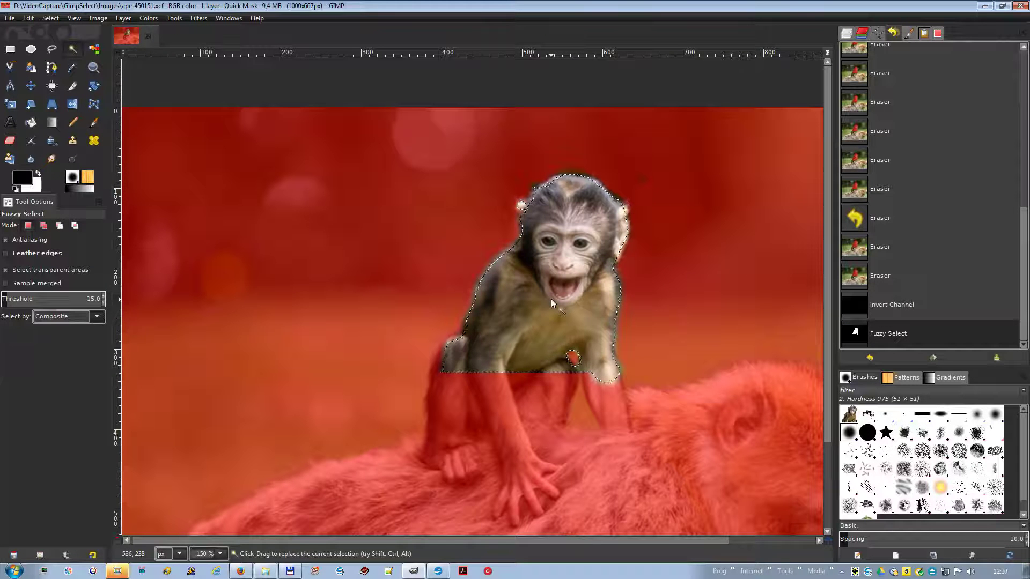
# Step: Add an alpha channel to the ape-450151.jpg layer and cut the selected baby monkey out of it
pyautogui.click(846, 33)
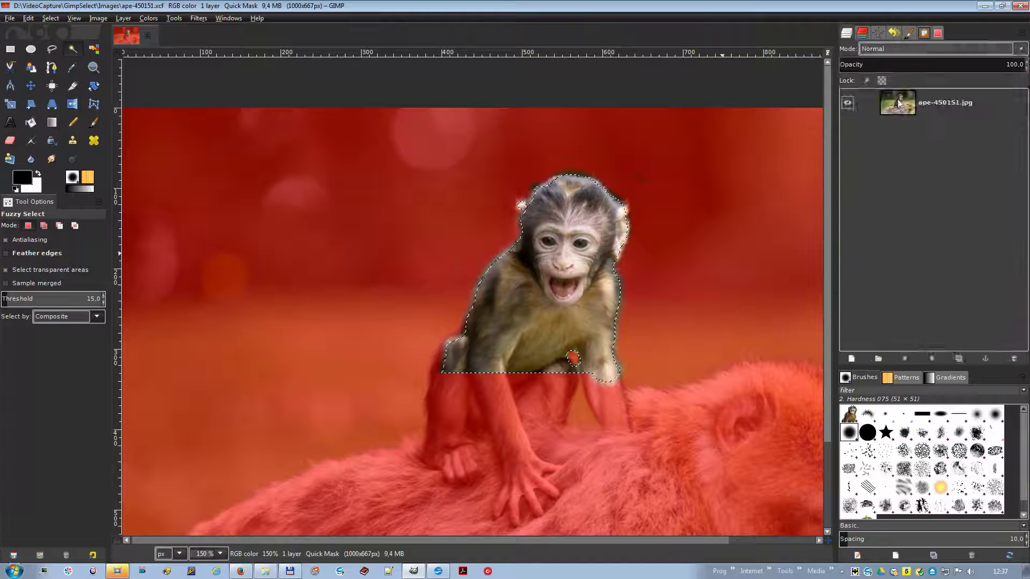
pyautogui.rightClick(900, 103)
pyautogui.click(926, 405)
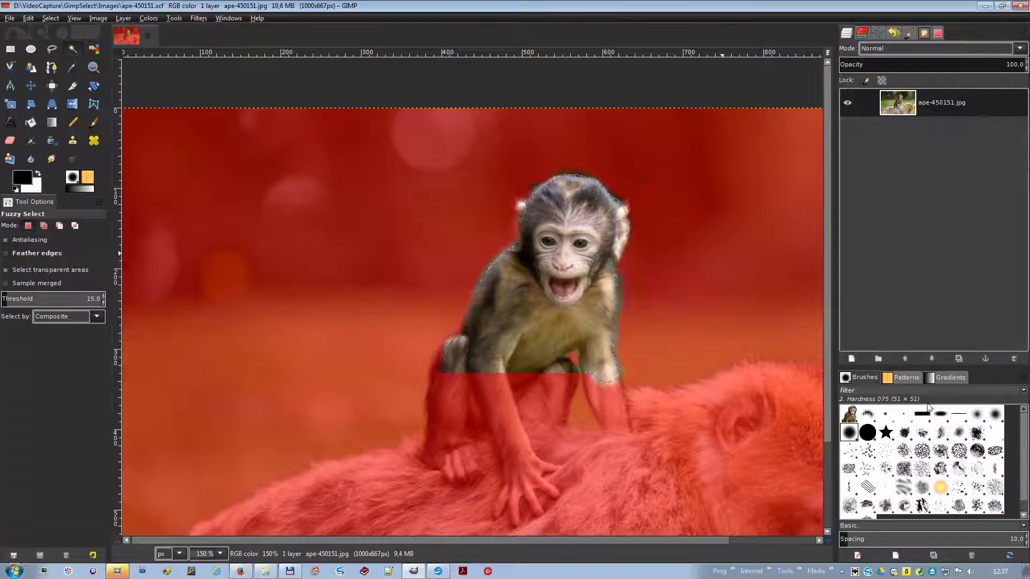
pyautogui.rightClick(552, 264)
pyautogui.moveTo(587, 297)
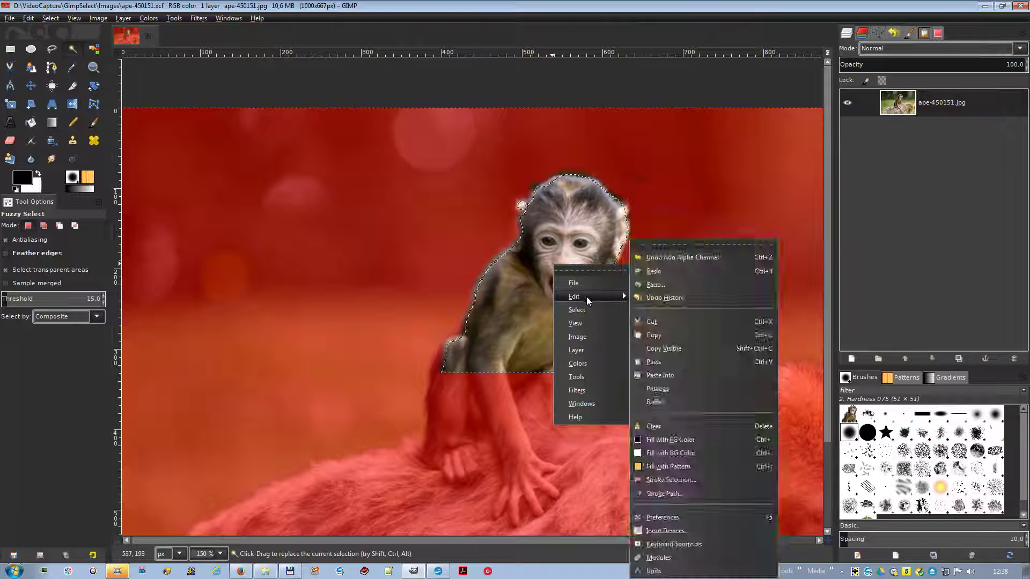
pyautogui.click(673, 320)
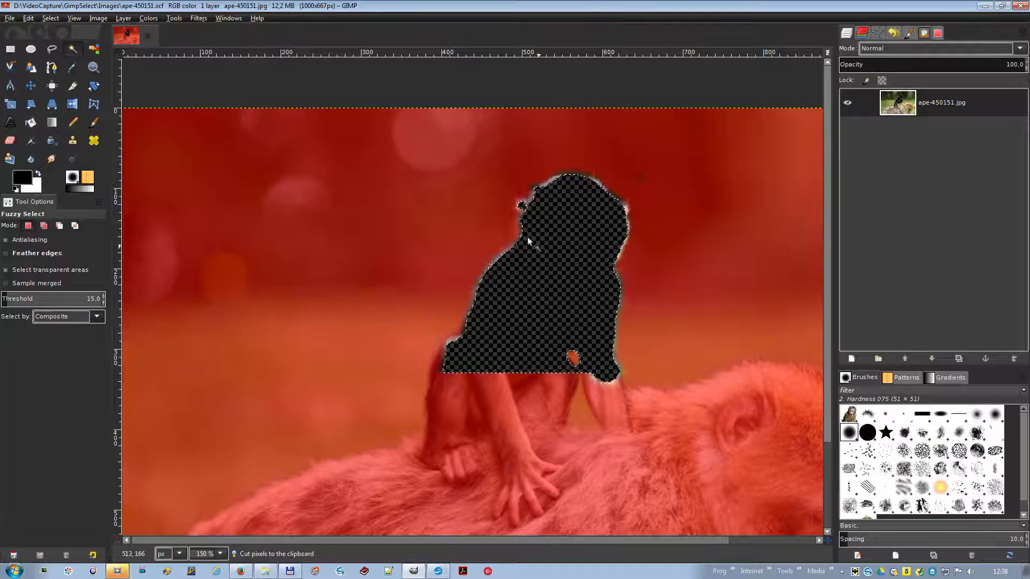
# Step: Paste the cut-out baby monkey as a new image
pyautogui.rightClick(431, 175)
pyautogui.moveTo(465, 208)
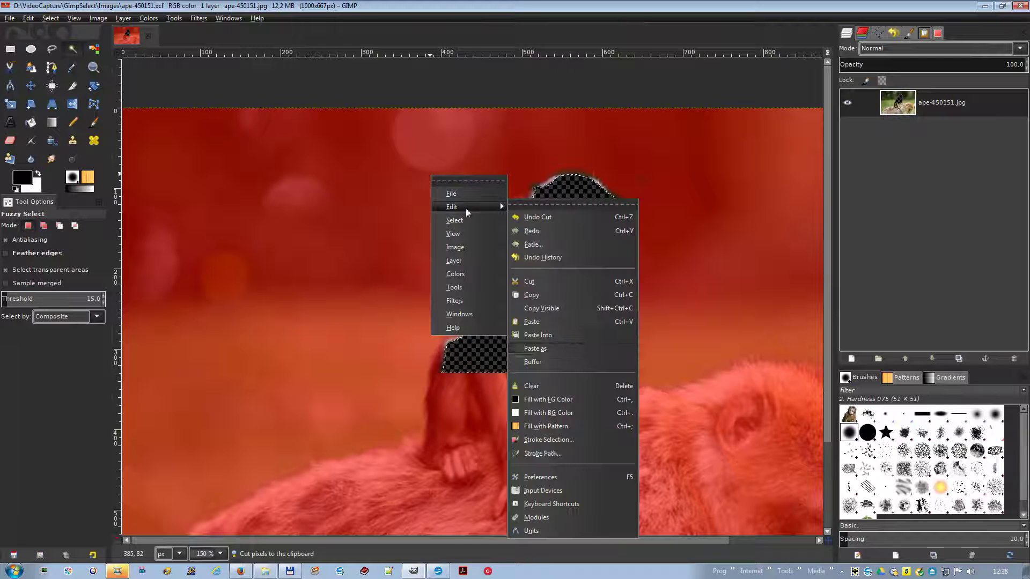
pyautogui.moveTo(568, 348)
pyautogui.click(665, 357)
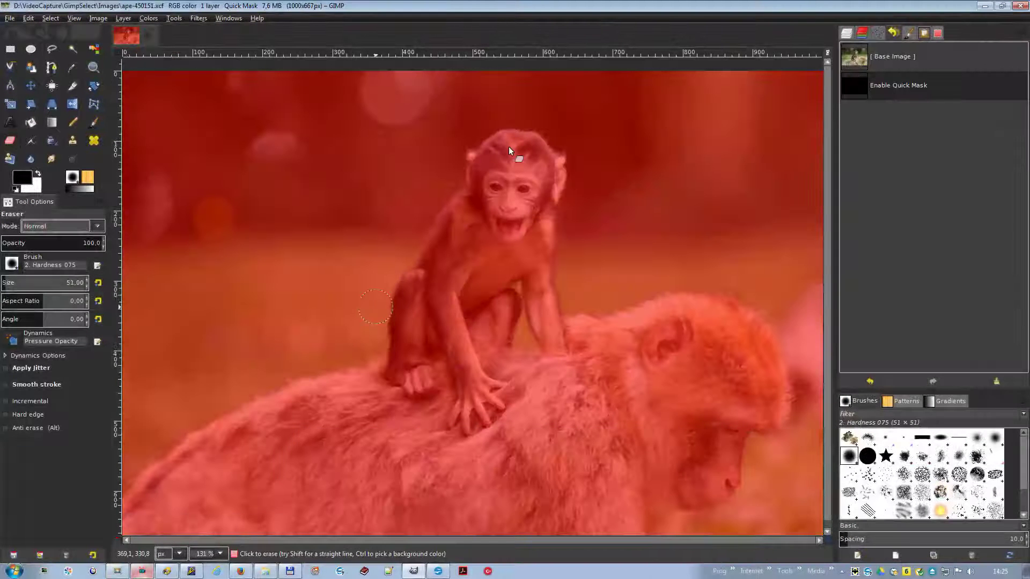
# Step: Erase the full-image Quick Mask roughly over the baby monkey and turn off Quick Mask to get a selection
pyautogui.moveTo(508, 147)
pyautogui.mouseDown()
pyautogui.moveTo(498, 148)
pyautogui.moveTo(538, 146)
pyautogui.moveTo(523, 200)
pyautogui.moveTo(543, 200)
pyautogui.mouseUp()
pyautogui.moveTo(347, 253)
pyautogui.mouseDown()
pyautogui.moveTo(437, 283)
pyautogui.moveTo(345, 315)
pyautogui.moveTo(424, 268)
pyautogui.moveTo(411, 260)
pyautogui.moveTo(357, 320)
pyautogui.moveTo(446, 305)
pyautogui.moveTo(362, 352)
pyautogui.moveTo(489, 354)
pyautogui.moveTo(471, 369)
pyautogui.moveTo(495, 371)
pyautogui.moveTo(428, 375)
pyautogui.moveTo(448, 385)
pyautogui.moveTo(519, 367)
pyautogui.moveTo(386, 421)
pyautogui.moveTo(512, 406)
pyautogui.moveTo(503, 395)
pyautogui.moveTo(563, 339)
pyautogui.moveTo(559, 354)
pyautogui.moveTo(499, 328)
pyautogui.moveTo(514, 328)
pyautogui.moveTo(554, 287)
pyautogui.moveTo(565, 291)
pyautogui.moveTo(549, 283)
pyautogui.moveTo(579, 240)
pyautogui.moveTo(595, 237)
pyautogui.moveTo(531, 260)
pyautogui.moveTo(543, 308)
pyautogui.mouseUp()
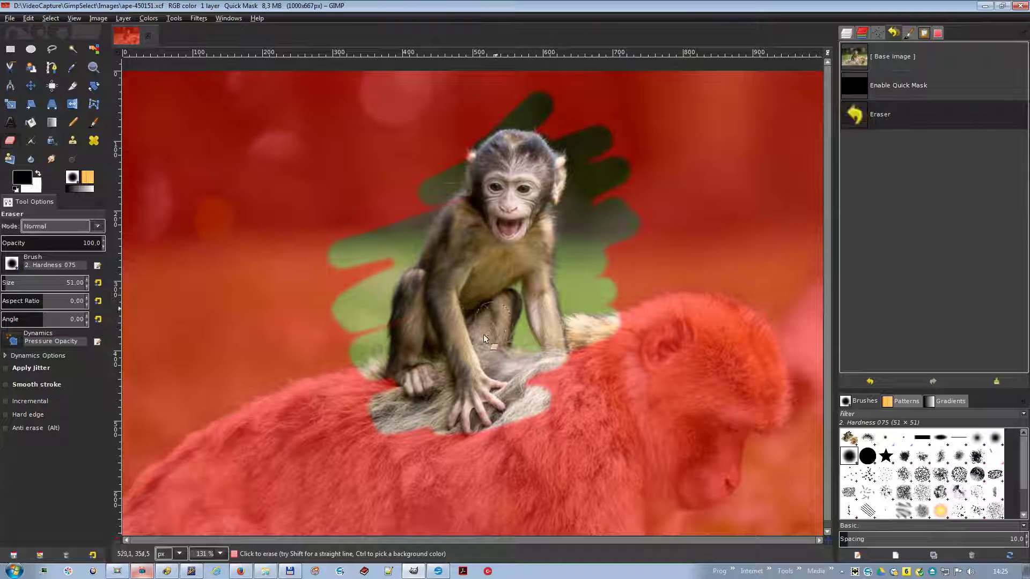
pyautogui.click(118, 539)
# Step: Save the rough monkey selection to a channel and clear the selection
pyautogui.rightClick(458, 267)
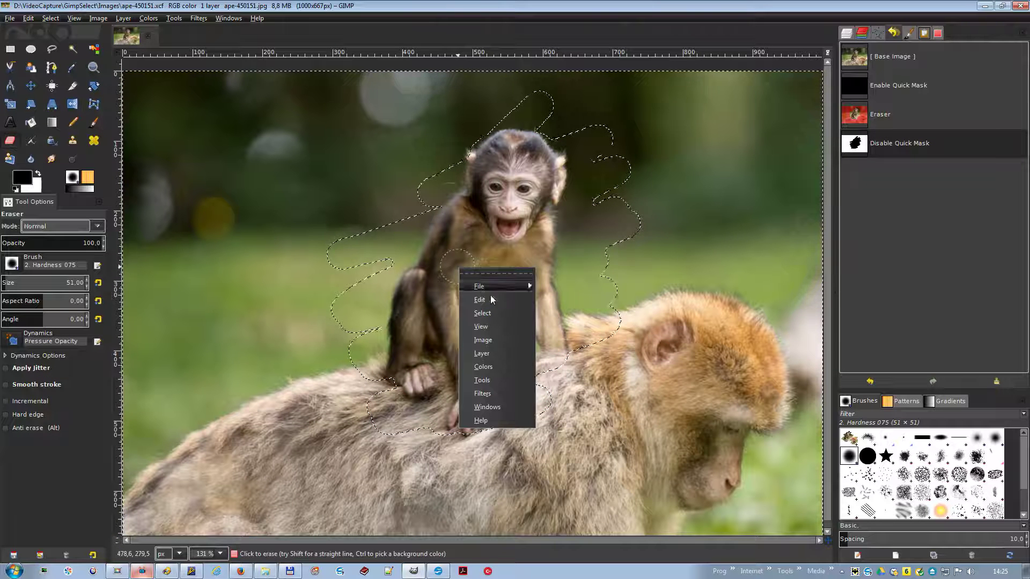
pyautogui.moveTo(497, 316)
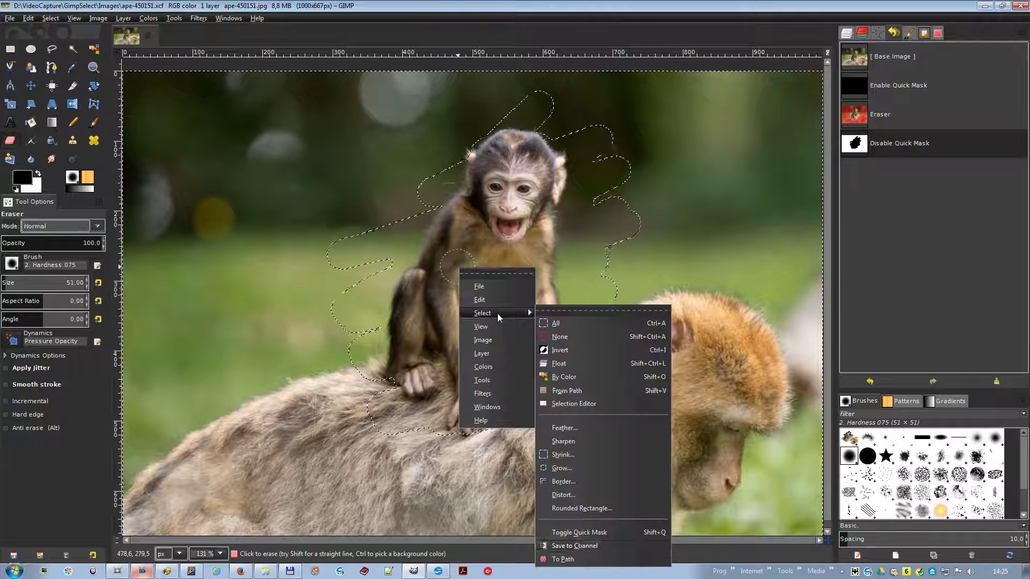
pyautogui.click(578, 543)
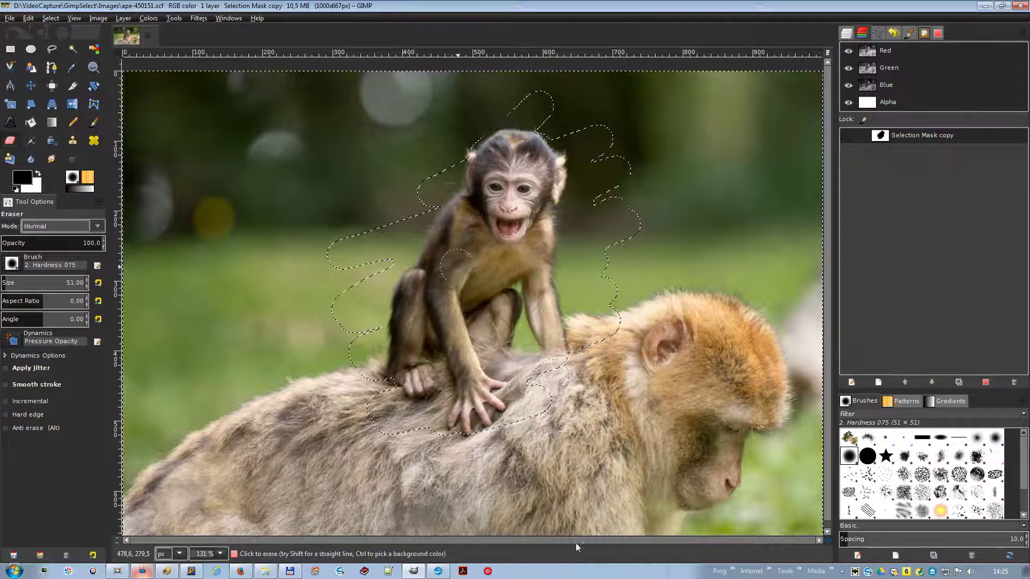
pyautogui.hotkey('ctrl', 'shift', 'a')
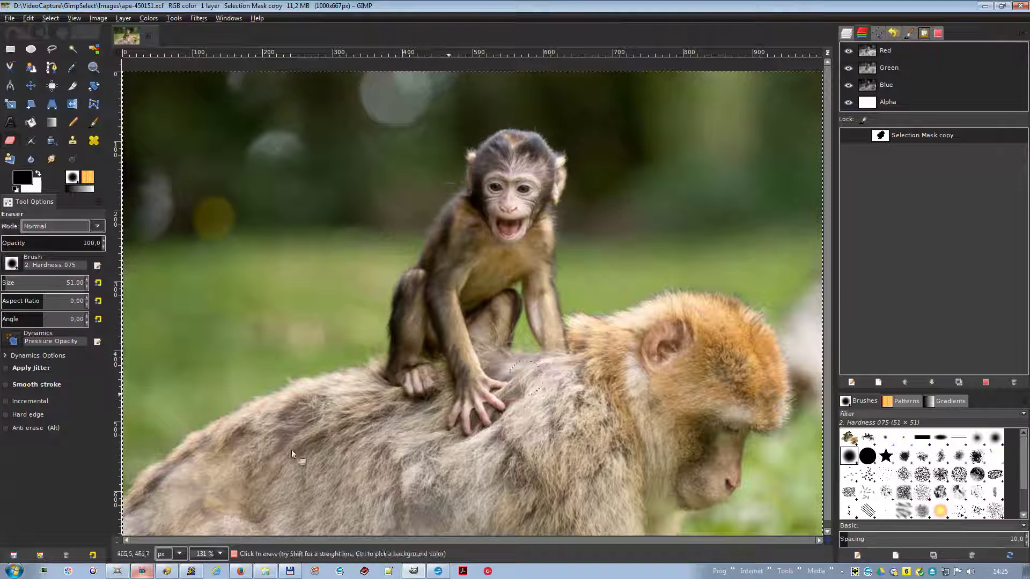
# Step: Turn on Quick Mask, erase it roughly over the adult monkey's head, and turn Quick Mask off
pyautogui.click(117, 541)
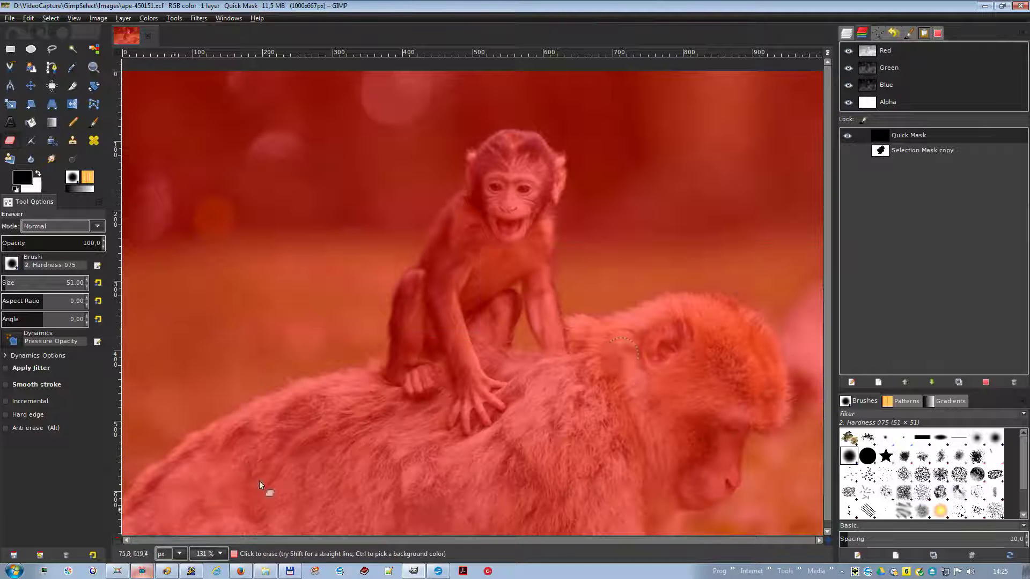
pyautogui.moveTo(737, 287); pyautogui.dragTo(662, 314)
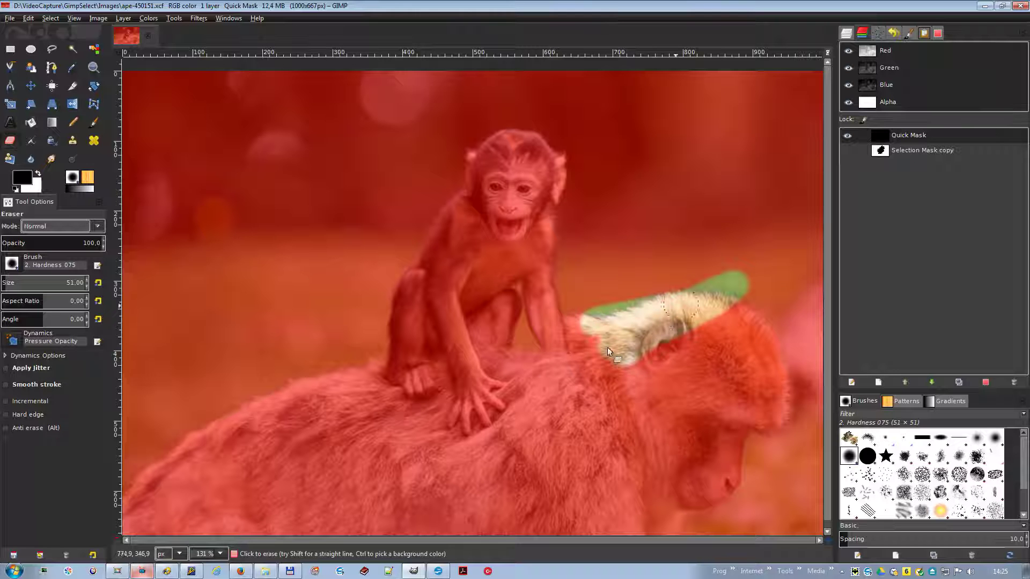
pyautogui.moveTo(608, 348)
pyautogui.mouseDown()
pyautogui.moveTo(721, 365)
pyautogui.moveTo(794, 324)
pyautogui.moveTo(781, 355)
pyautogui.moveTo(853, 367)
pyautogui.moveTo(764, 411)
pyautogui.moveTo(683, 421)
pyautogui.moveTo(819, 385)
pyautogui.moveTo(810, 410)
pyautogui.moveTo(648, 490)
pyautogui.moveTo(639, 512)
pyautogui.moveTo(821, 462)
pyautogui.mouseUp()
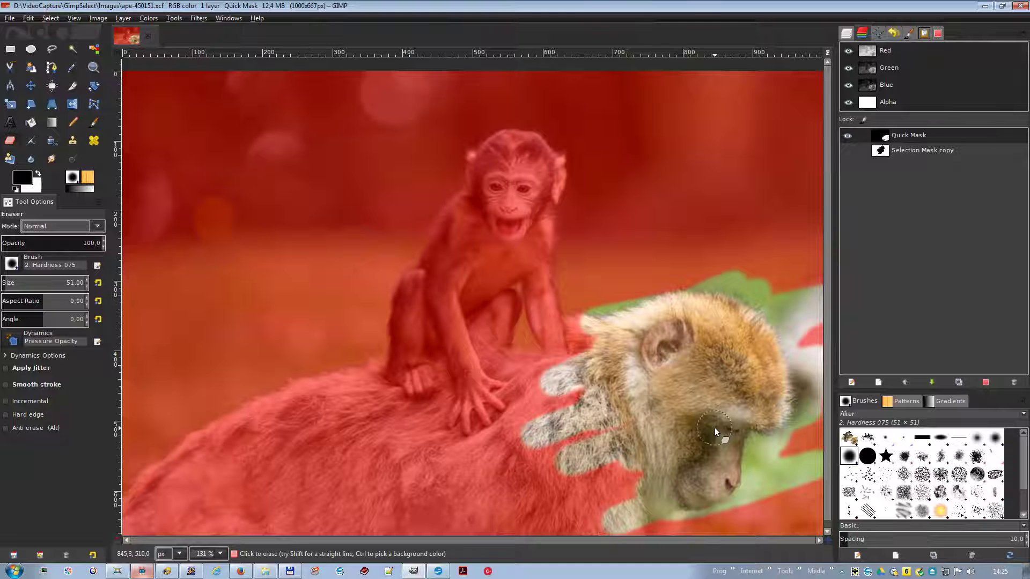
pyautogui.click(119, 539)
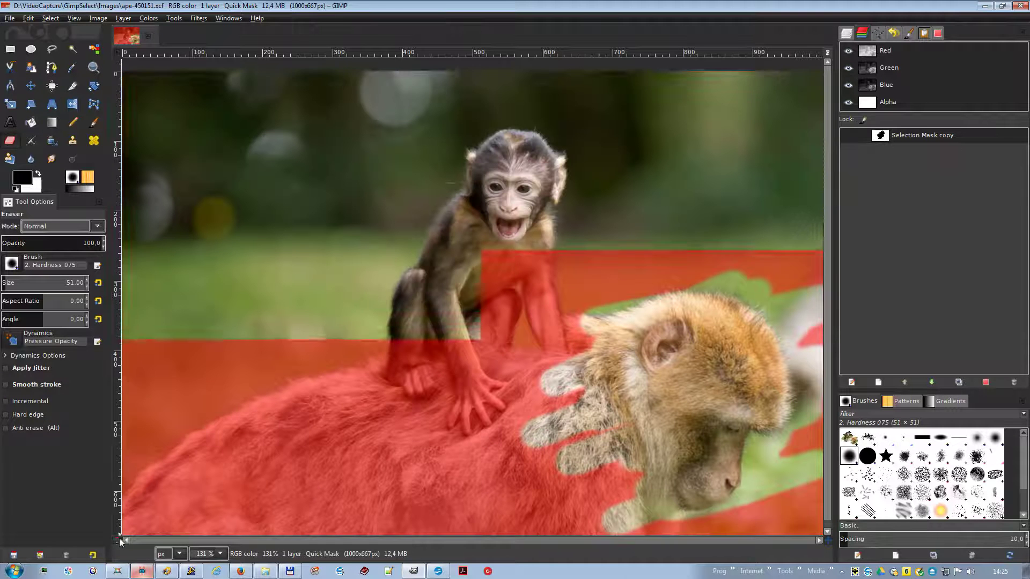
# Step: Save the selection made around the adult monkey's head to a channel and select the whole image
pyautogui.rightClick(640, 391)
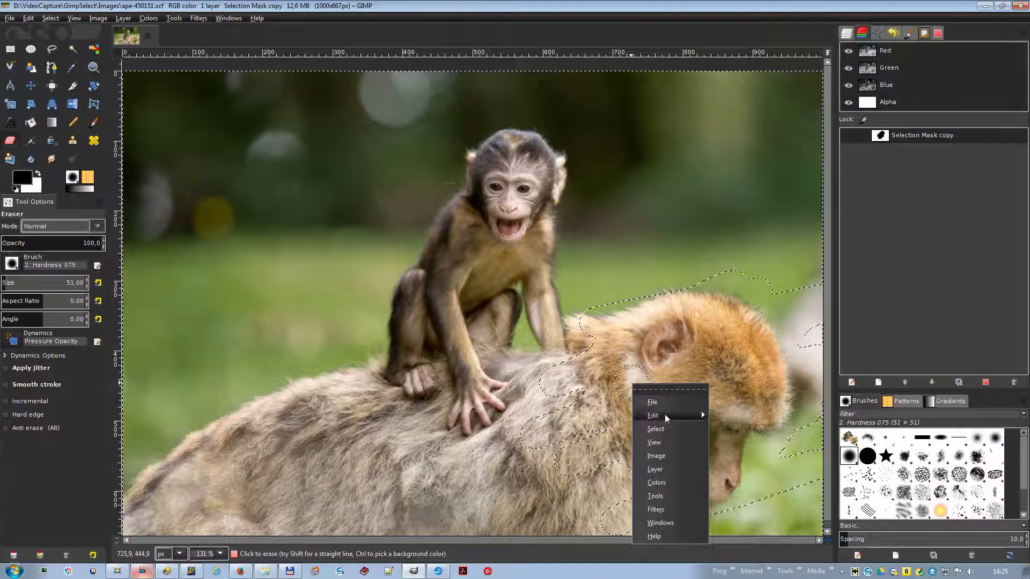
pyautogui.moveTo(667, 428)
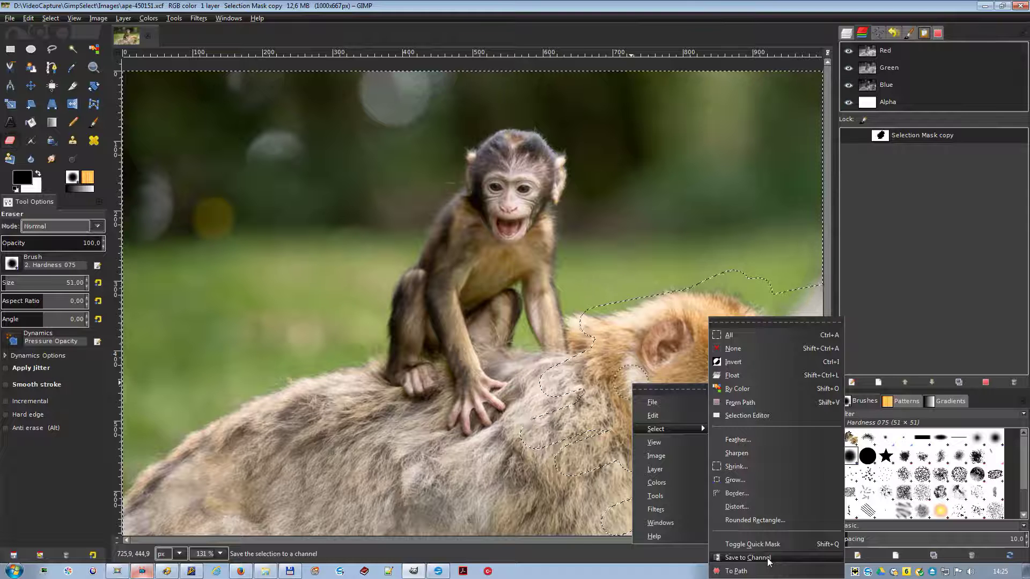
pyautogui.click(747, 558)
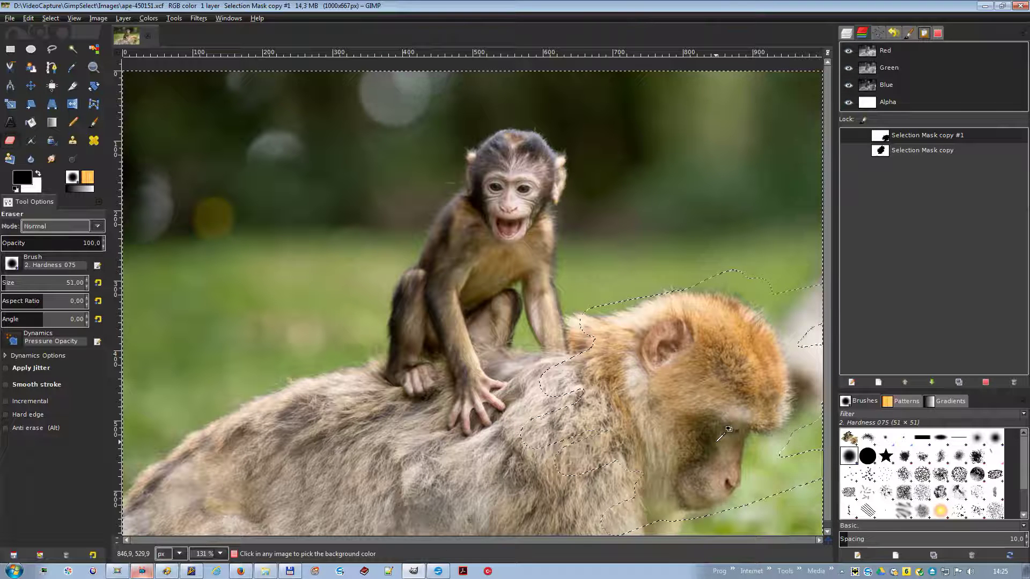
pyautogui.hotkey('ctrl', 'shift', 'a')
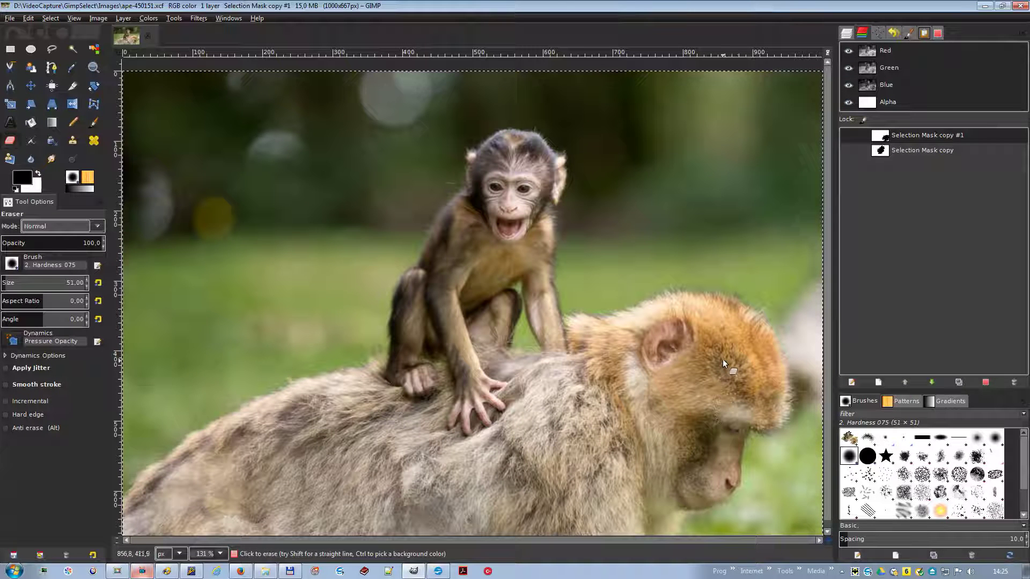
pyautogui.click(730, 356)
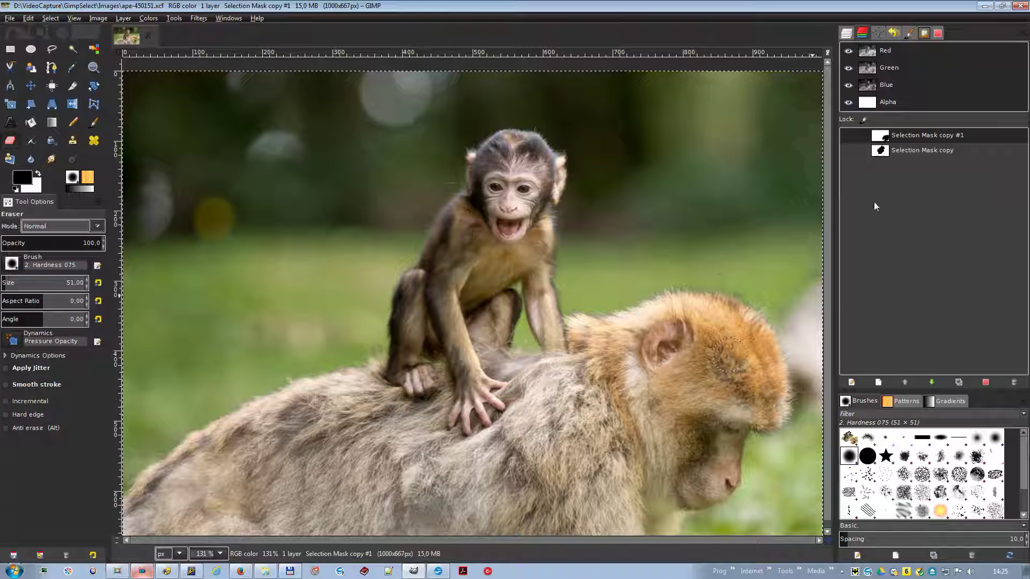
# Step: Make both saved selection mask channels visible and intersect them into one combined selection
pyautogui.click(848, 136)
pyautogui.click(848, 150)
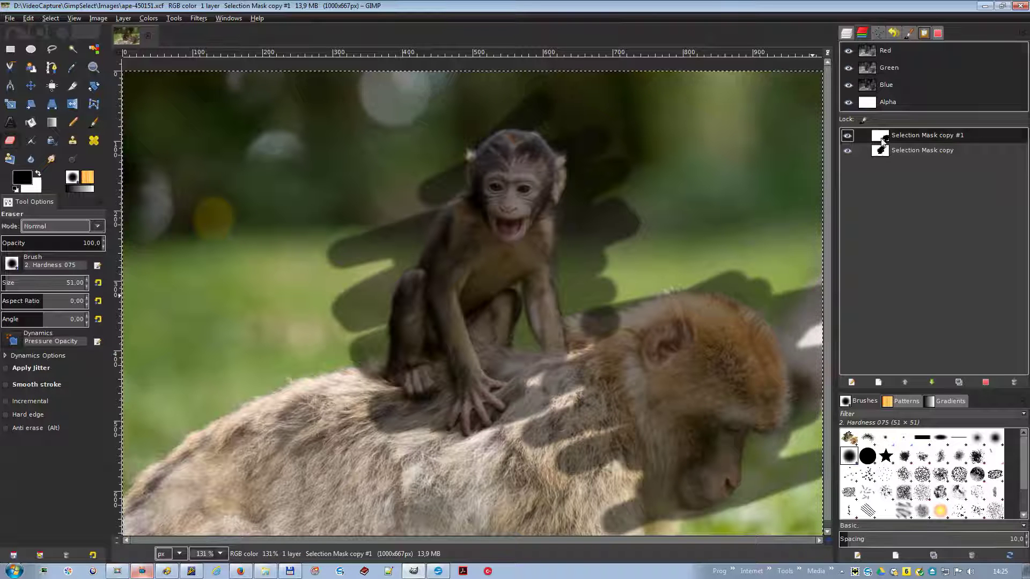
pyautogui.rightClick(883, 140)
pyautogui.click(916, 290)
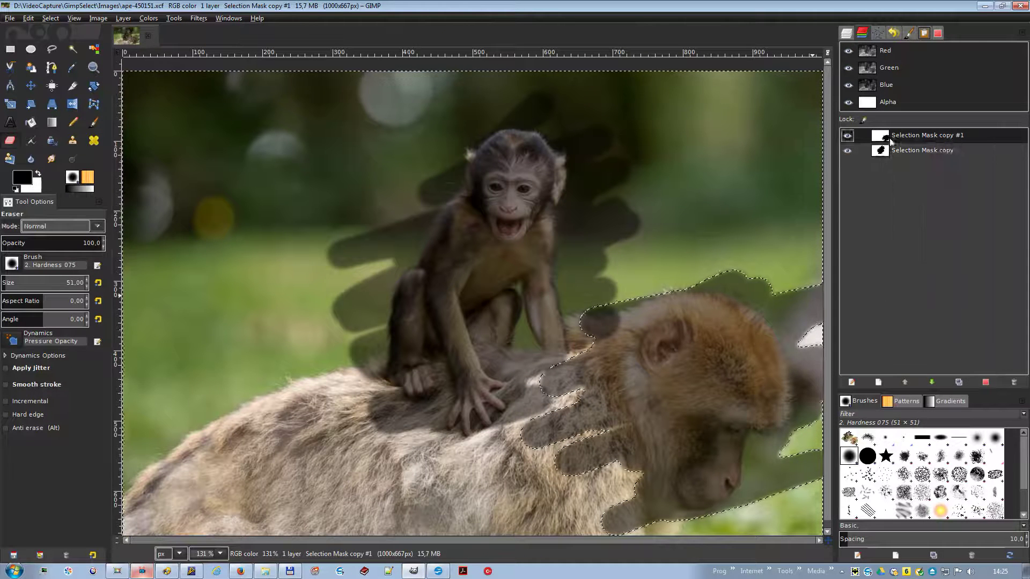
pyautogui.rightClick(891, 152)
pyautogui.click(927, 303)
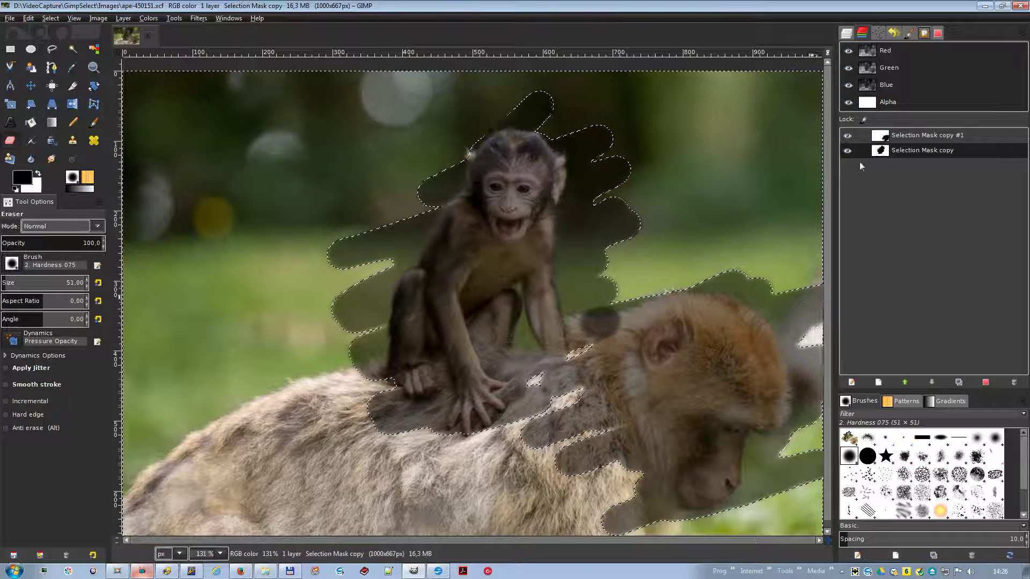
# Step: Flatten the ape-450151.jpg image and invert the combined selection so it covers the two monkeys
pyautogui.click(846, 33)
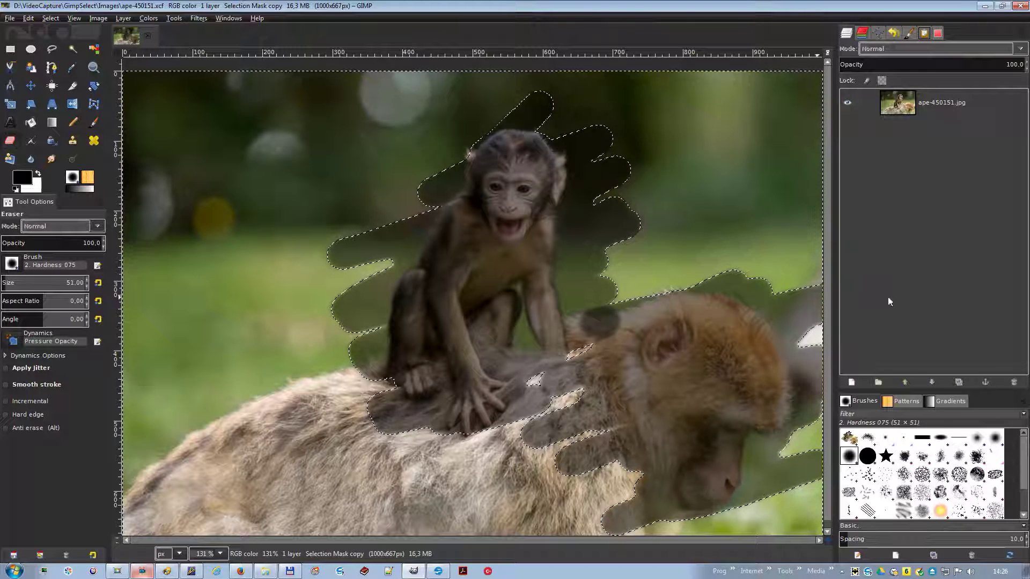
pyautogui.rightClick(879, 107)
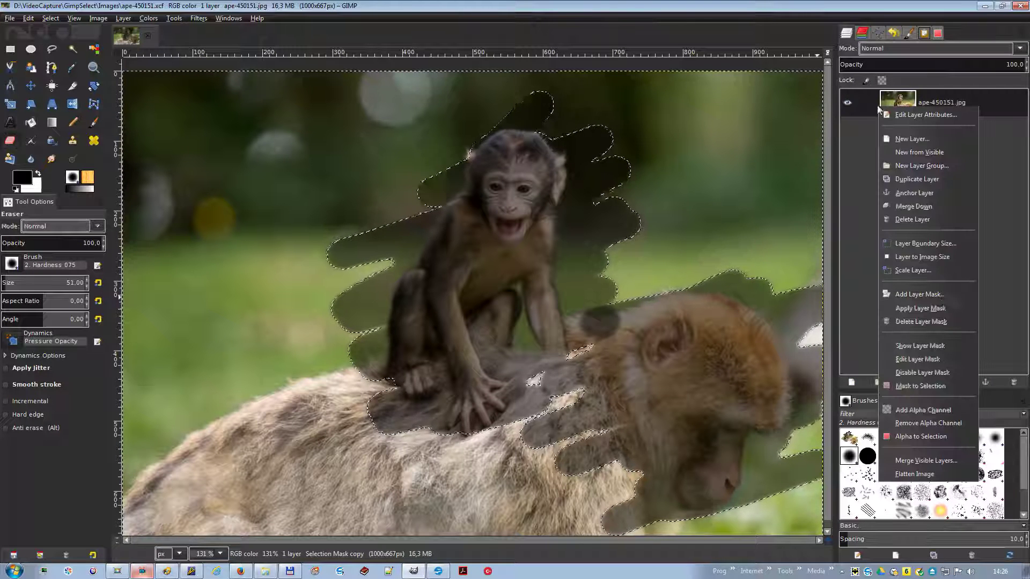
pyautogui.click(914, 474)
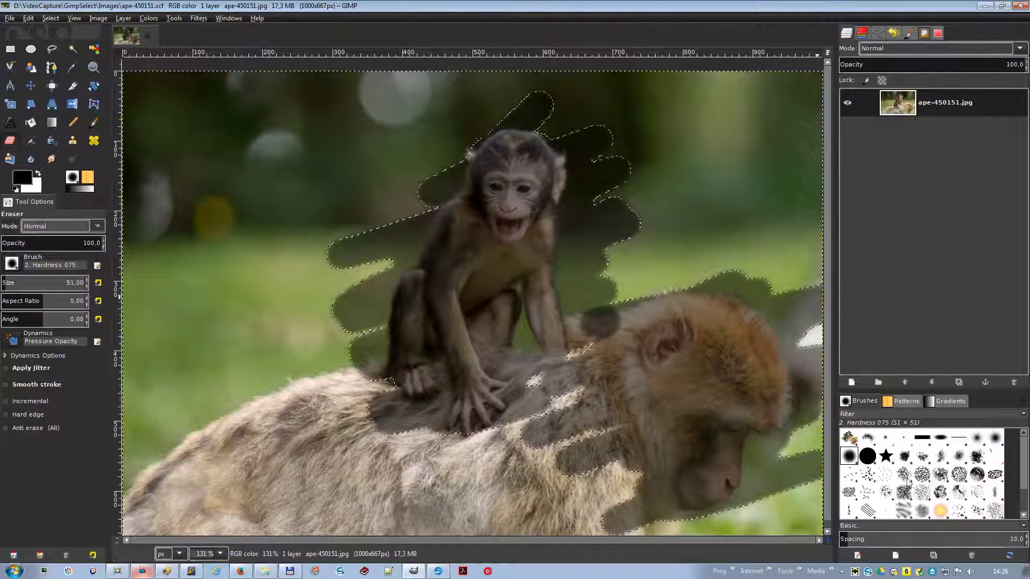
pyautogui.rightClick(632, 349)
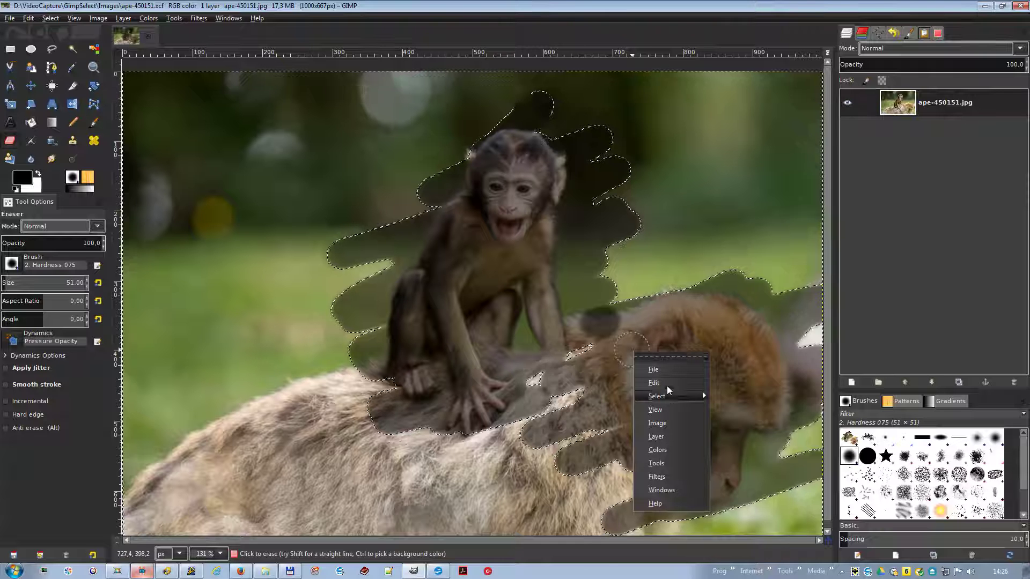
pyautogui.moveTo(668, 384)
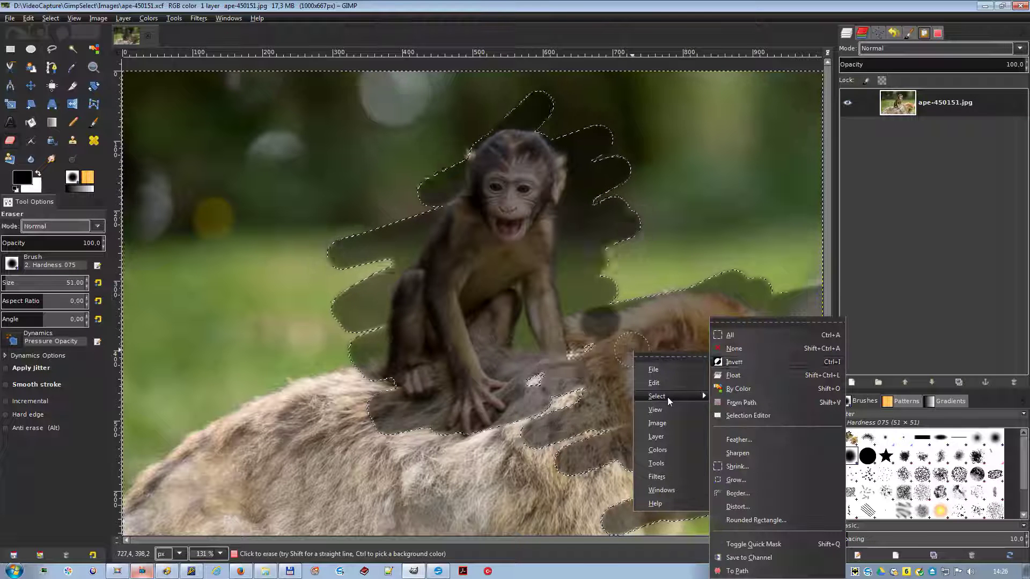
pyautogui.click(744, 360)
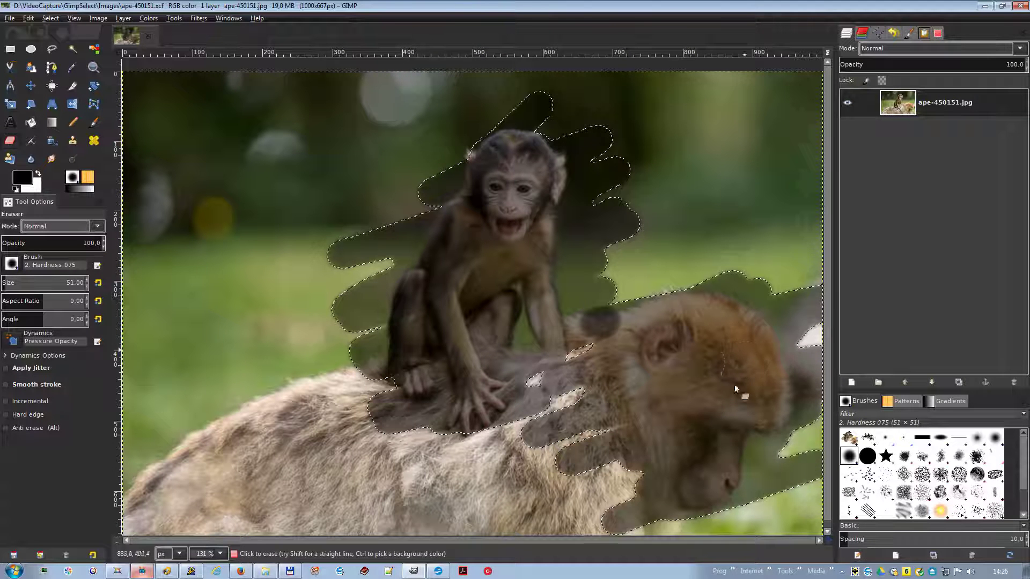
# Step: Cut the selected monkeys out of the photo and paste them as a new image
pyautogui.press('ctrl')
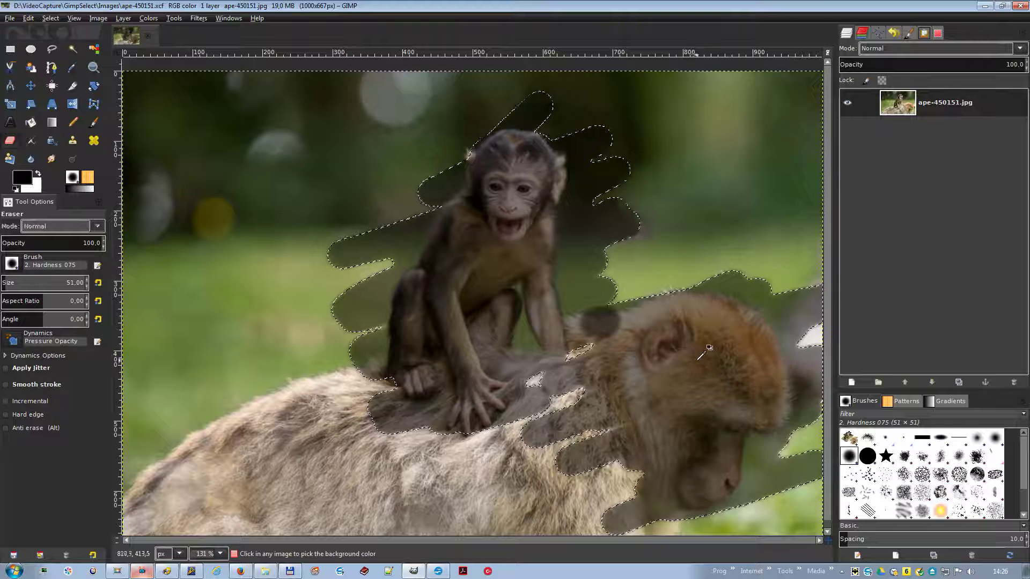
pyautogui.hotkey('ctrl', 'x')
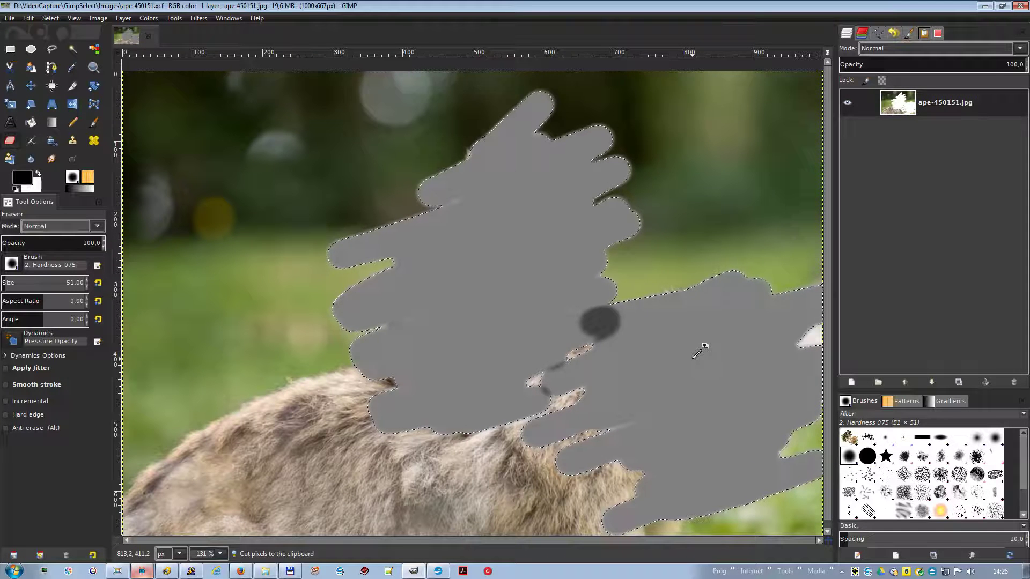
pyautogui.hotkey('ctrl', 'shift', 'v')
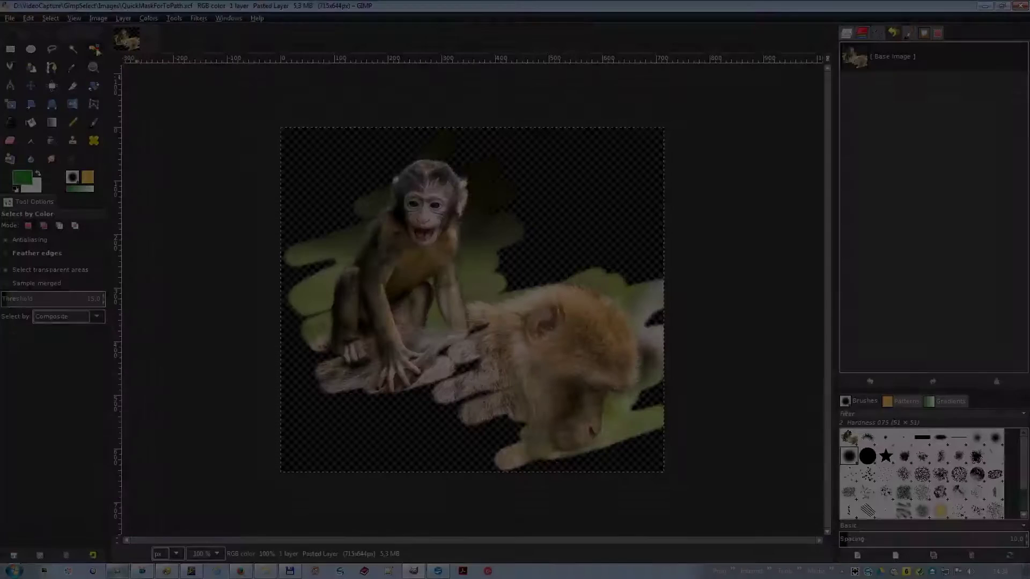
# Step: Select the transparent area around the cut-out monkeys by color and convert the selection to a path
pyautogui.click(303, 157)
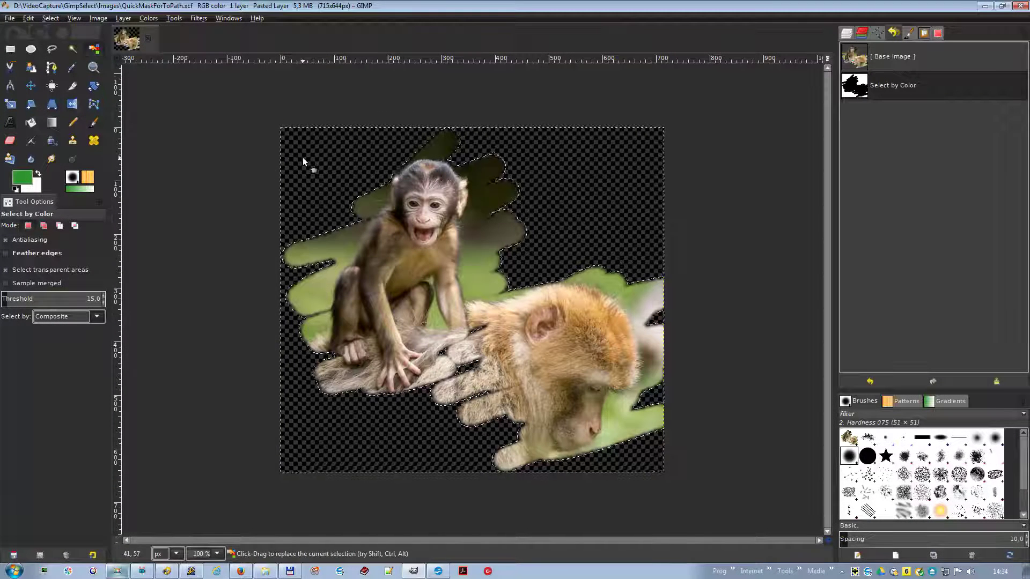
pyautogui.rightClick(436, 248)
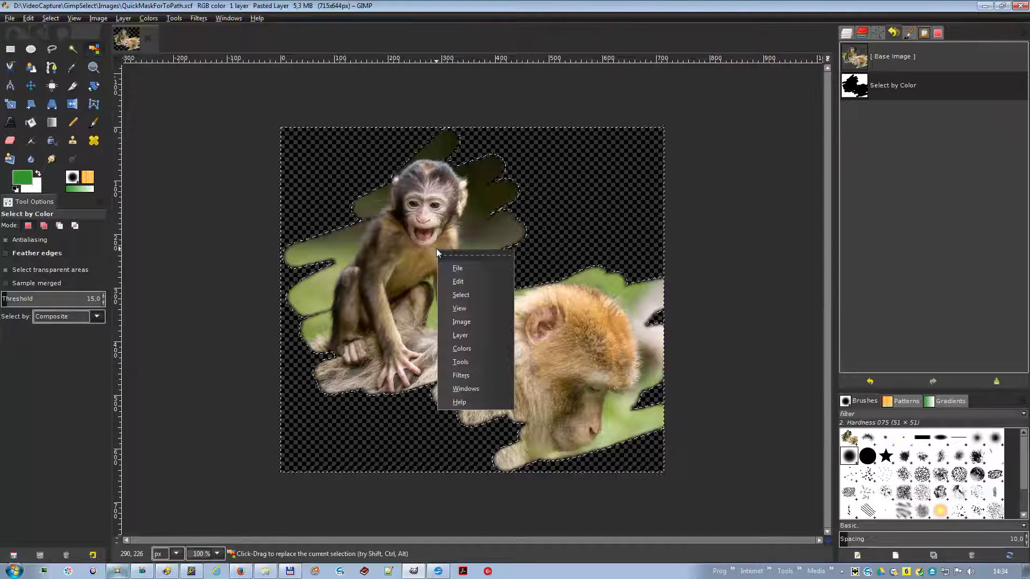
pyautogui.moveTo(502, 295)
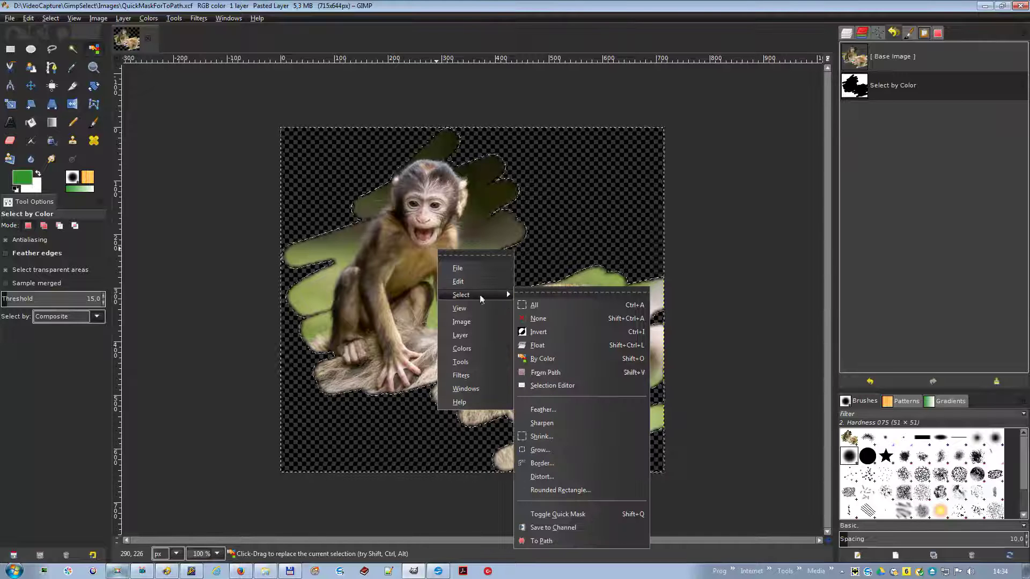
pyautogui.click(555, 543)
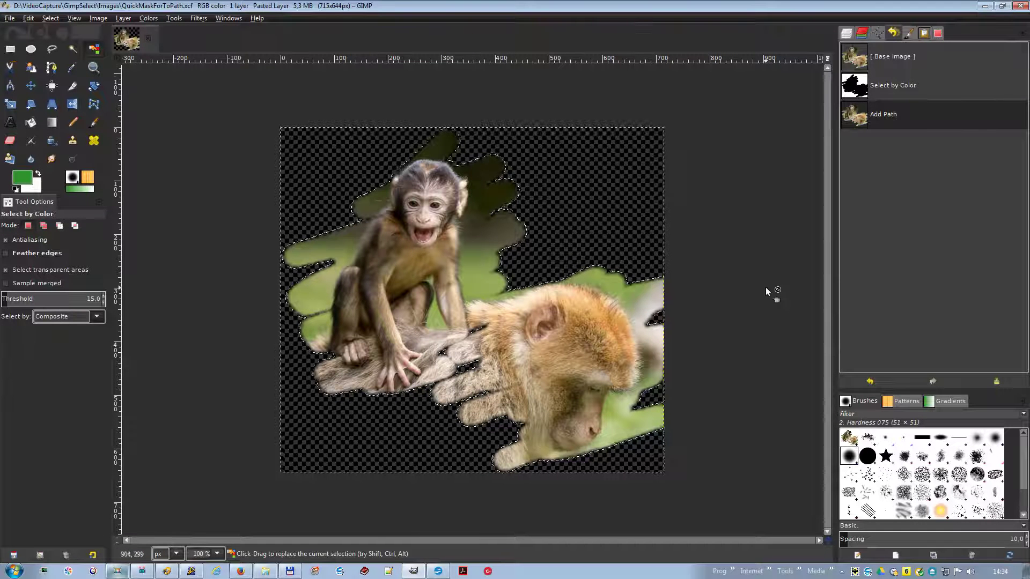
# Step: Clear the selection and stroke the new path with an antialiased solid line in the green foreground color
pyautogui.click(878, 33)
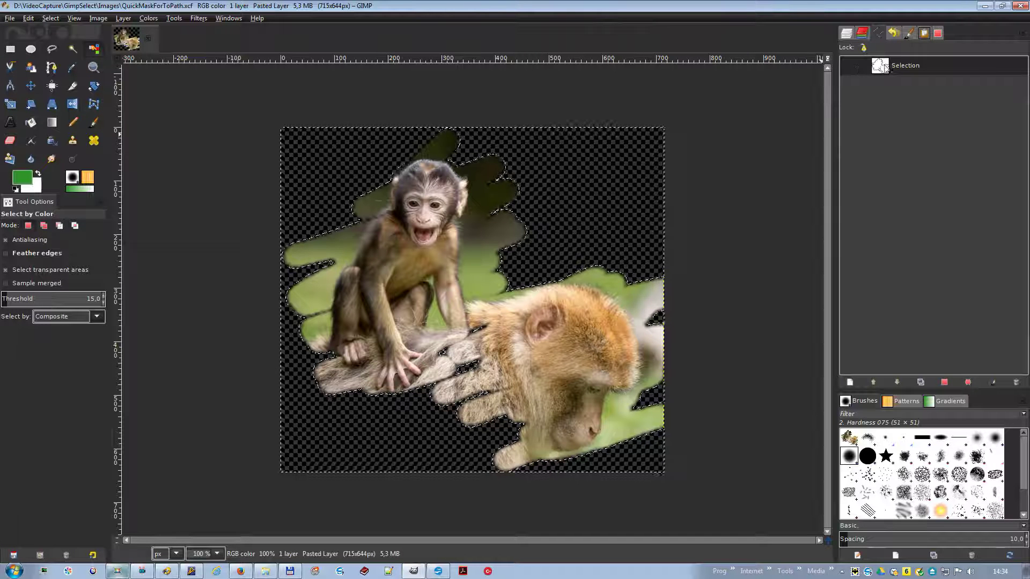
pyautogui.rightClick(465, 242)
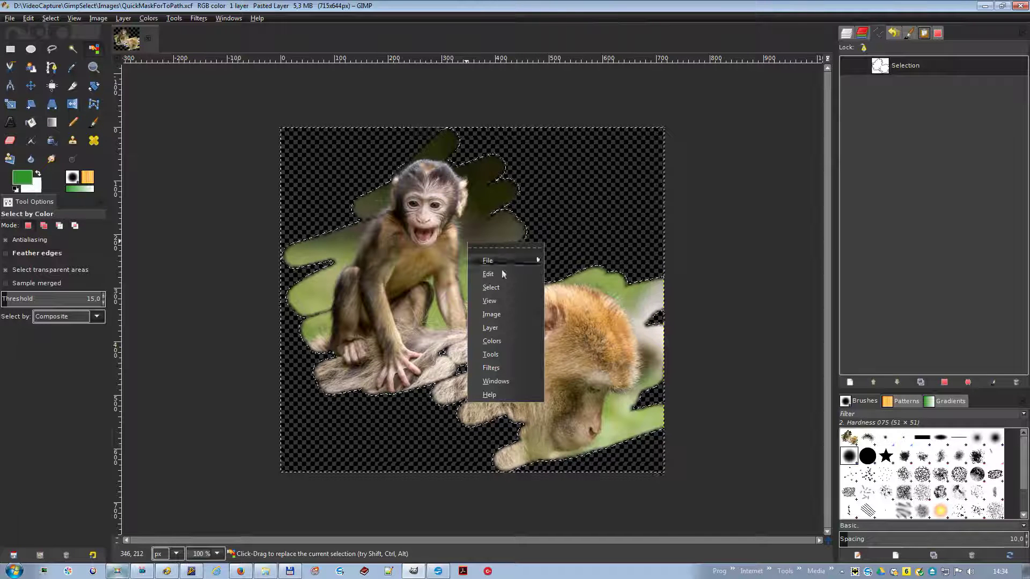
pyautogui.click(568, 321)
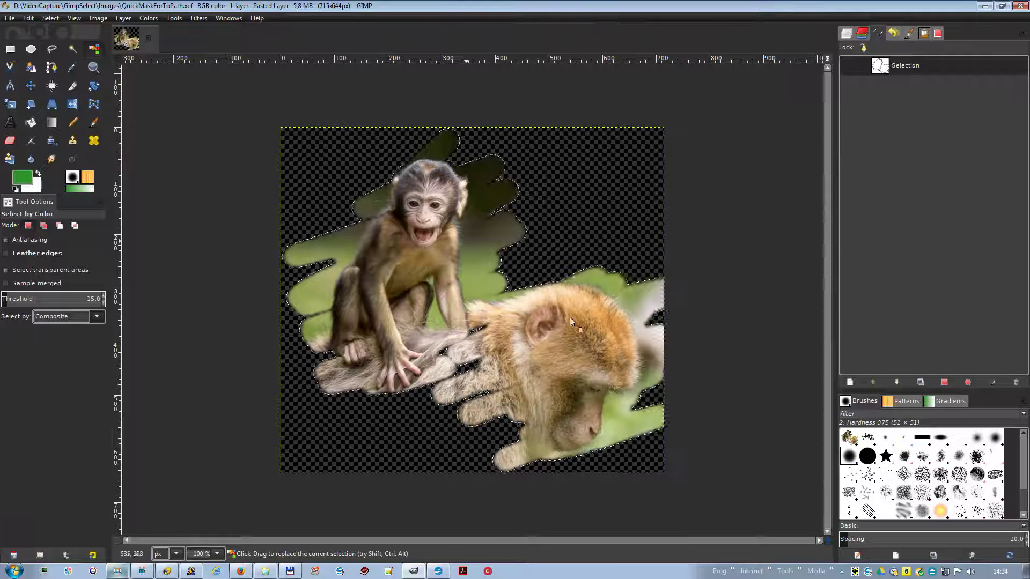
pyautogui.rightClick(880, 66)
pyautogui.click(905, 271)
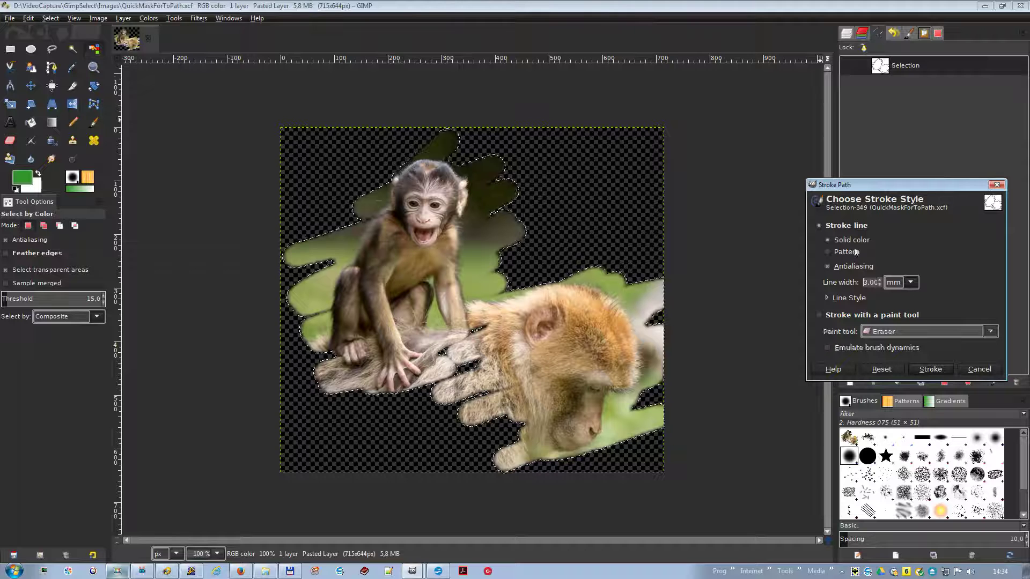
pyautogui.click(931, 370)
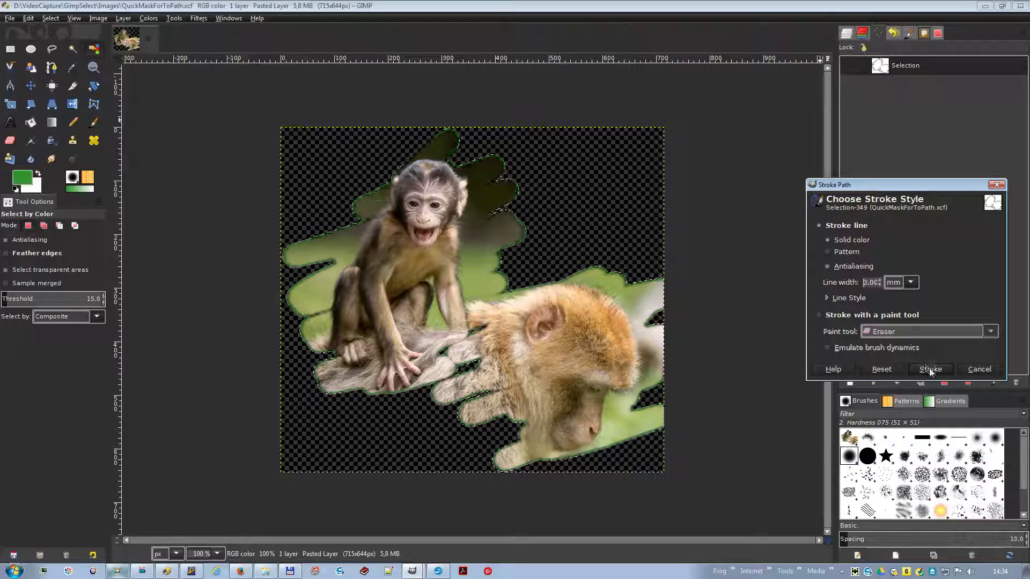